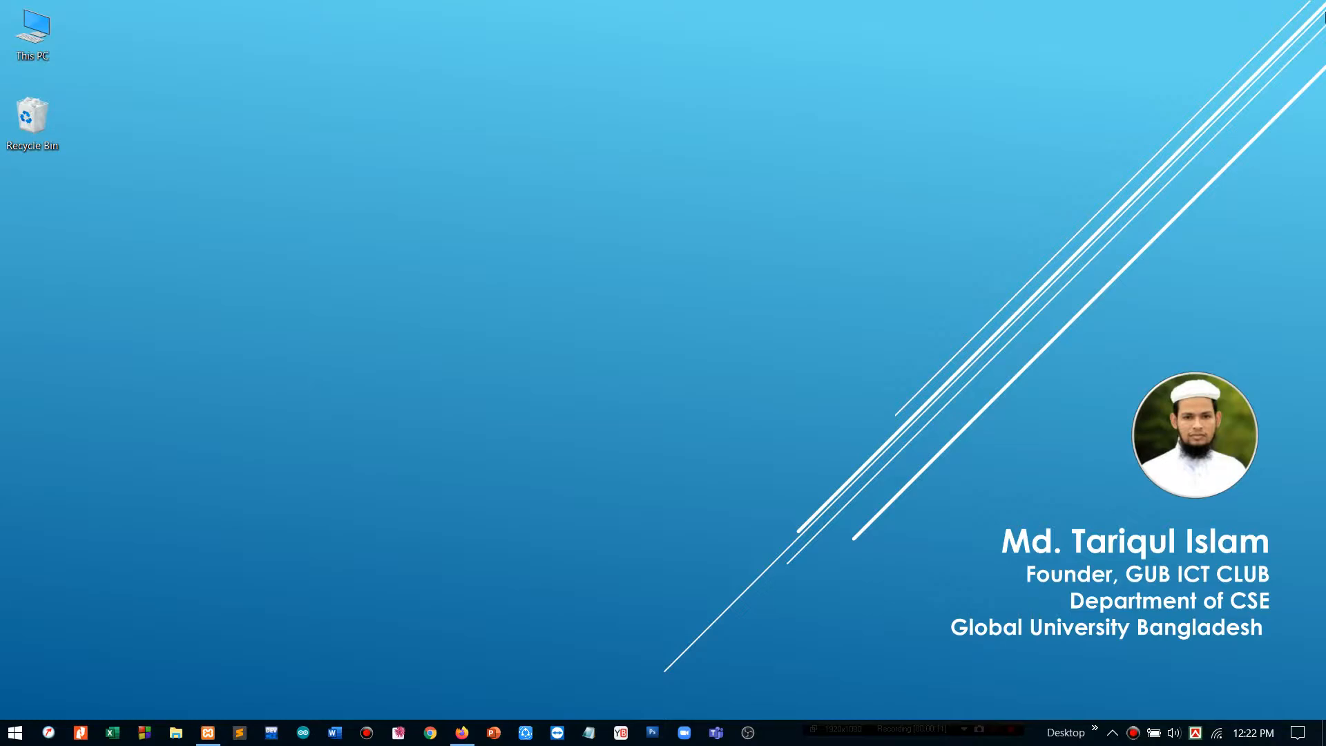
- Check in the XAMPP Control Panel whether the Apache and MySQL modules are running, then minimize it
left_click(1112, 731)
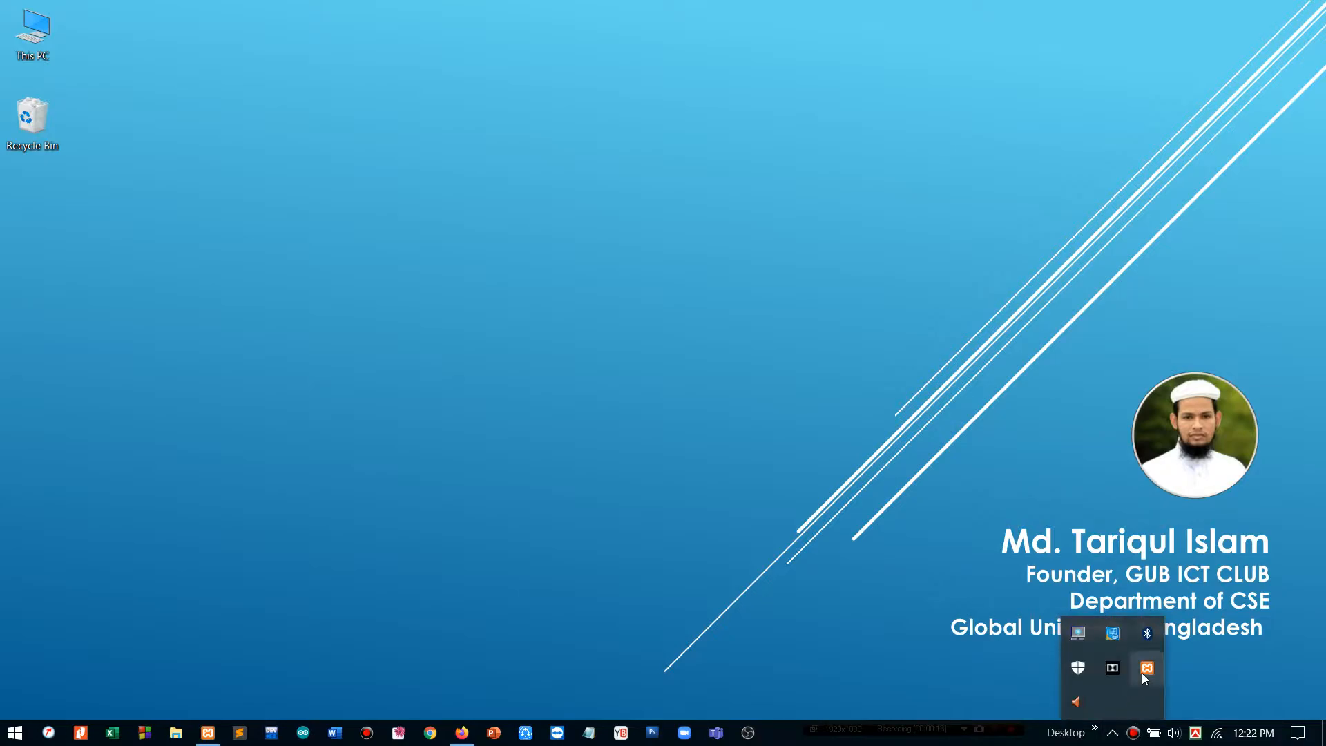
double_click(1145, 670)
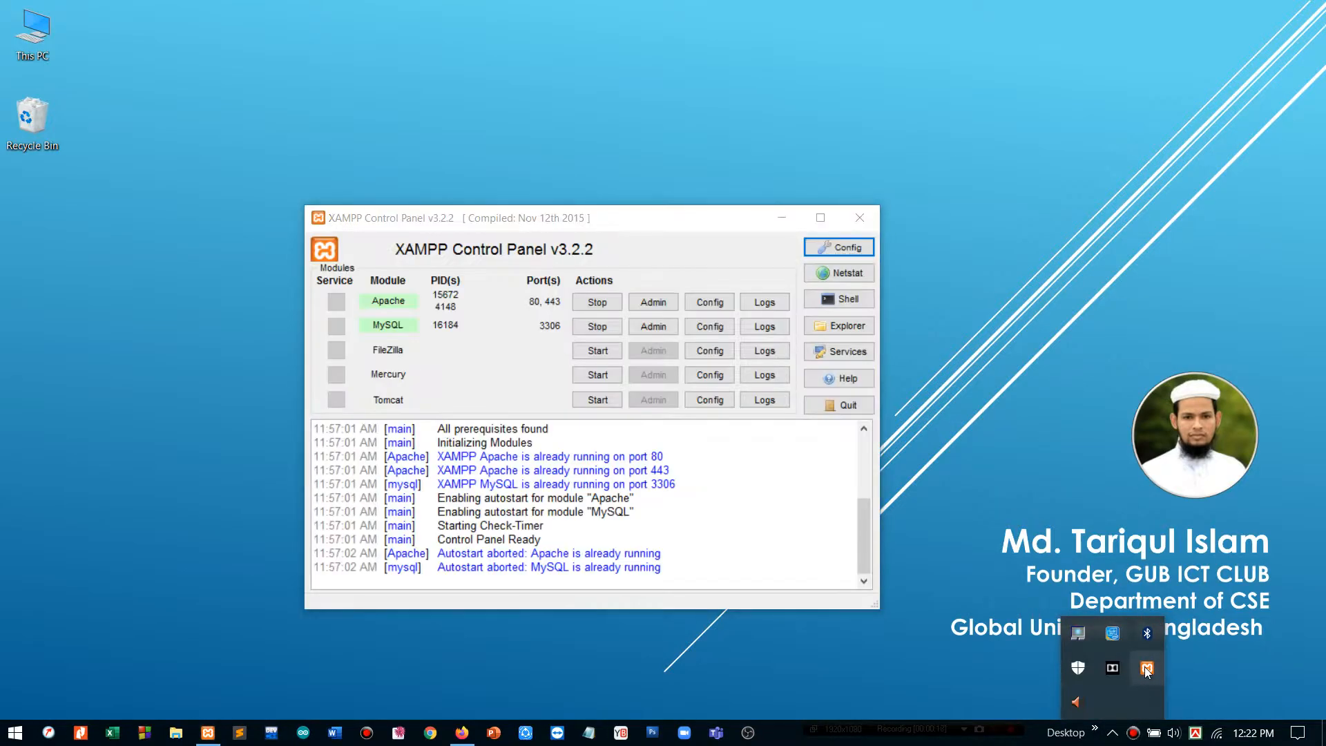
left_click(784, 217)
- Switch to Firefox and load the WordPress admin dashboard at localhost/ict/wp-admin/
left_click(462, 732)
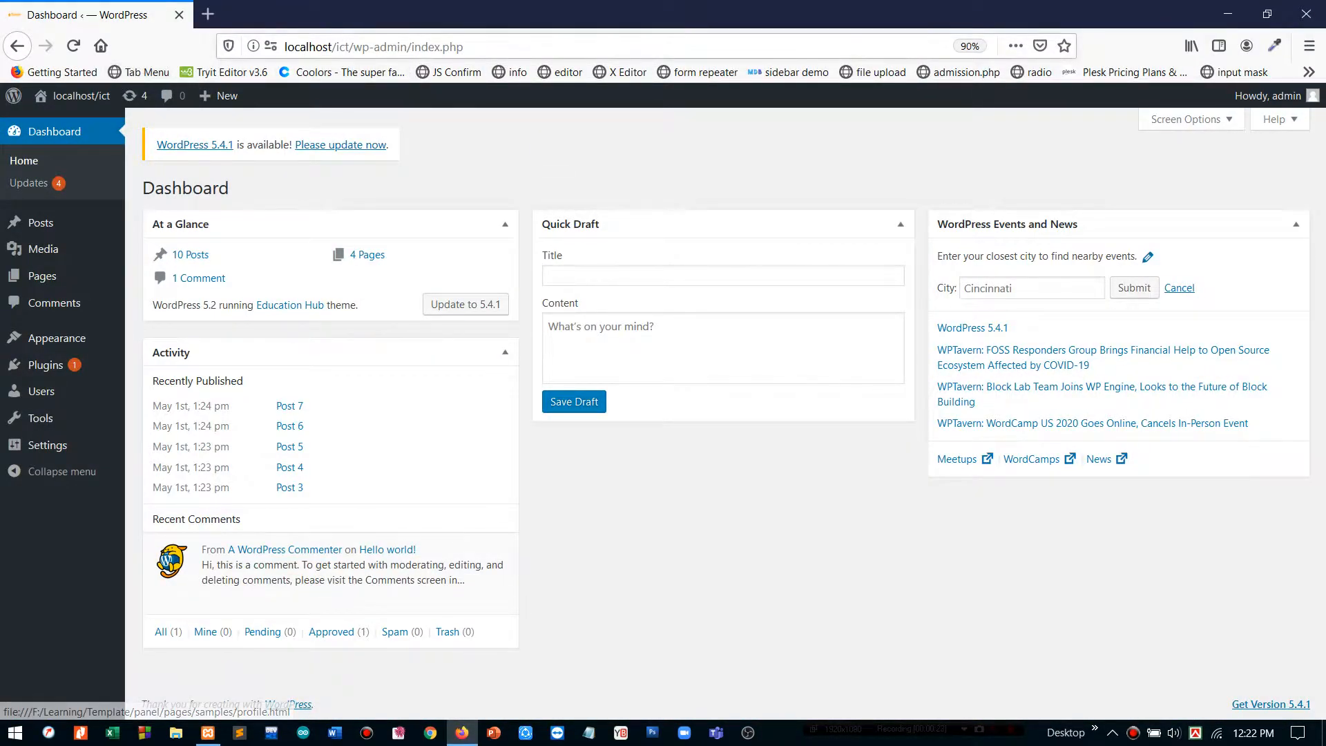
left_click(412, 46)
left_click_drag(413, 46, 860, 10)
key("BackSpace")
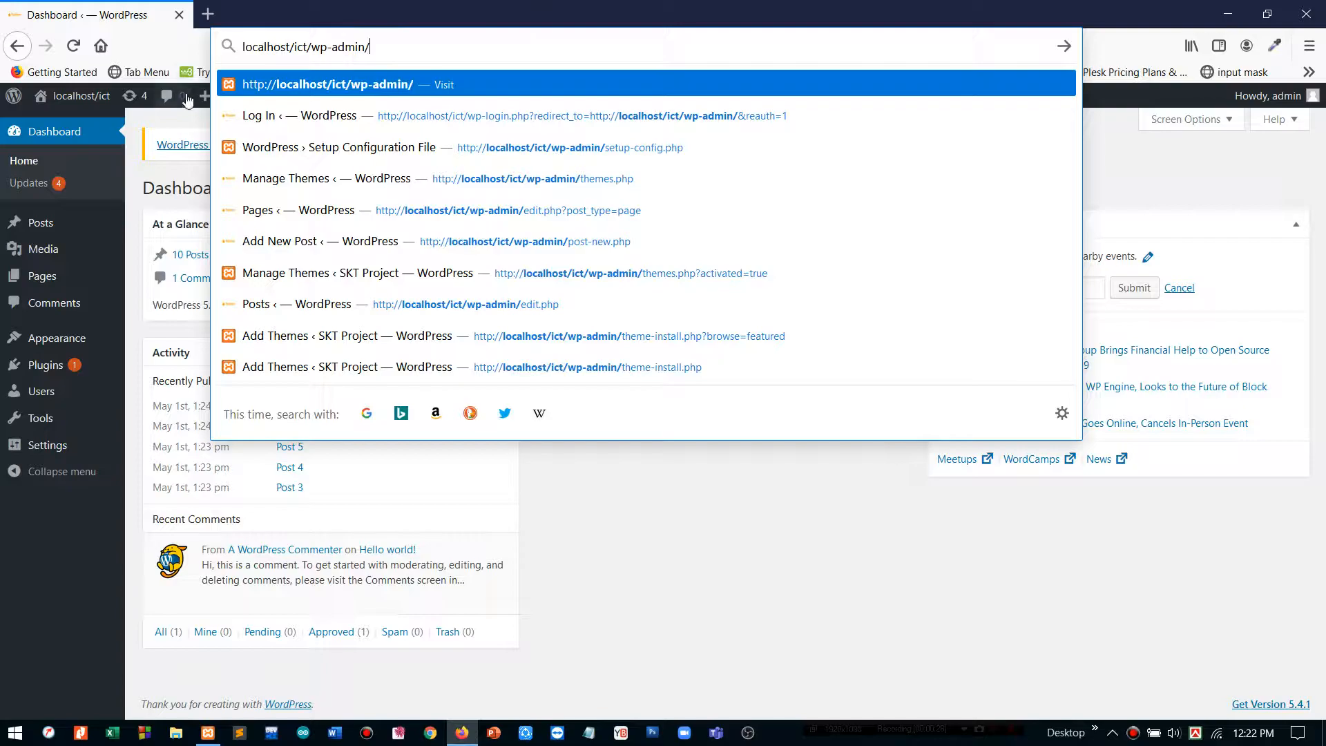
key("Return")
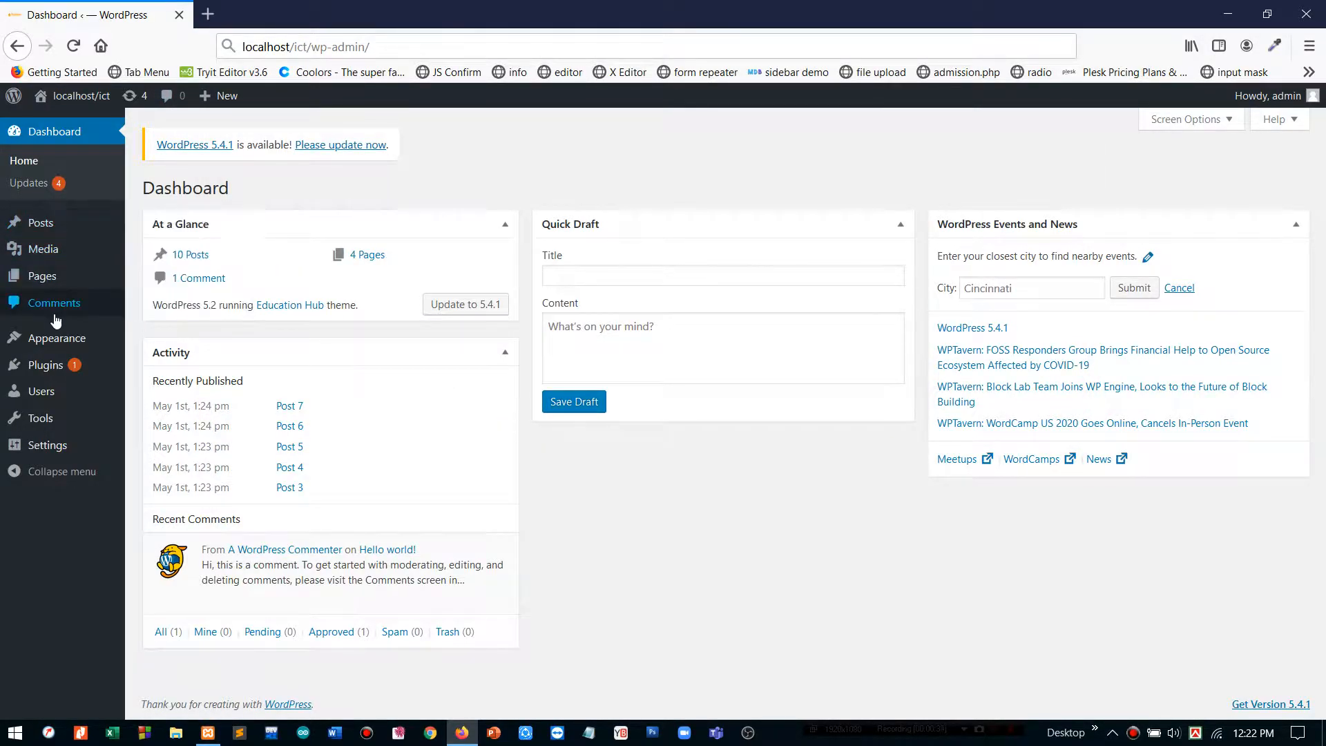
mouse_move(55, 348)
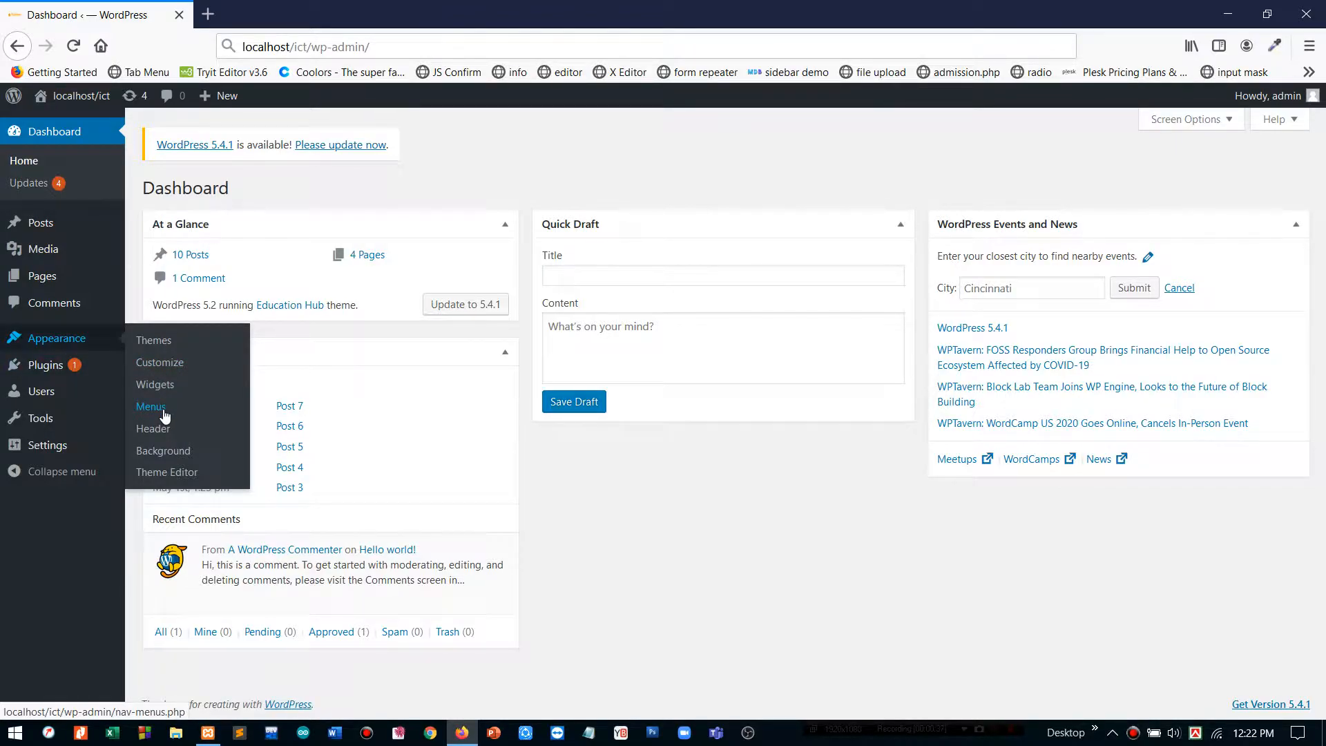
left_click(166, 371)
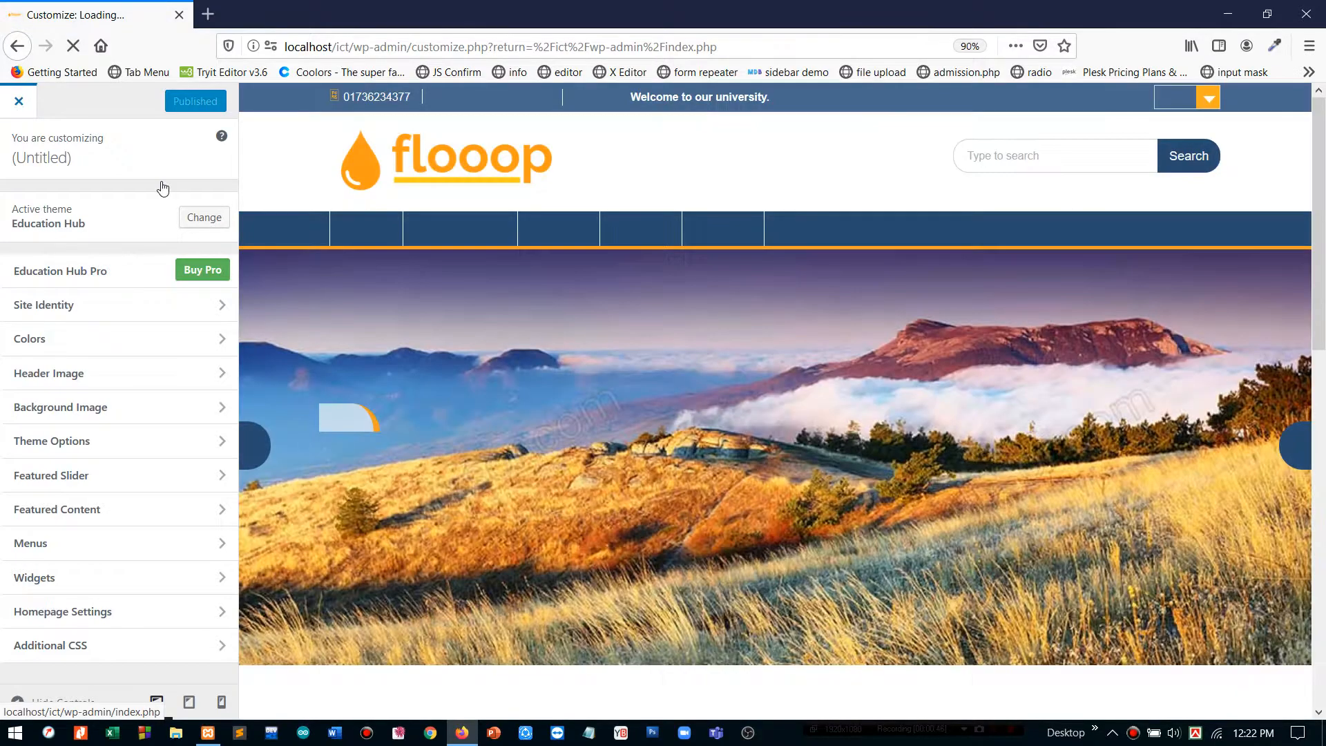
left_click(6, 102)
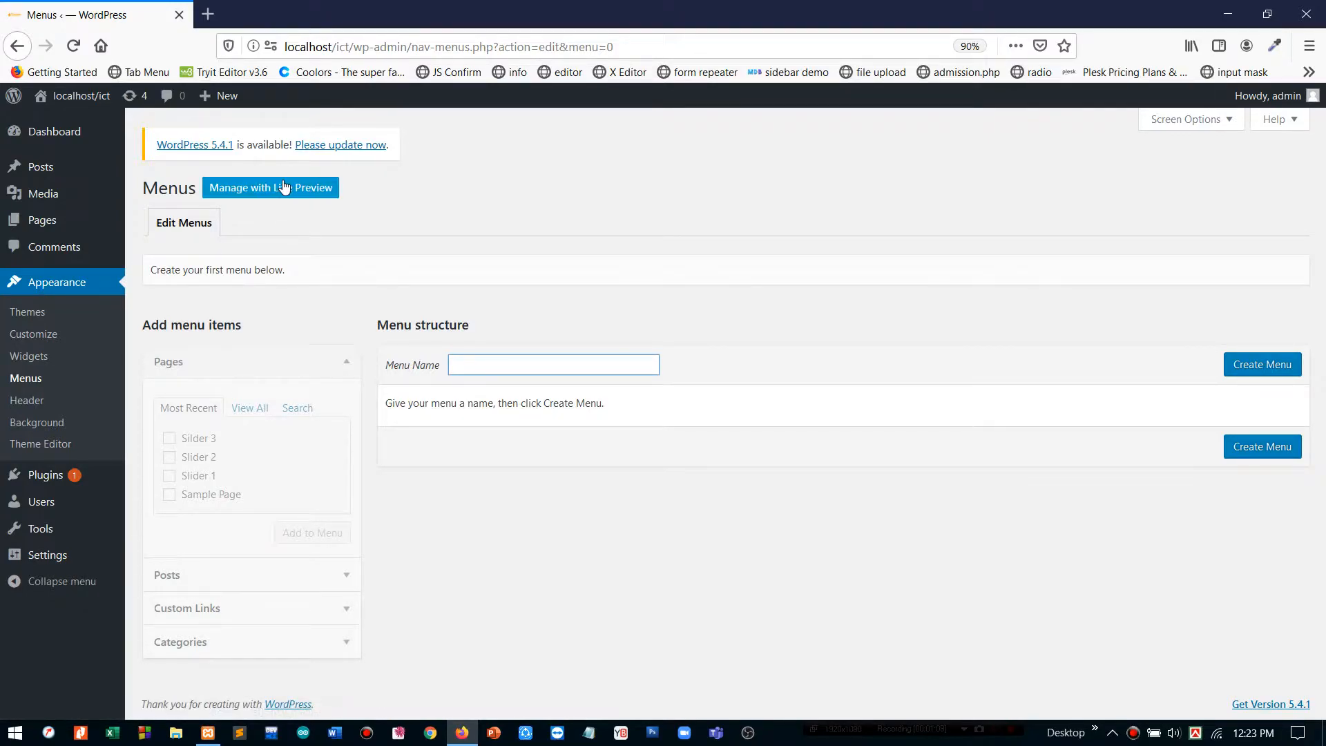
- Open the Menus settings in the theme customizer and try the Links dropdown in the site preview
left_click(40, 345)
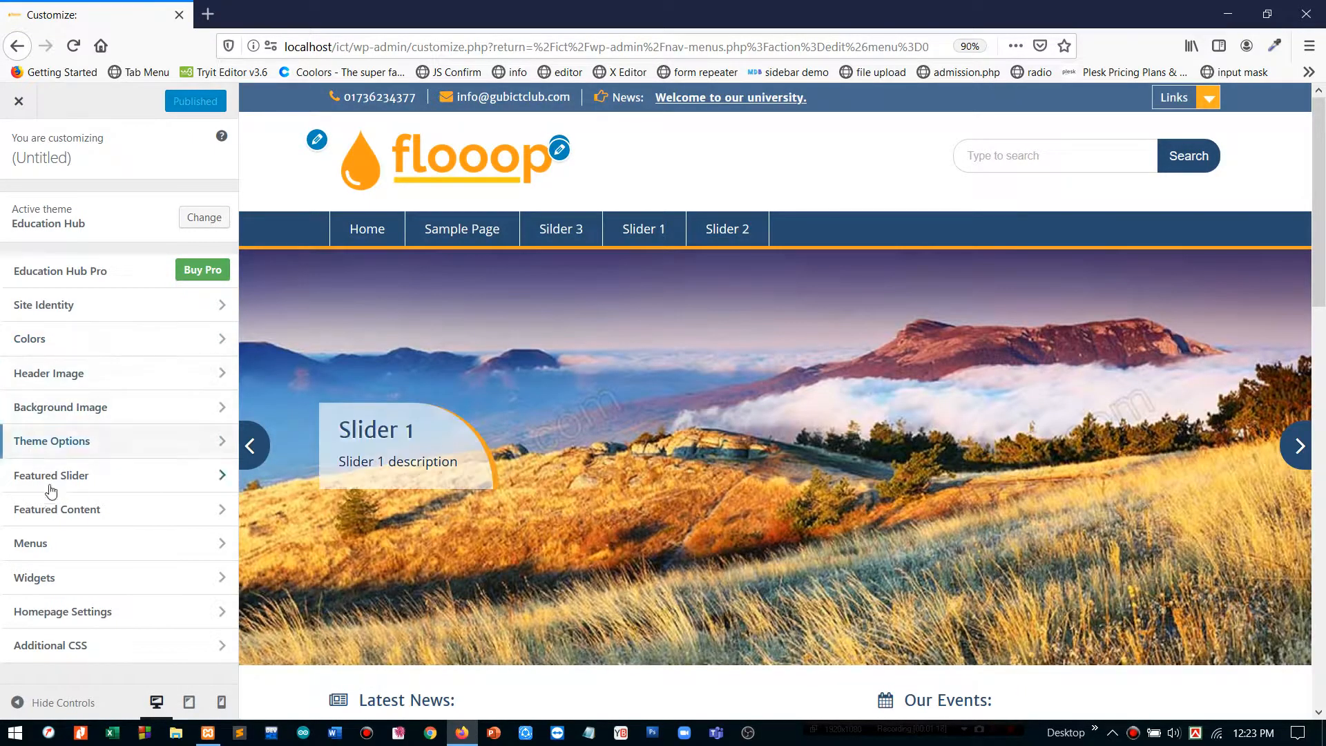
left_click(46, 545)
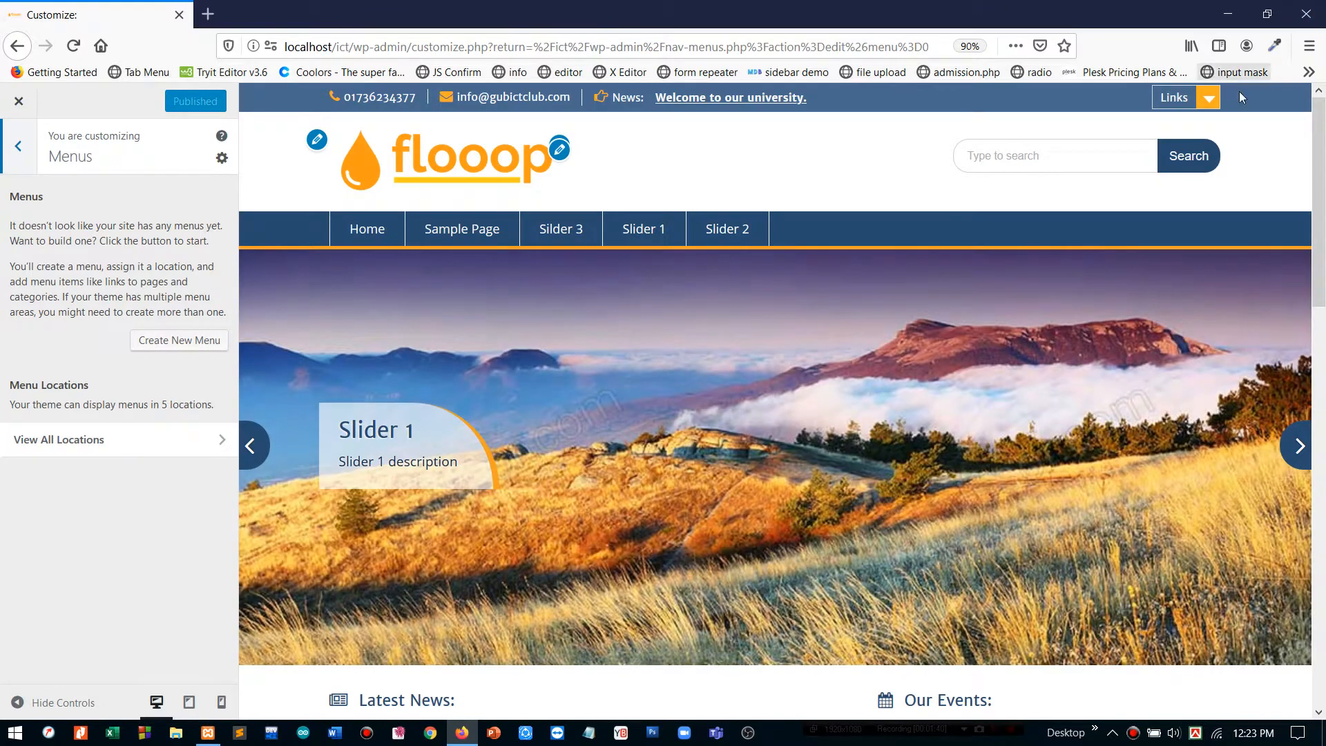
left_click(1207, 103)
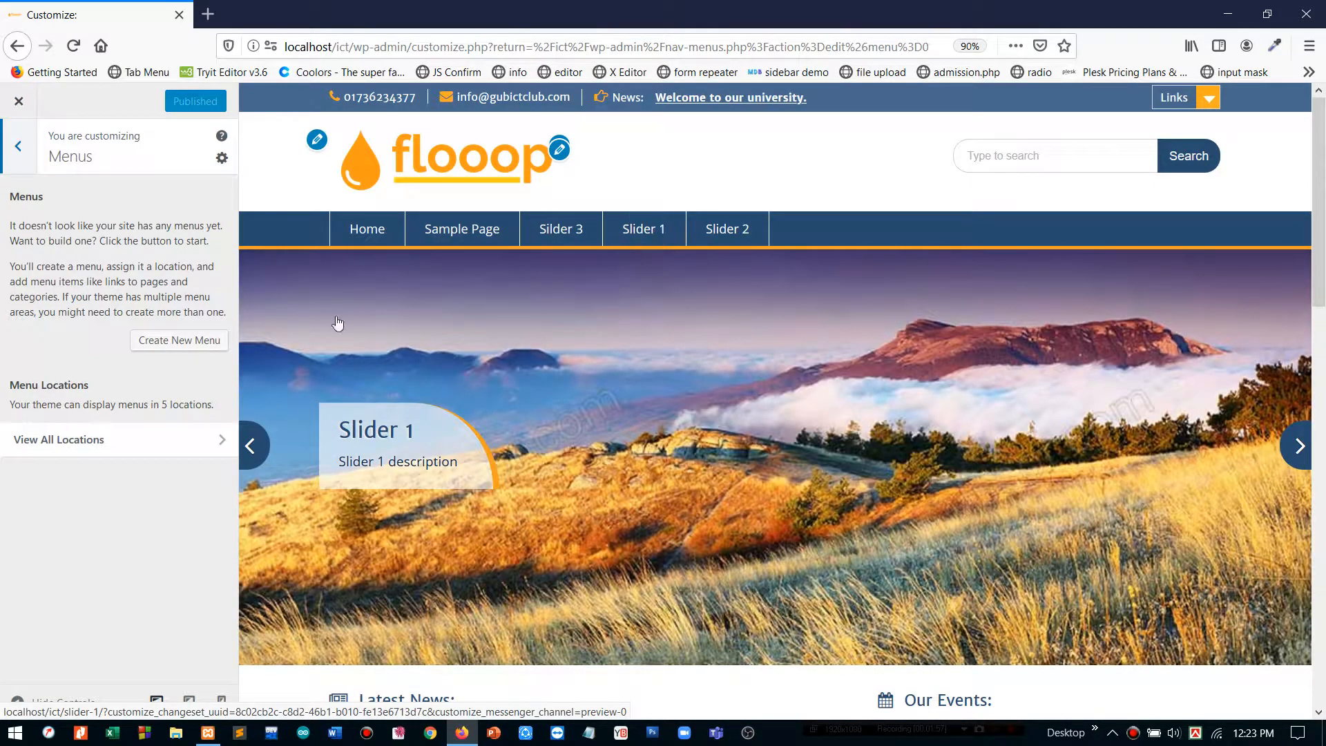
- Open localhost/ict/wp-admin/ in a new tab and view the list of all pages to compare with the previewed menu
left_click(208, 14)
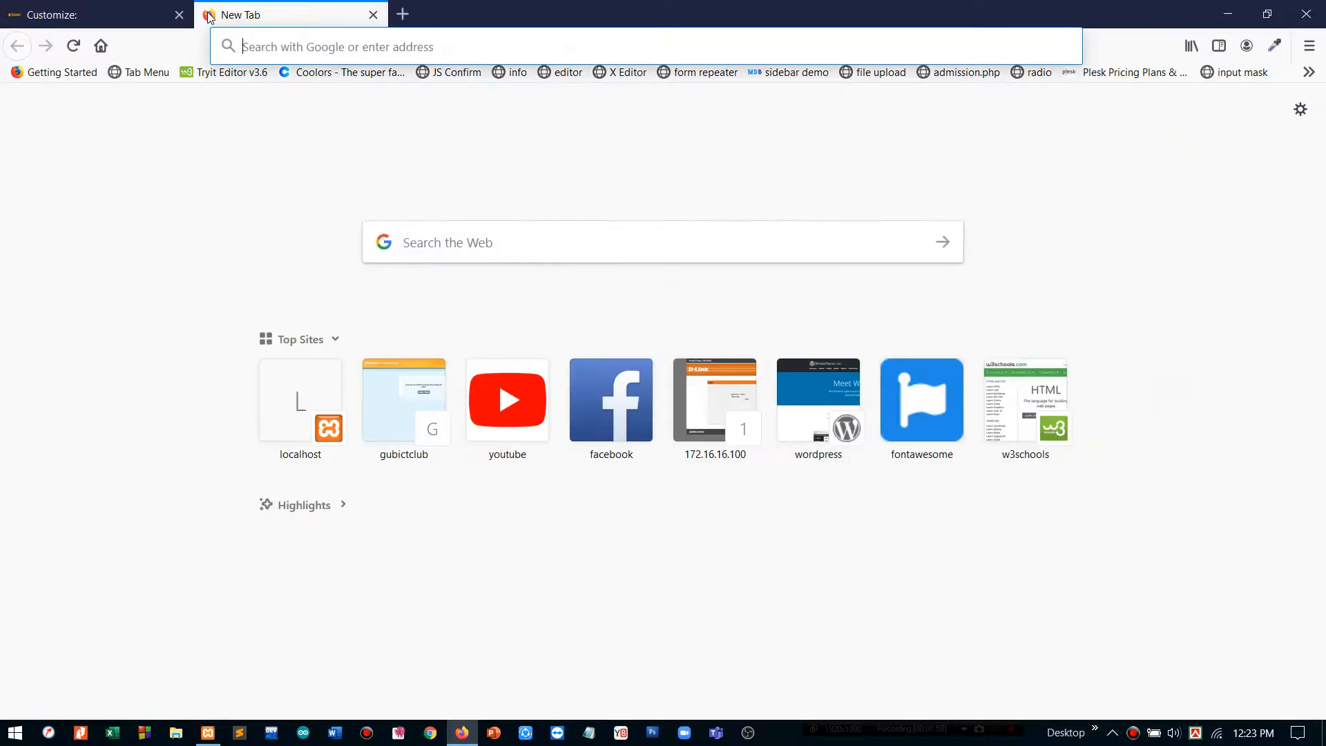
type("localhost/ict")
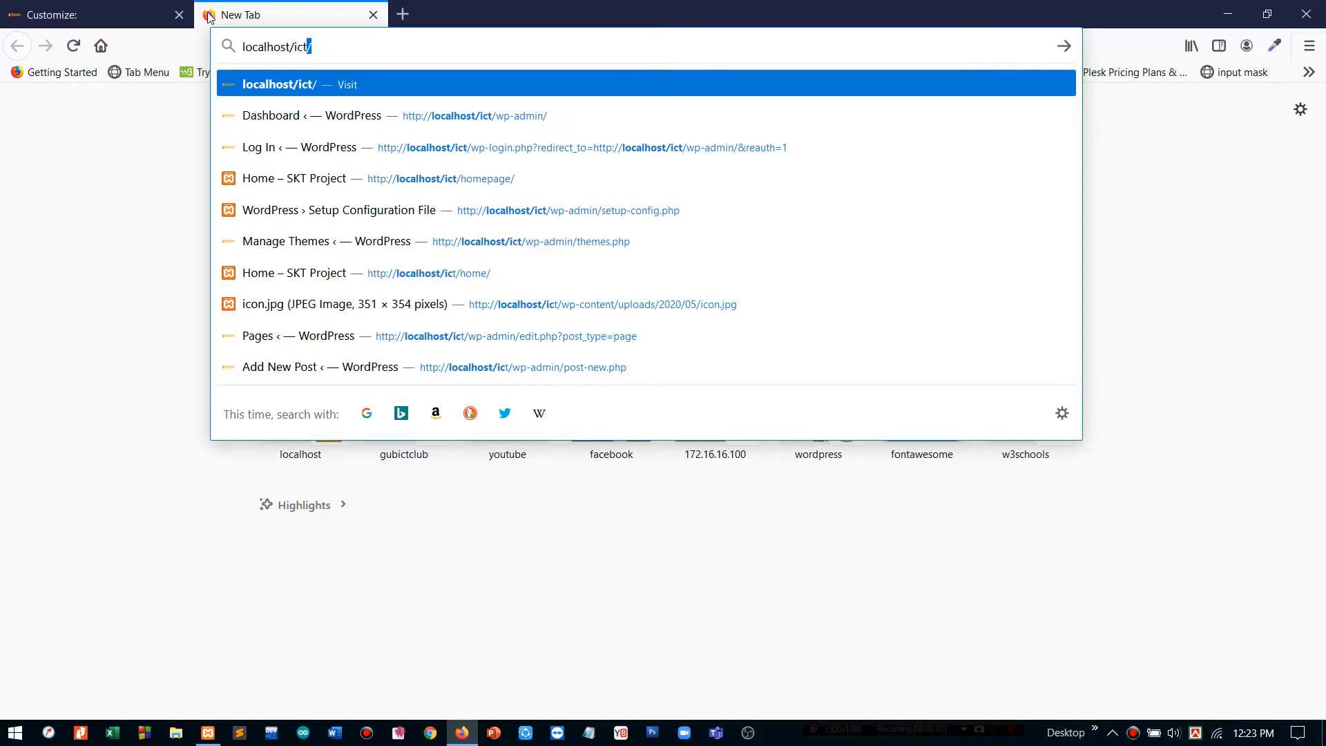
type("/w")
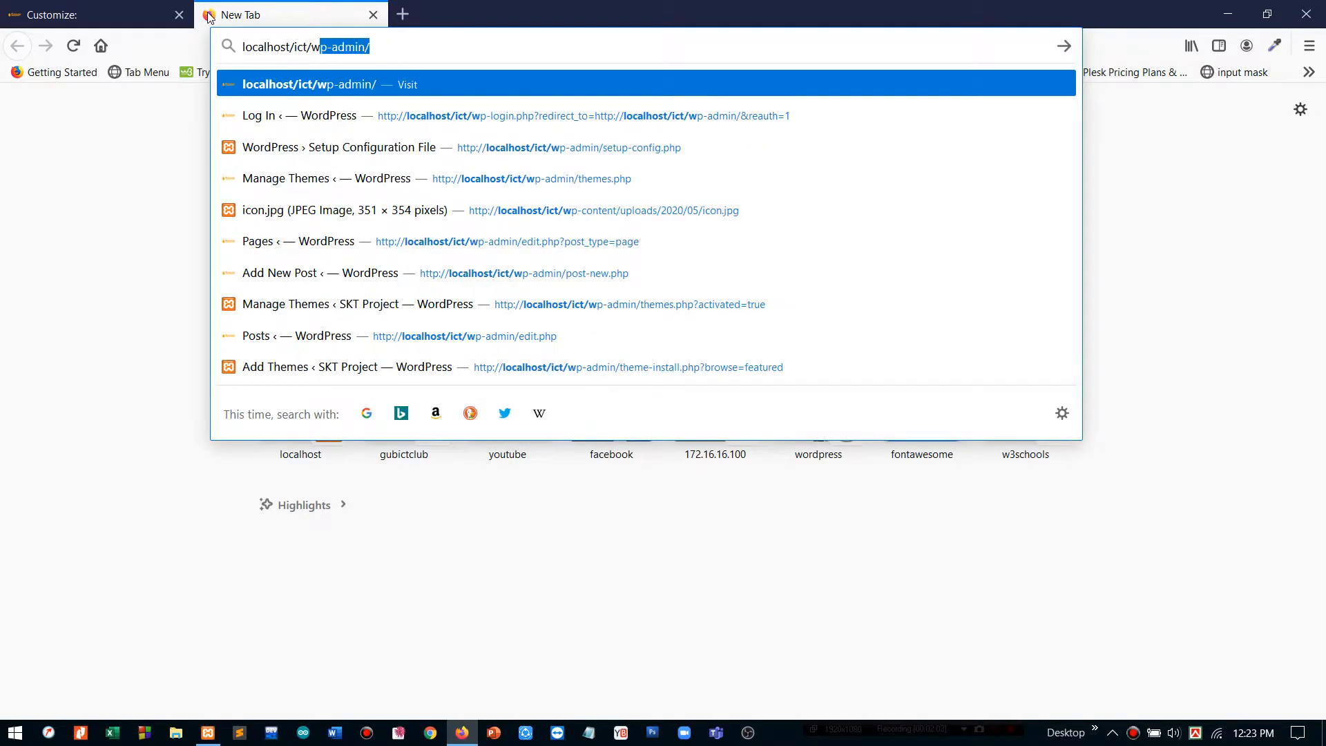
key("Return")
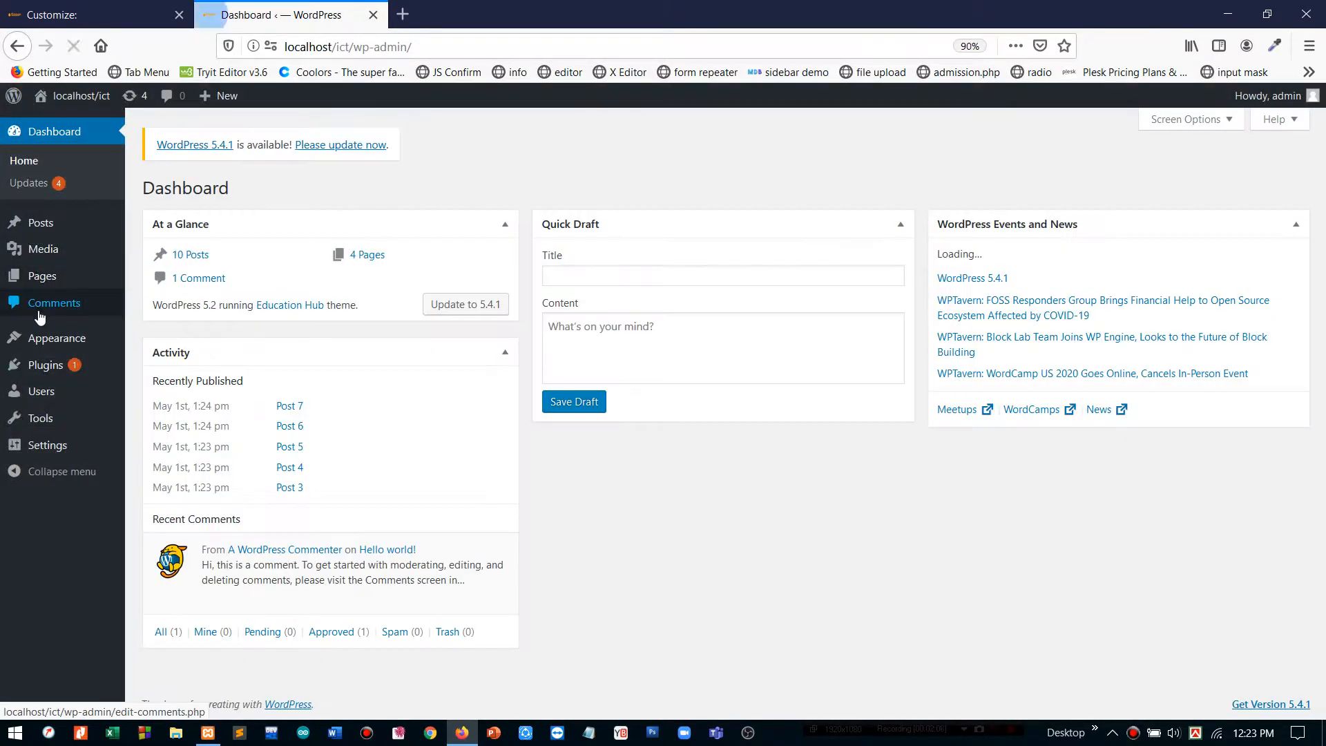
left_click(43, 282)
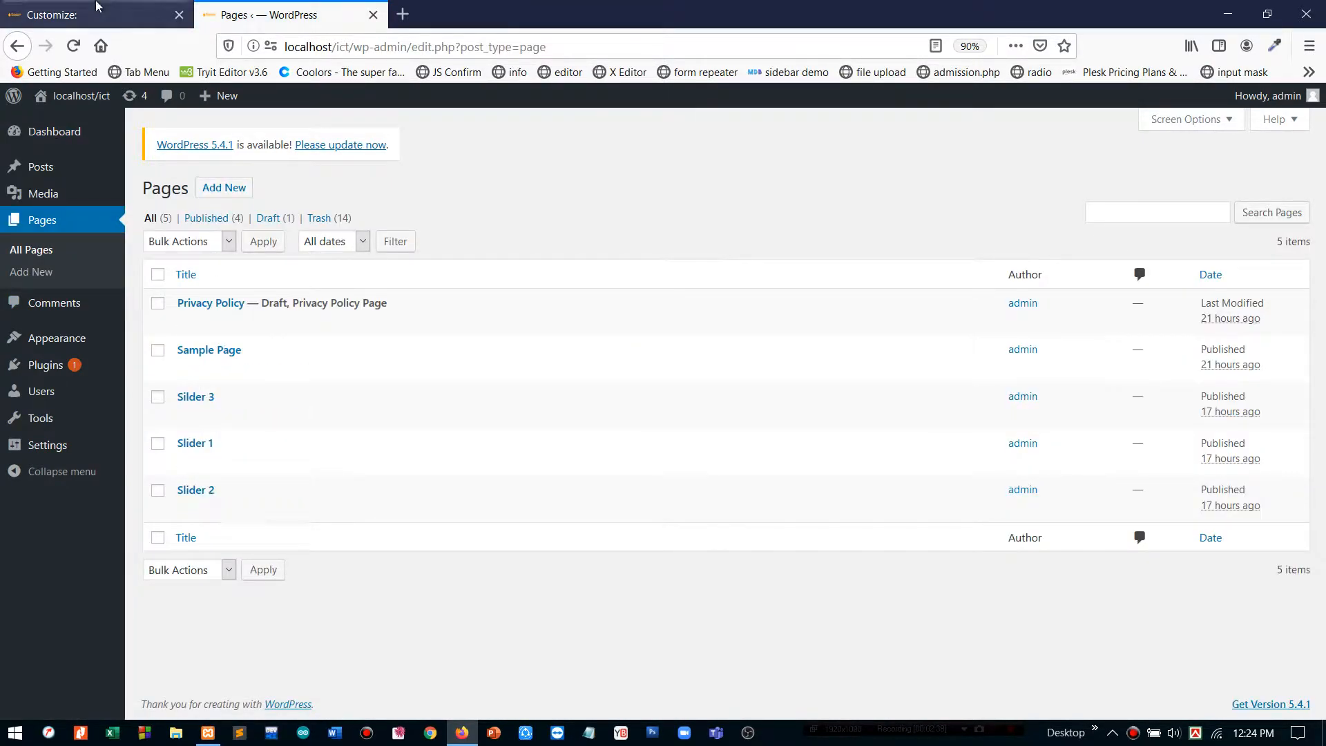
left_click(51, 15)
left_click(269, 15)
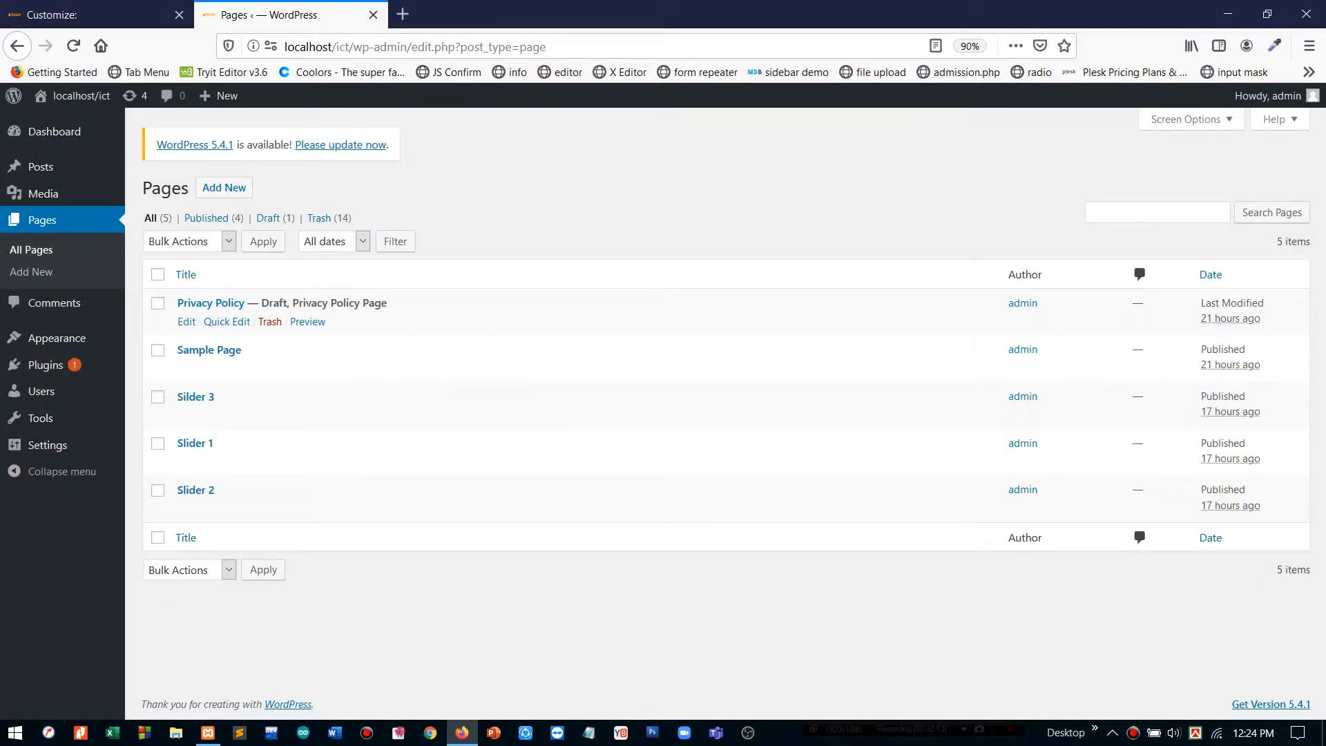
- Return to the customizer and create a new menu named primary, assigned to the Primary Menu location
left_click(83, 14)
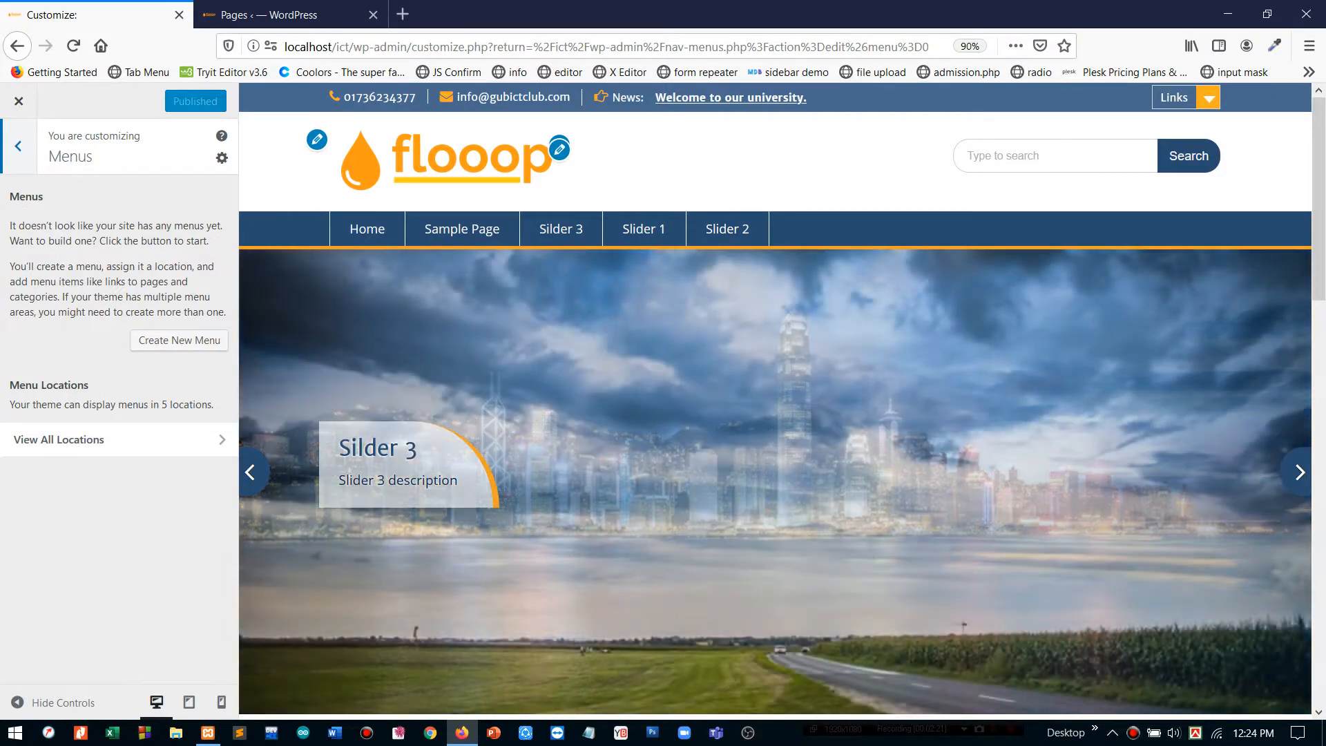
left_click(139, 339)
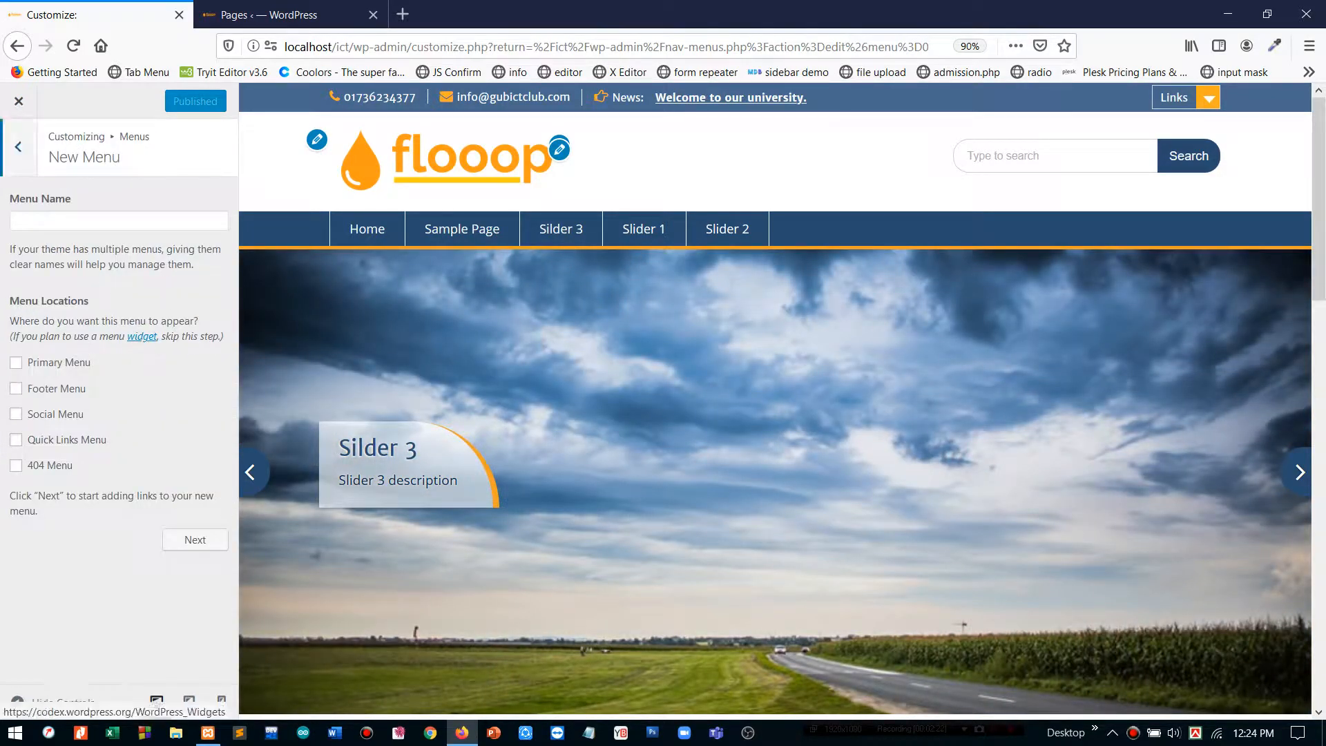
type("primary")
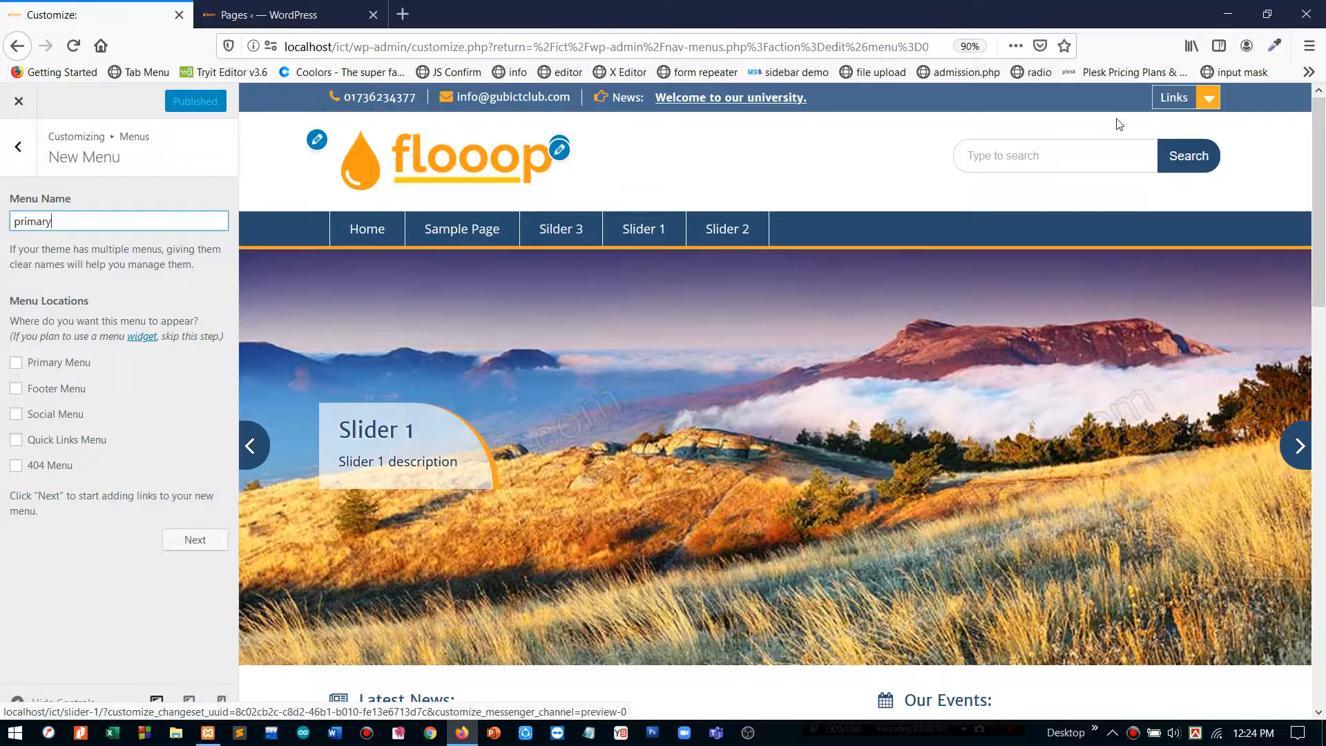
mouse_move(1169, 98)
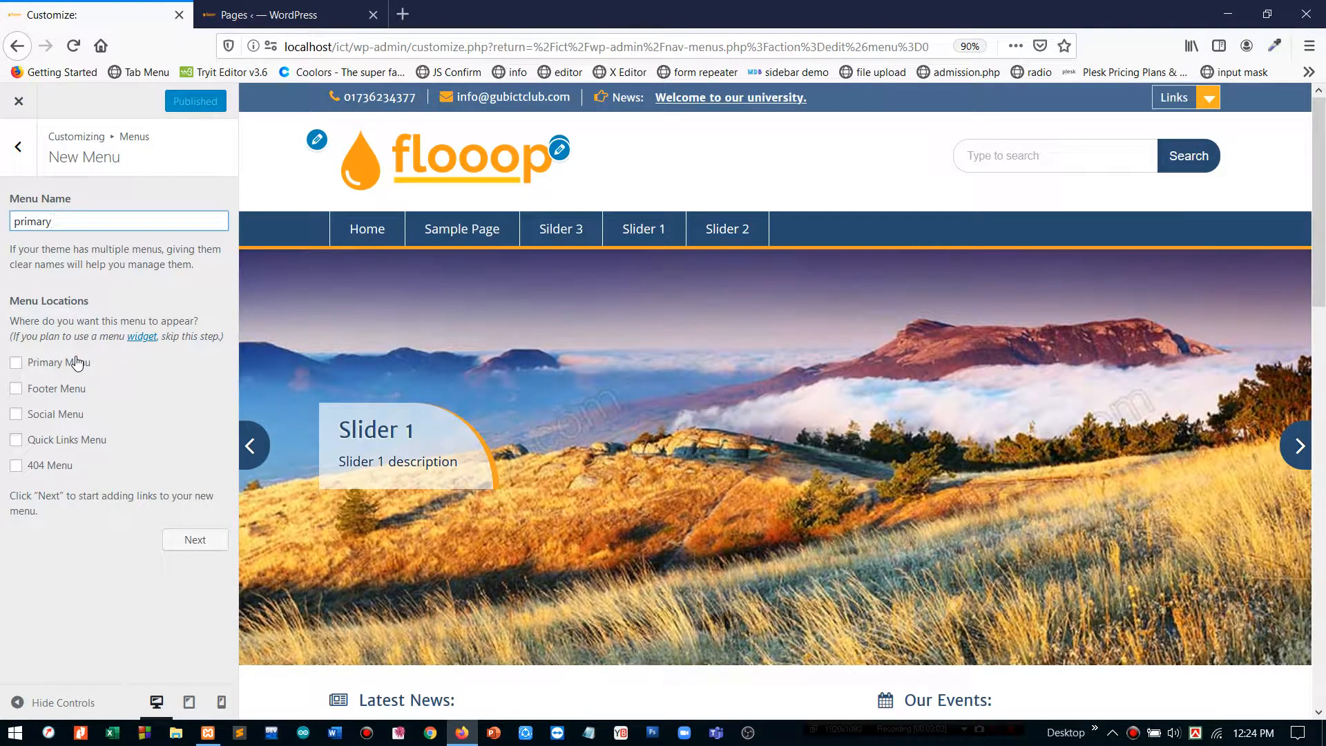
left_click(68, 365)
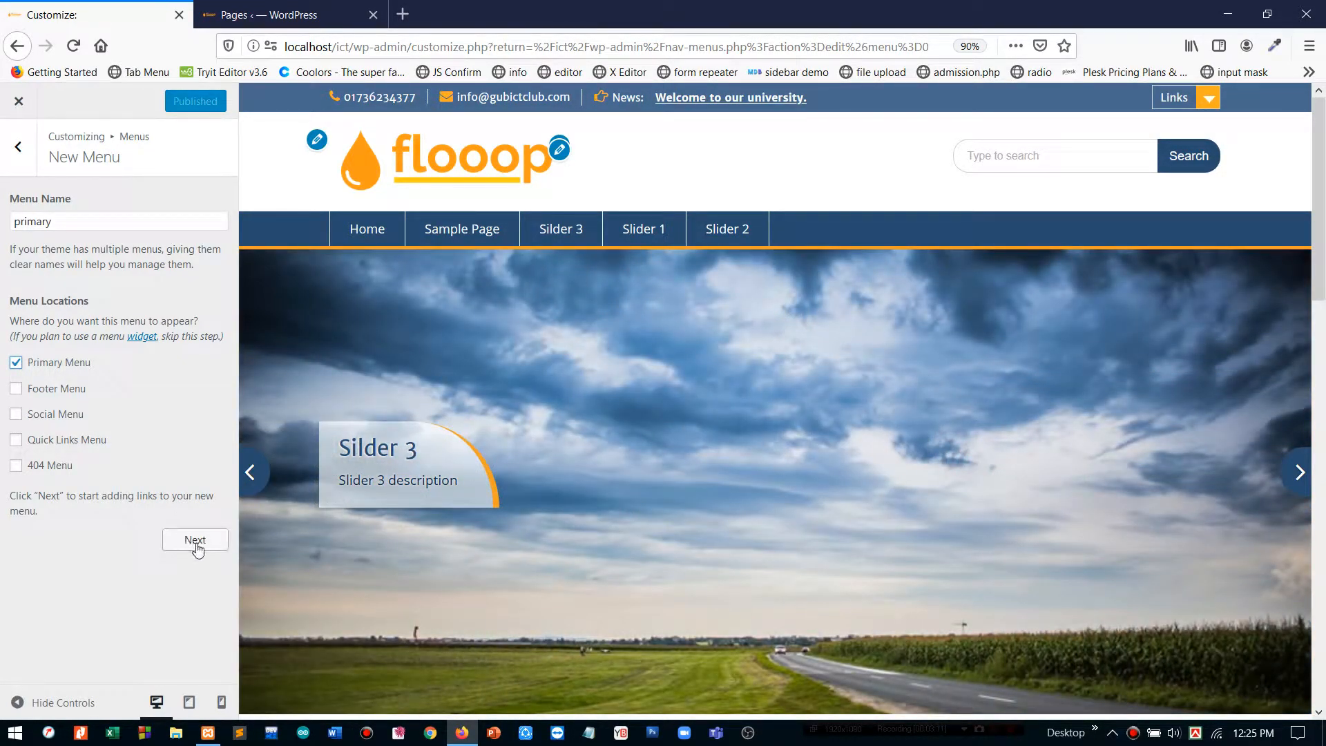
left_click(195, 540)
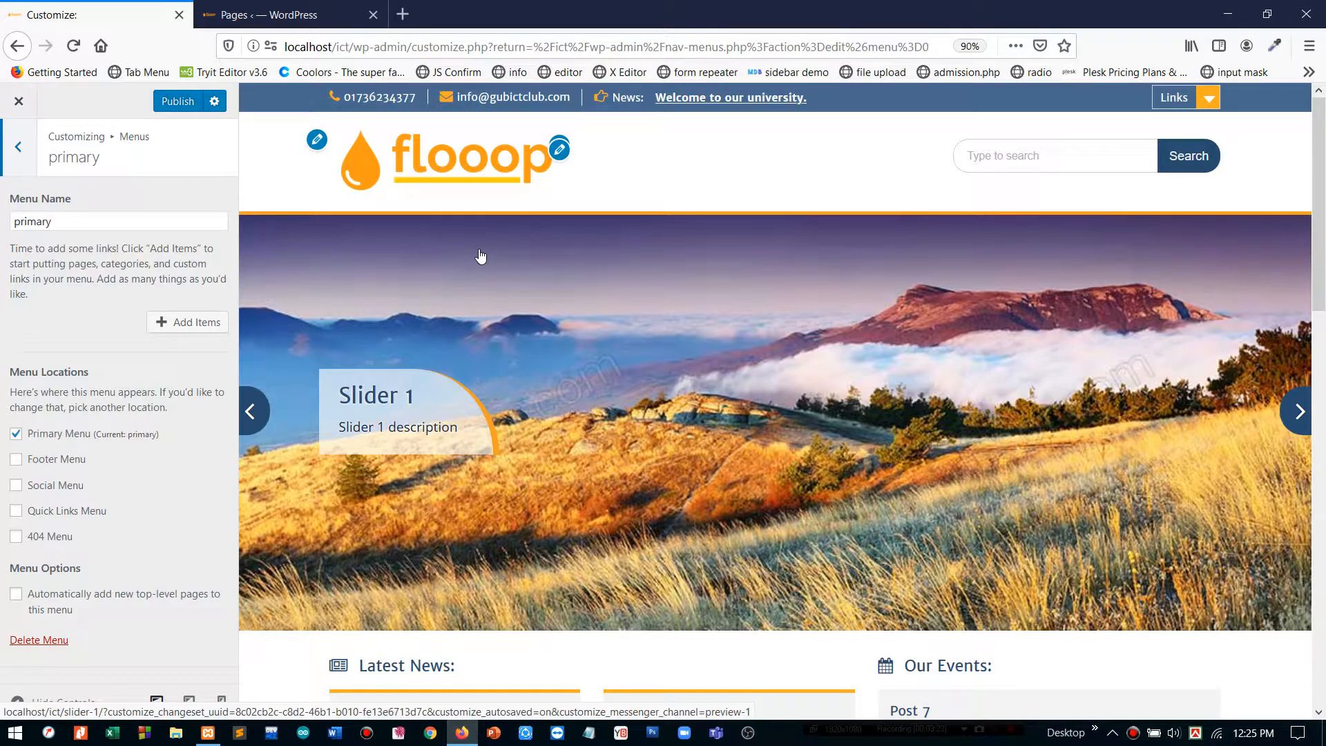
- Examine the custom link, page, post and category items available for adding to the primary menu
left_click(179, 323)
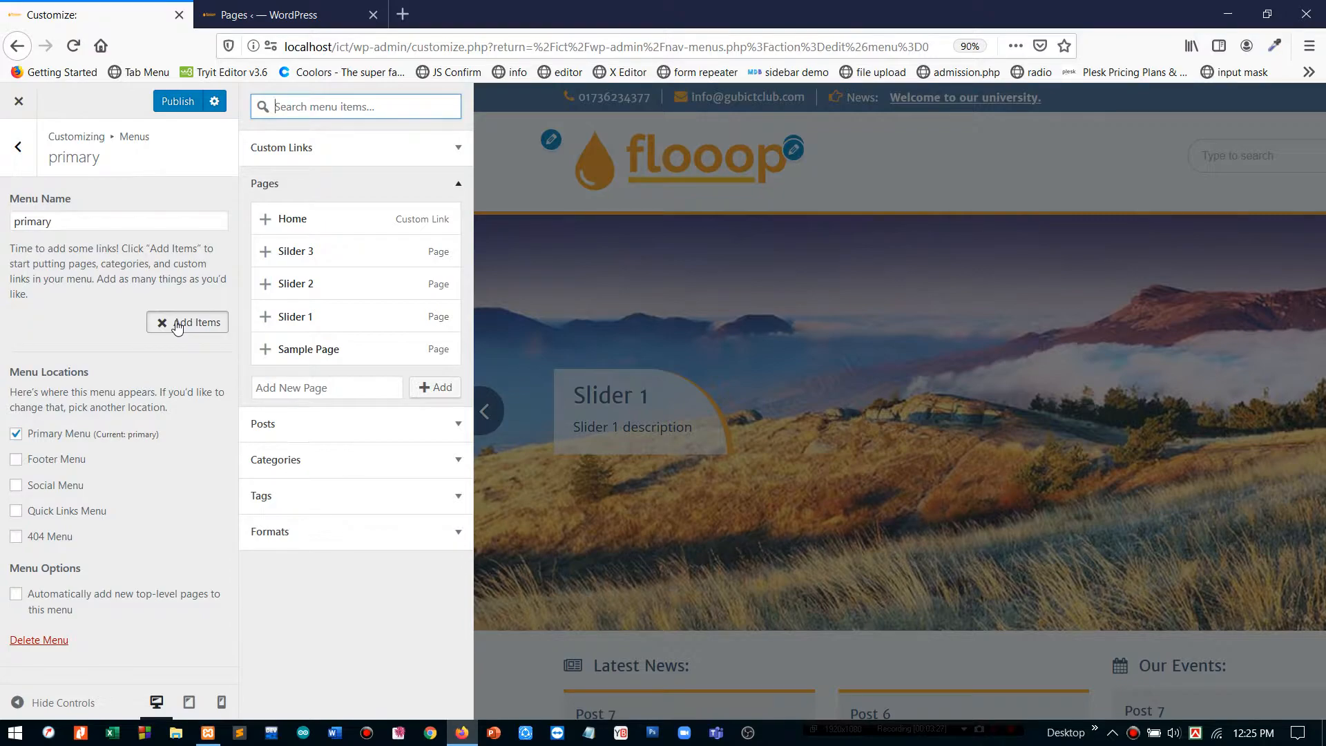
left_click(349, 148)
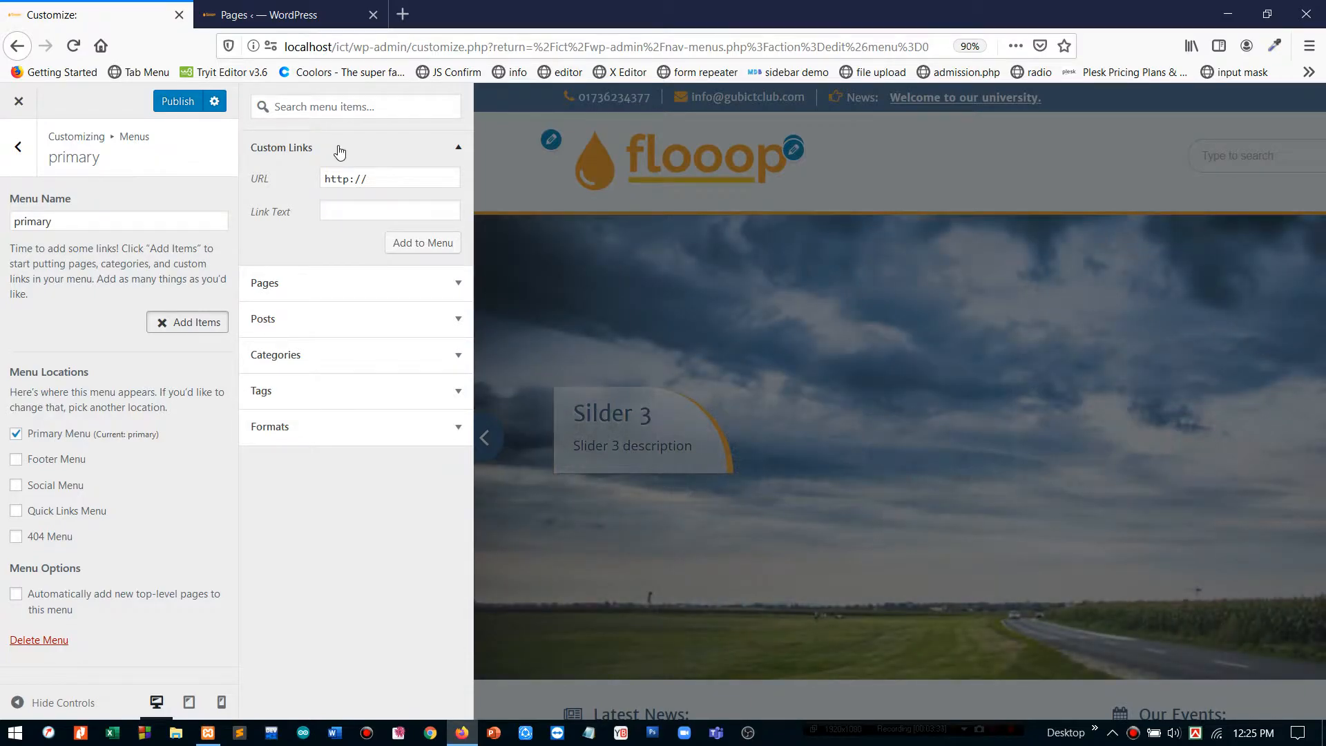
left_click(335, 152)
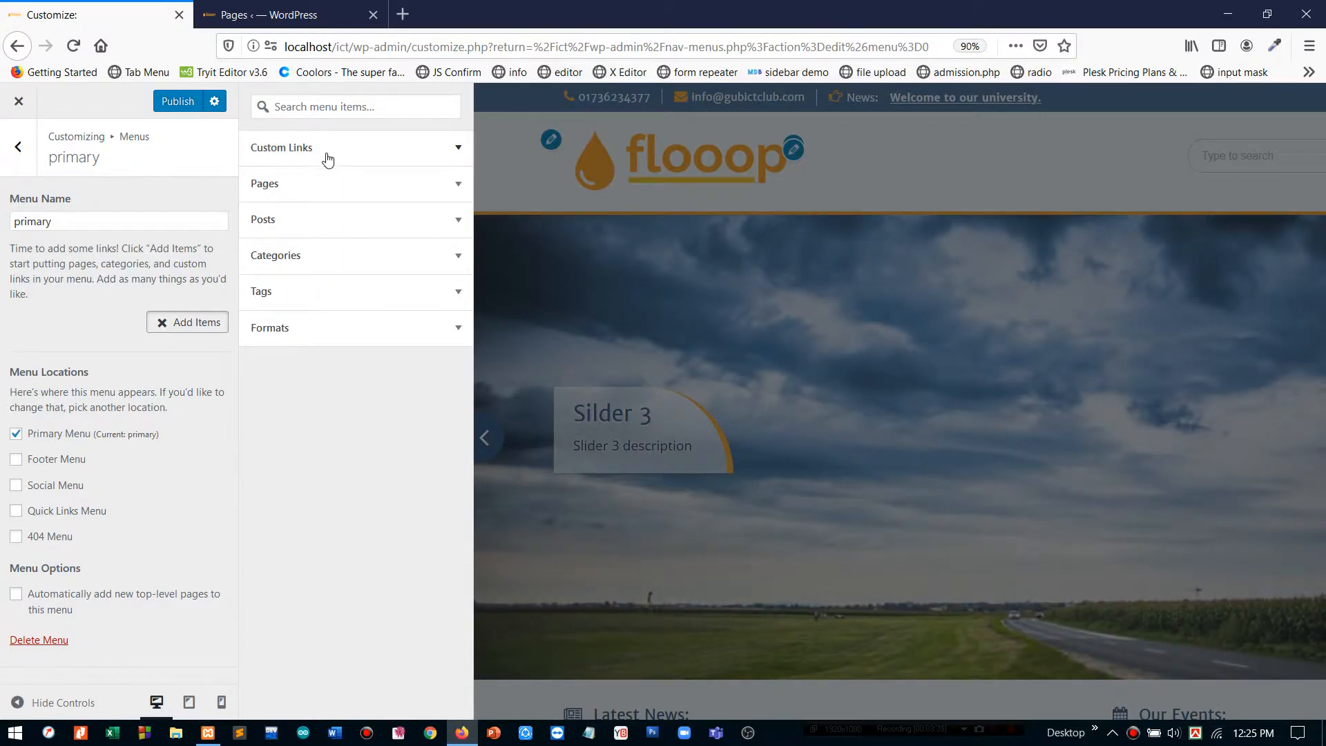
left_click(290, 181)
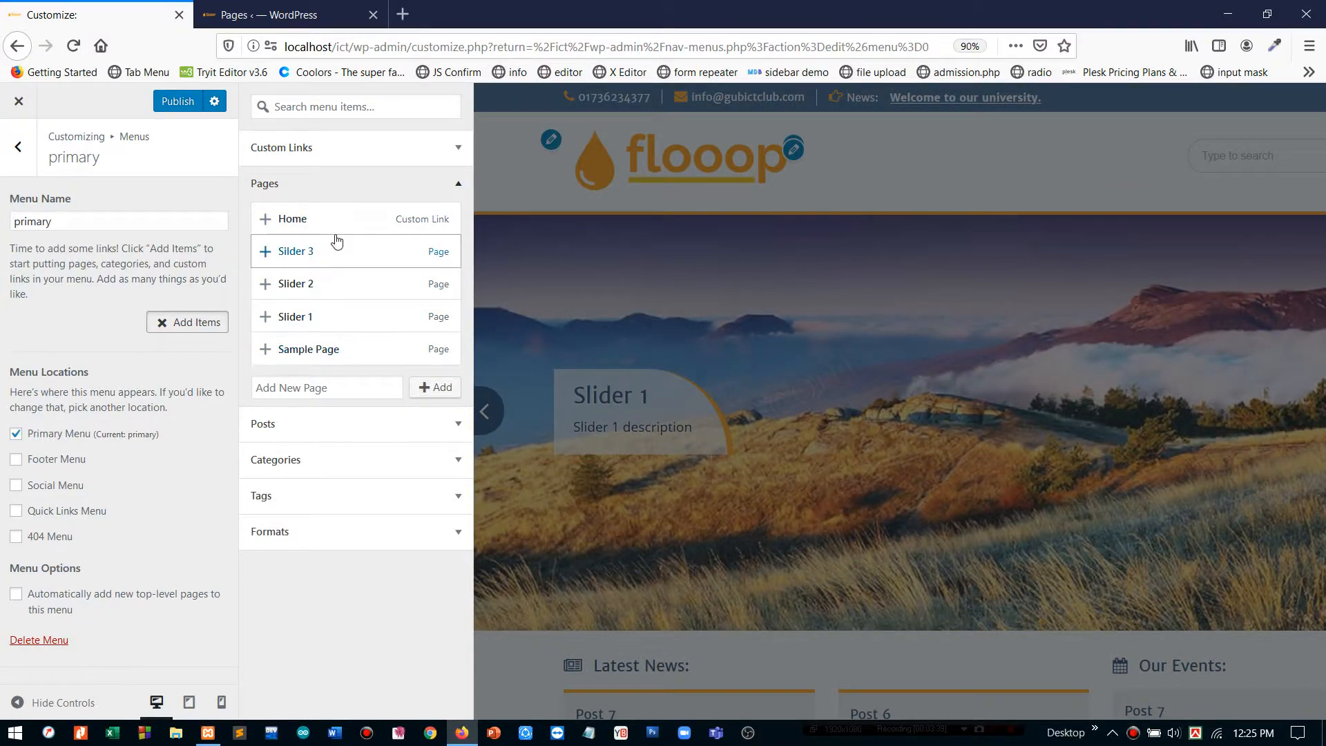
left_click(326, 196)
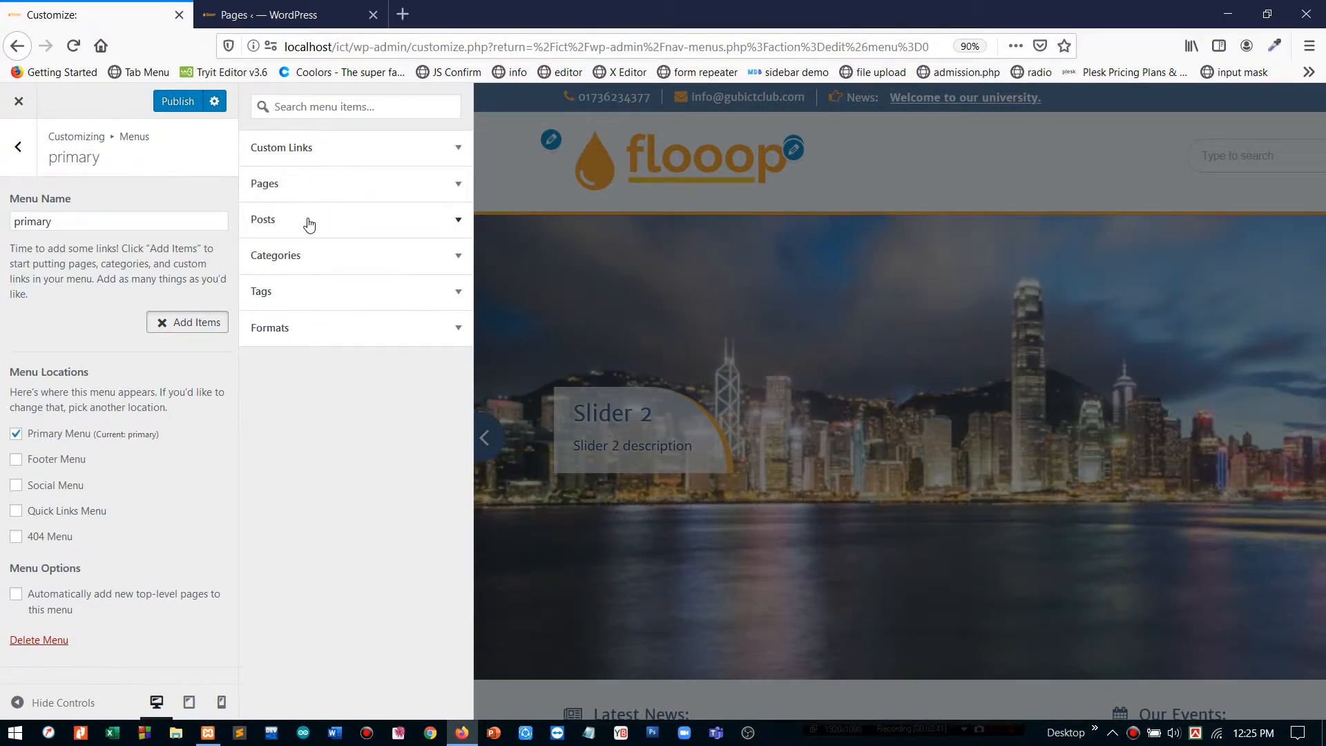
left_click(308, 222)
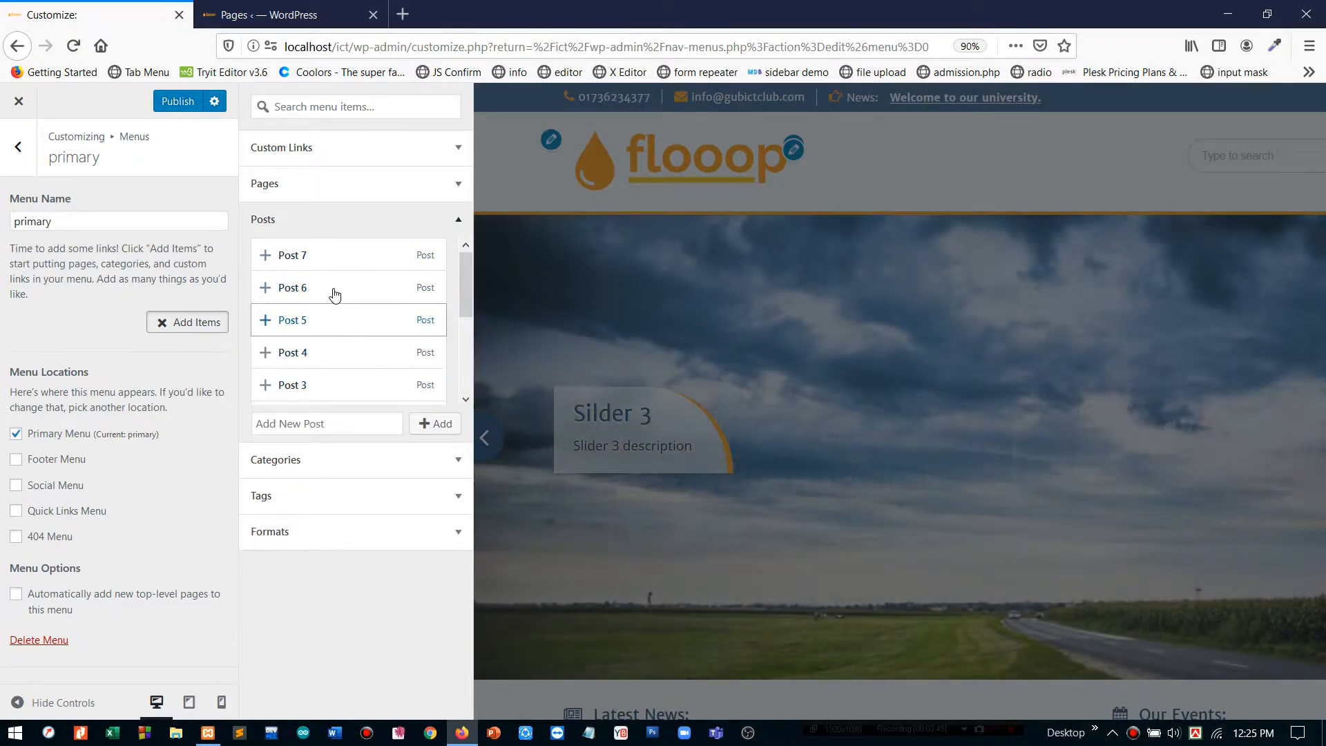
left_click(336, 189)
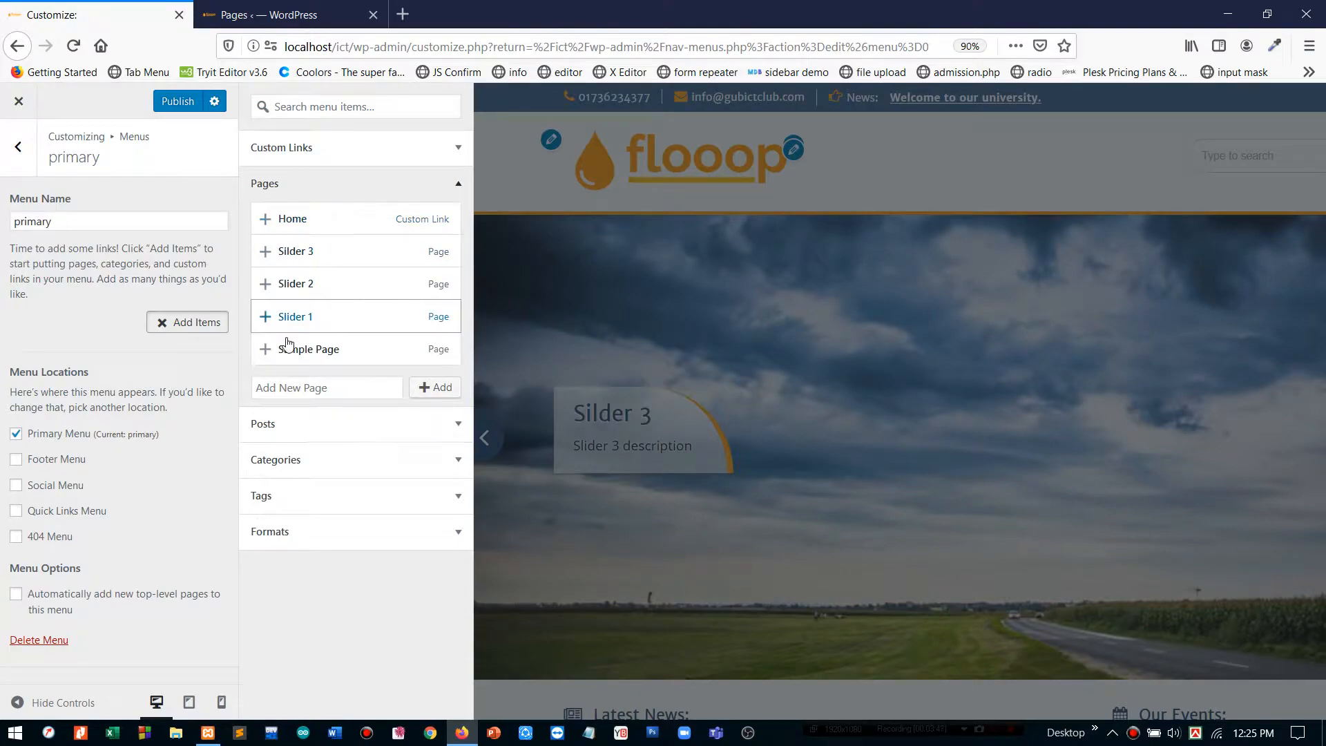
left_click(280, 459)
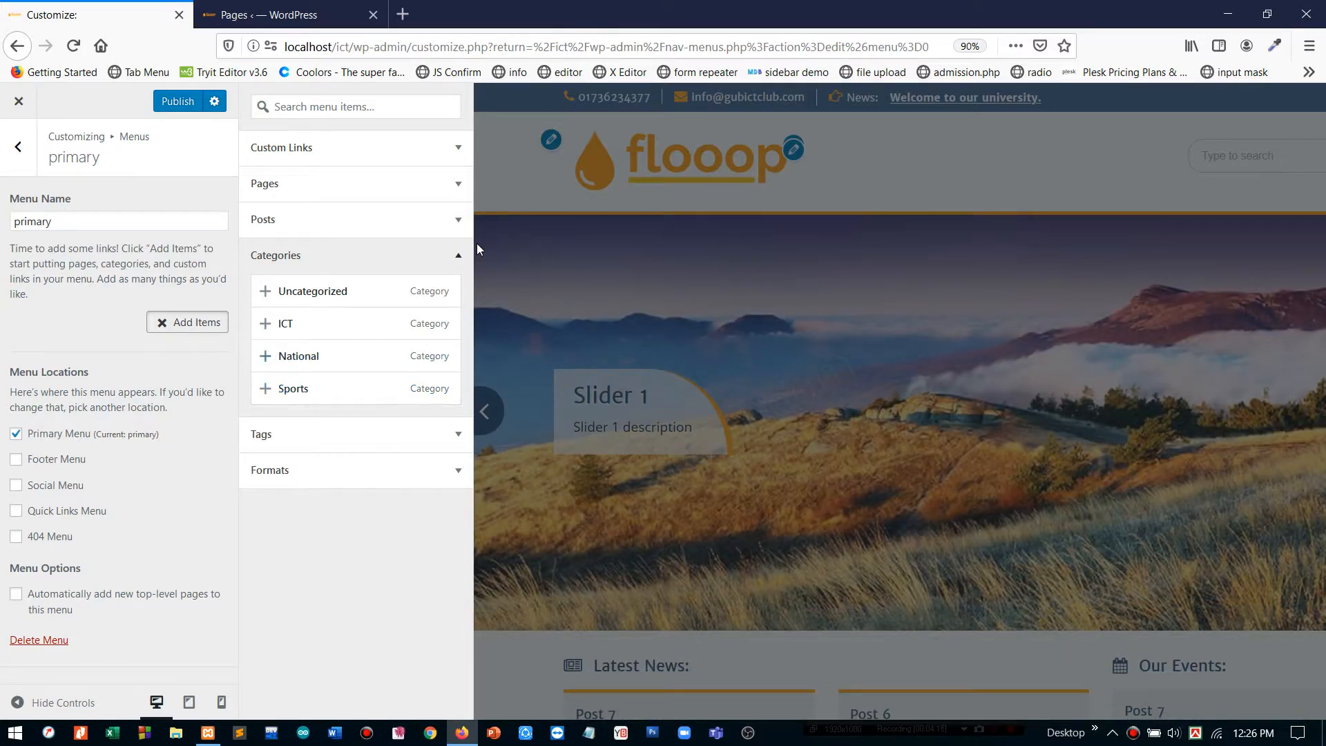
left_click(369, 258)
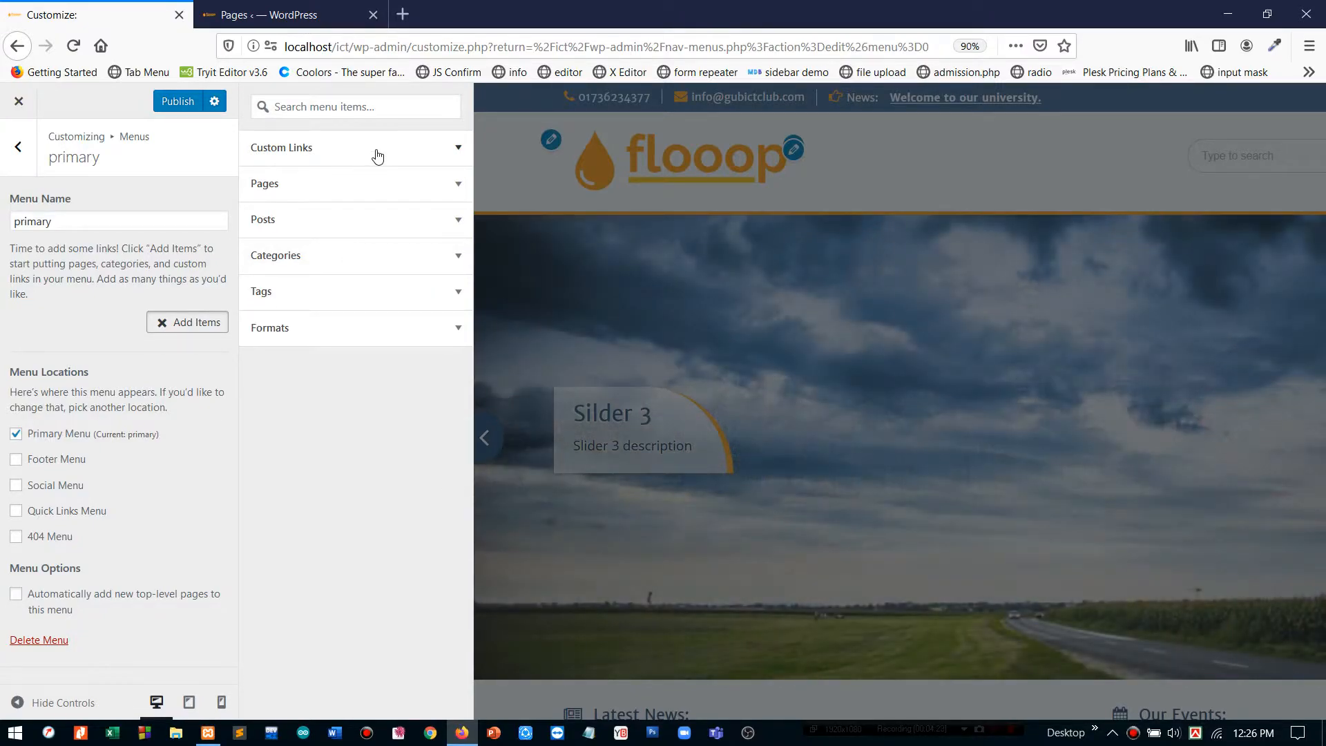
left_click(382, 156)
left_click(390, 210)
type("Home")
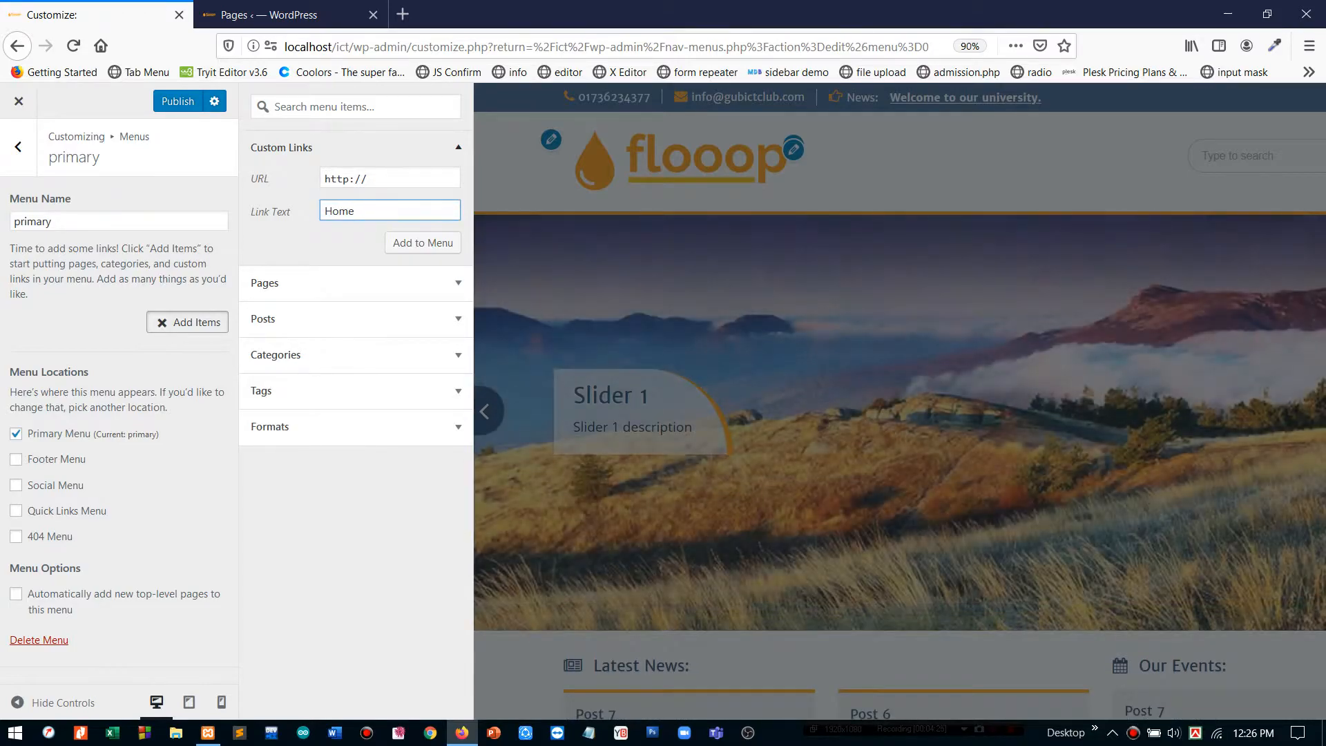
left_click(367, 178)
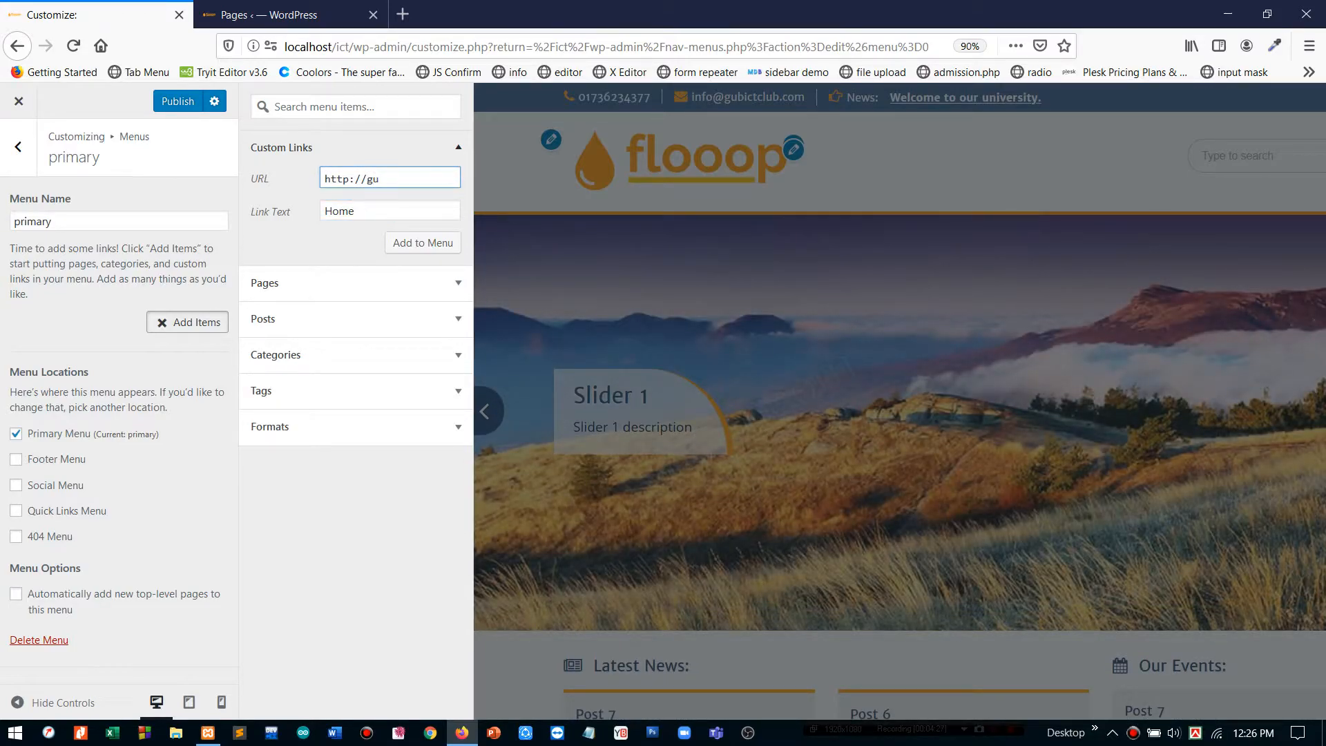
key("BackSpace")
key("BackSpace")
key("BackSpace")
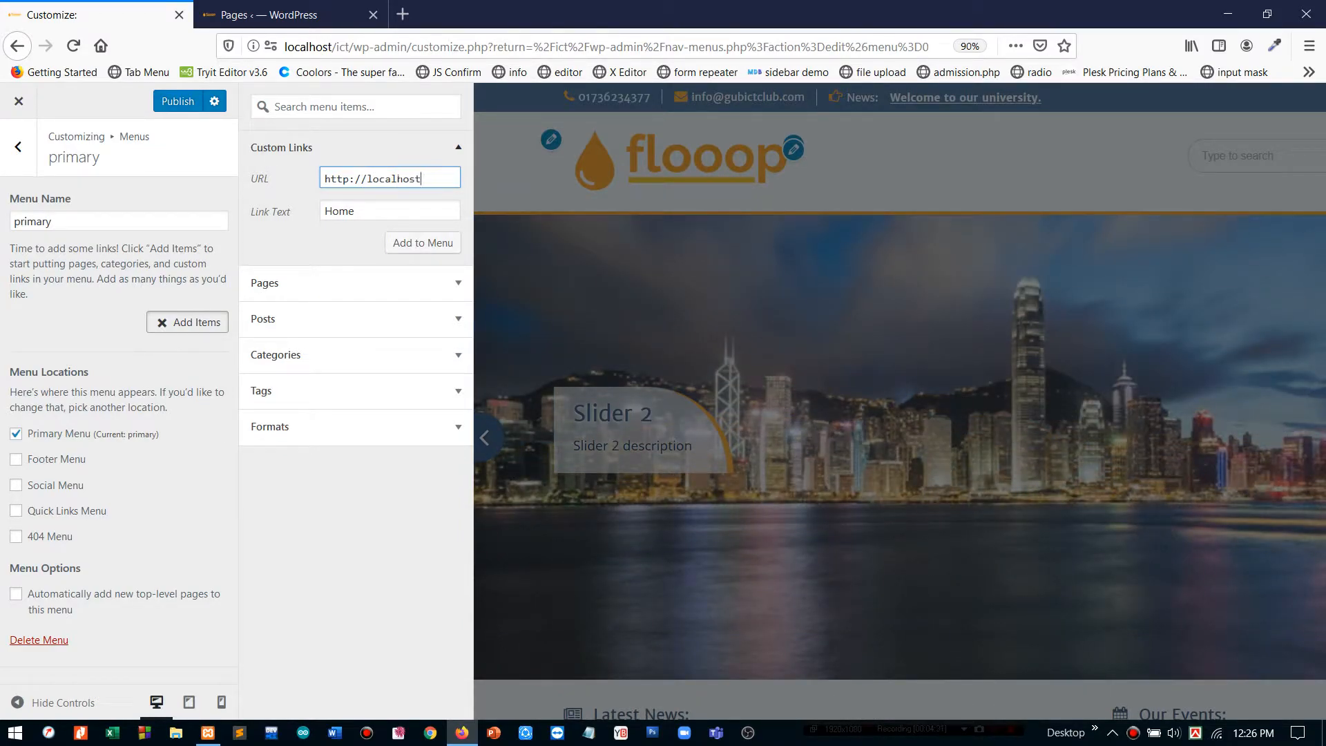
type("localhost/ict")
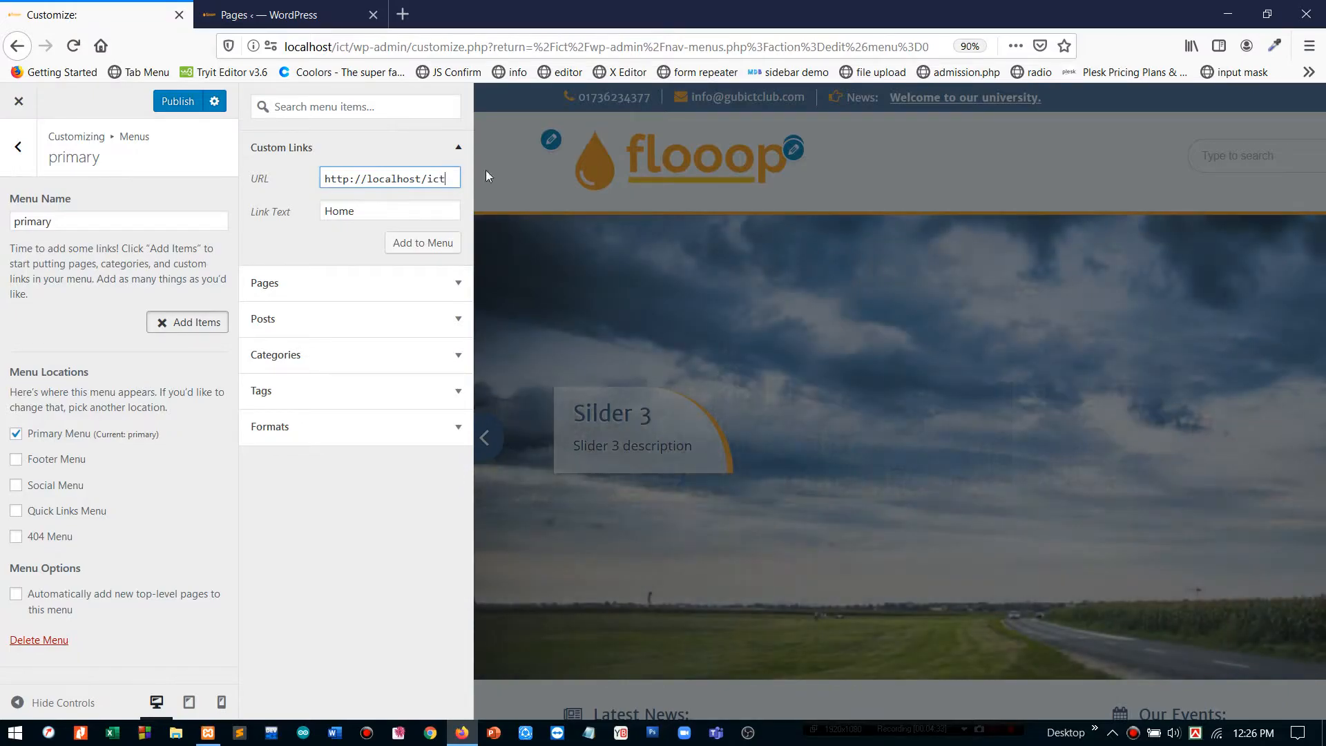
left_click(437, 252)
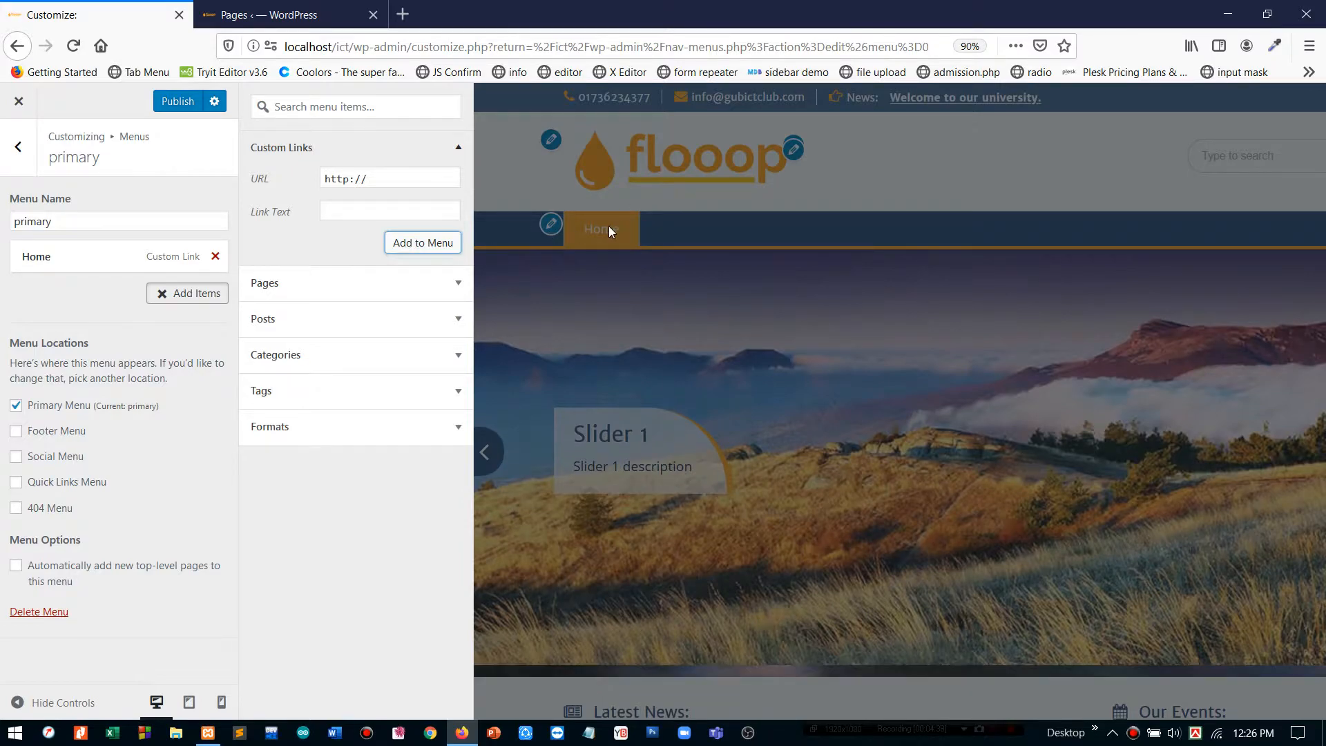
- Create new pages named Department and Academic and add them to the primary menu
left_click(385, 281)
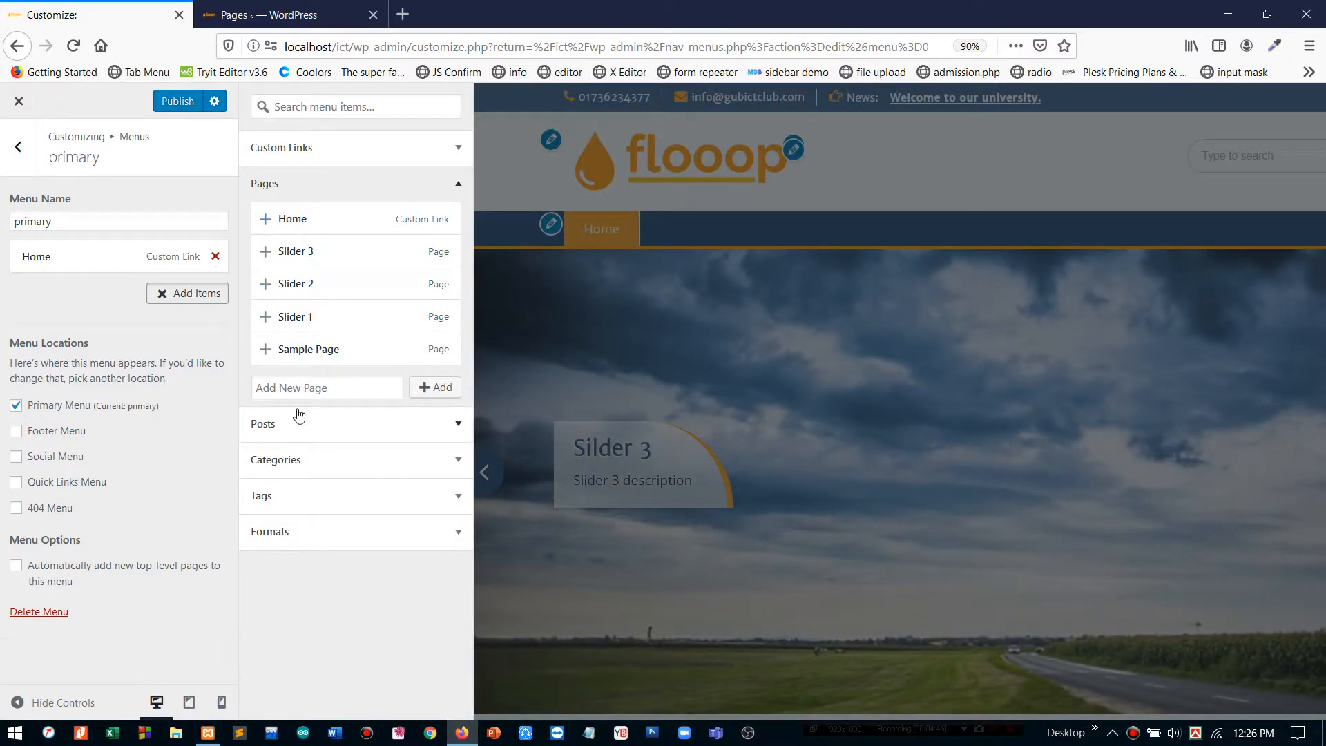
left_click(327, 388)
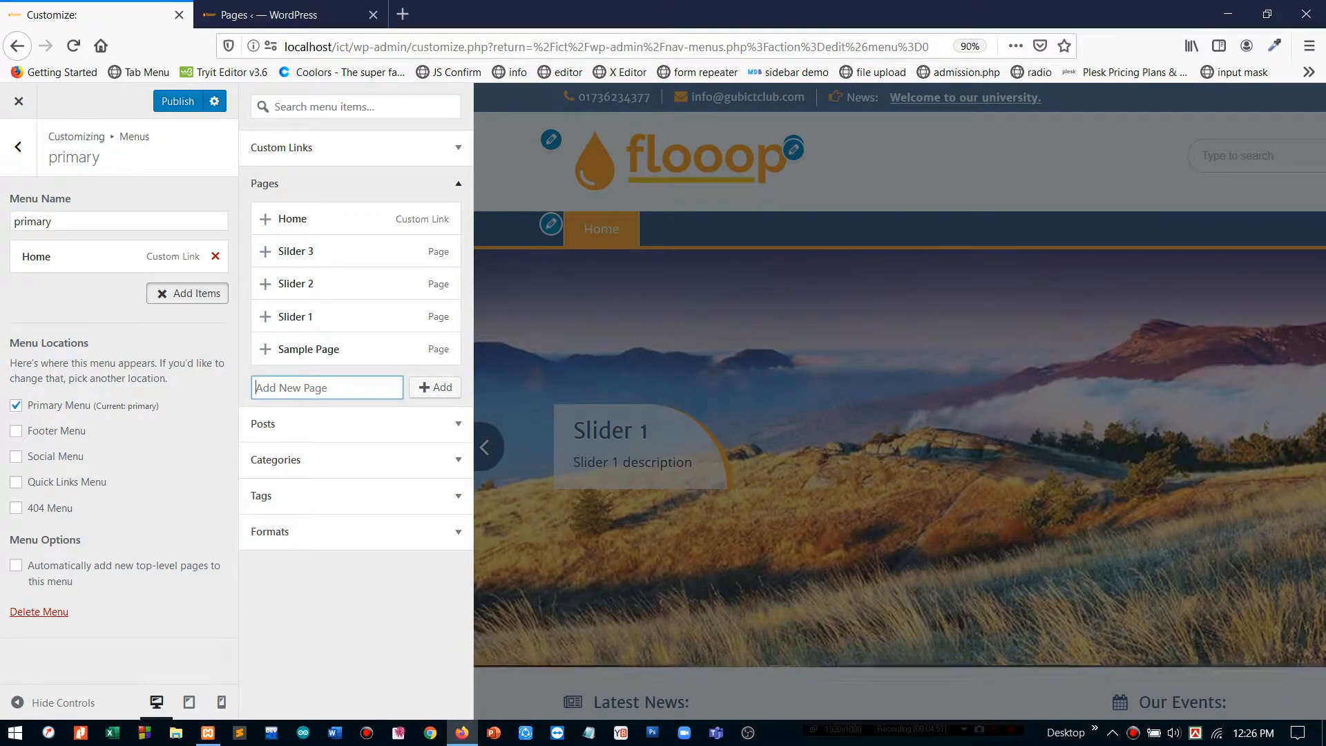
type("Department")
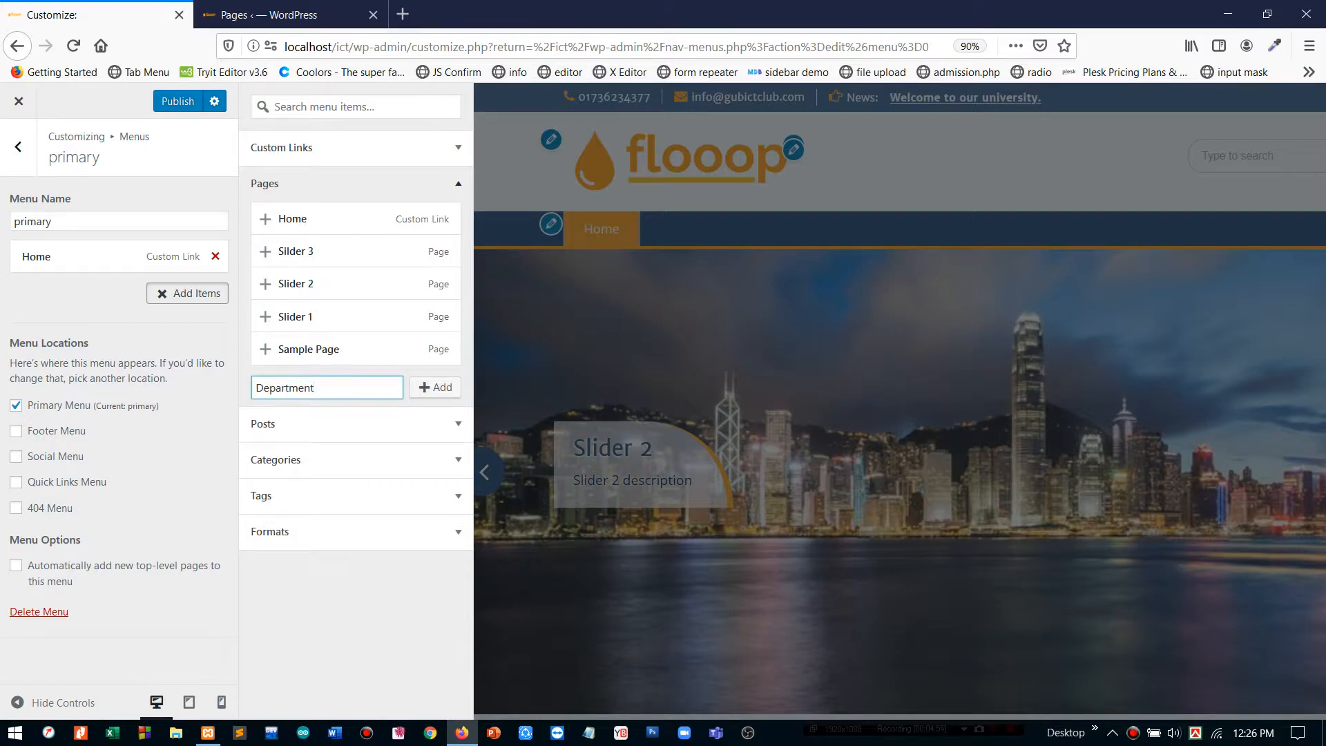
left_click(422, 387)
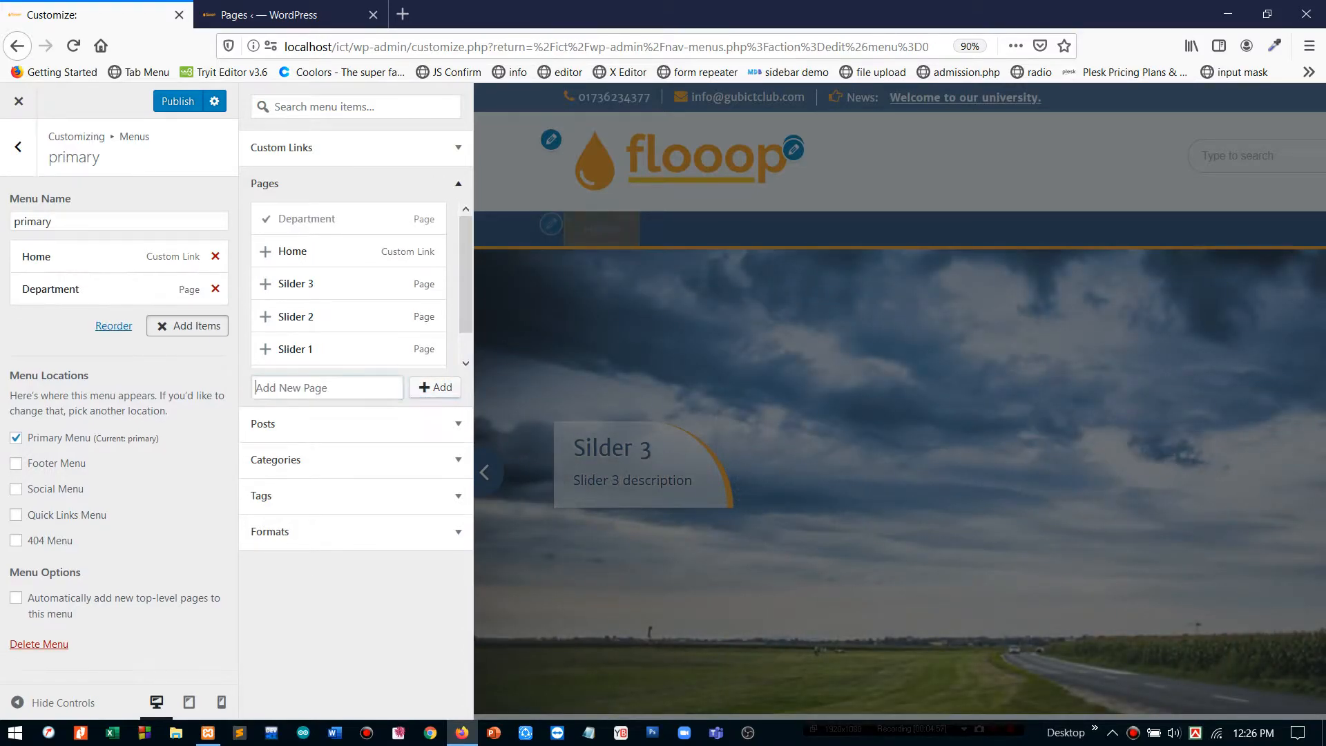
type("Ac")
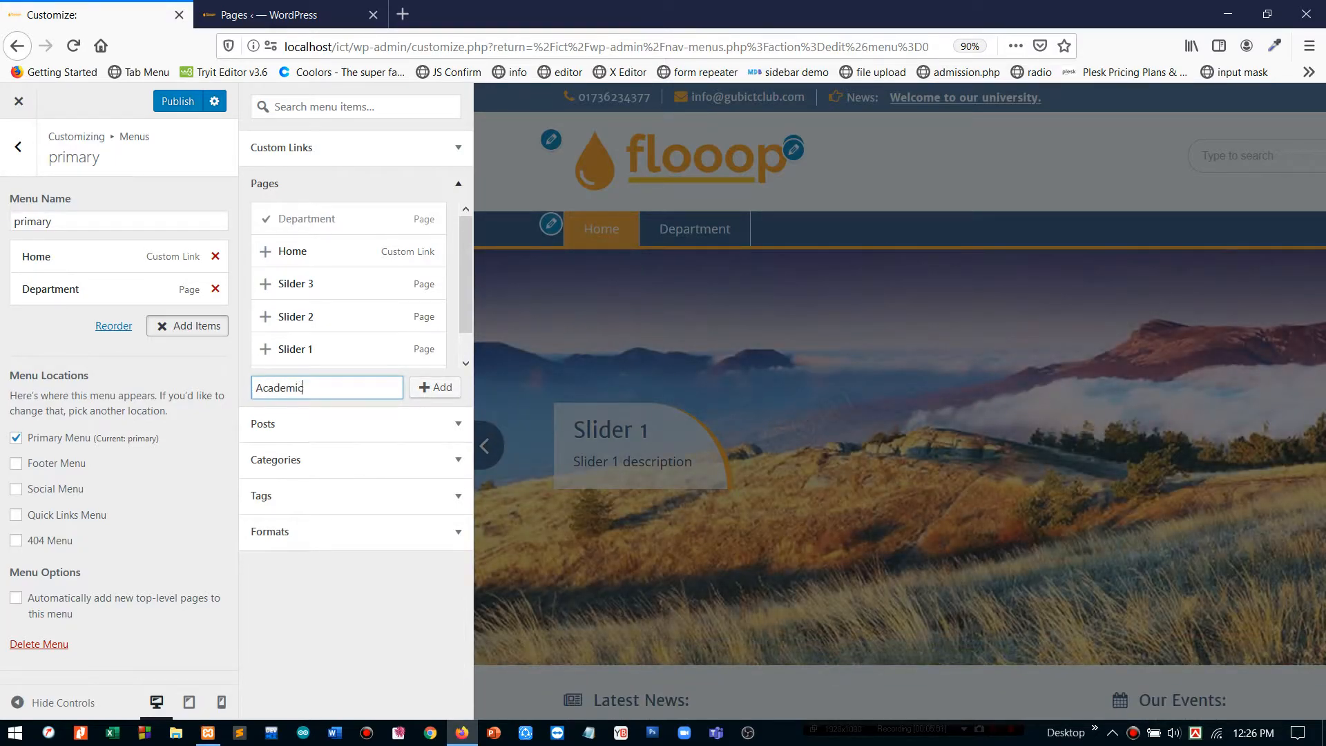
type("ademic")
left_click(435, 388)
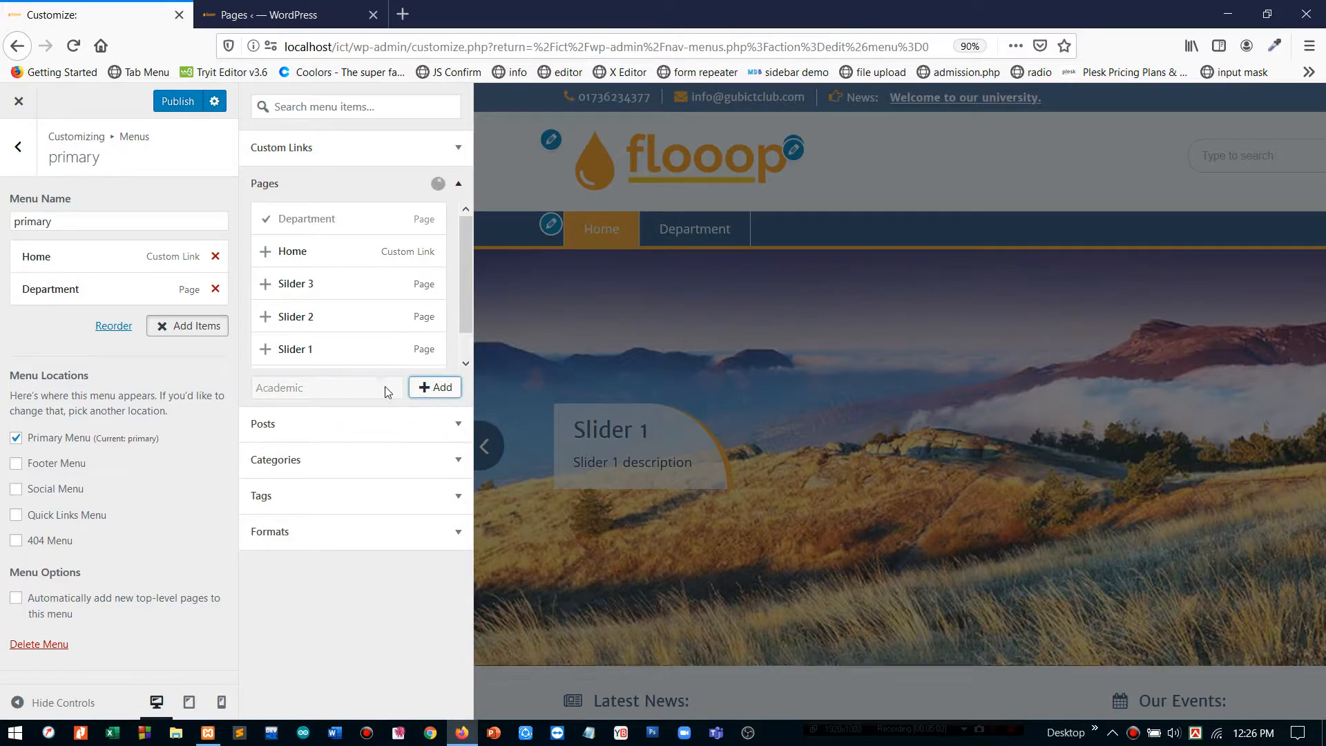
- Create new pages named Gallery, Notice and About and add them to the primary menu
type("Gallery")
left_click(435, 388)
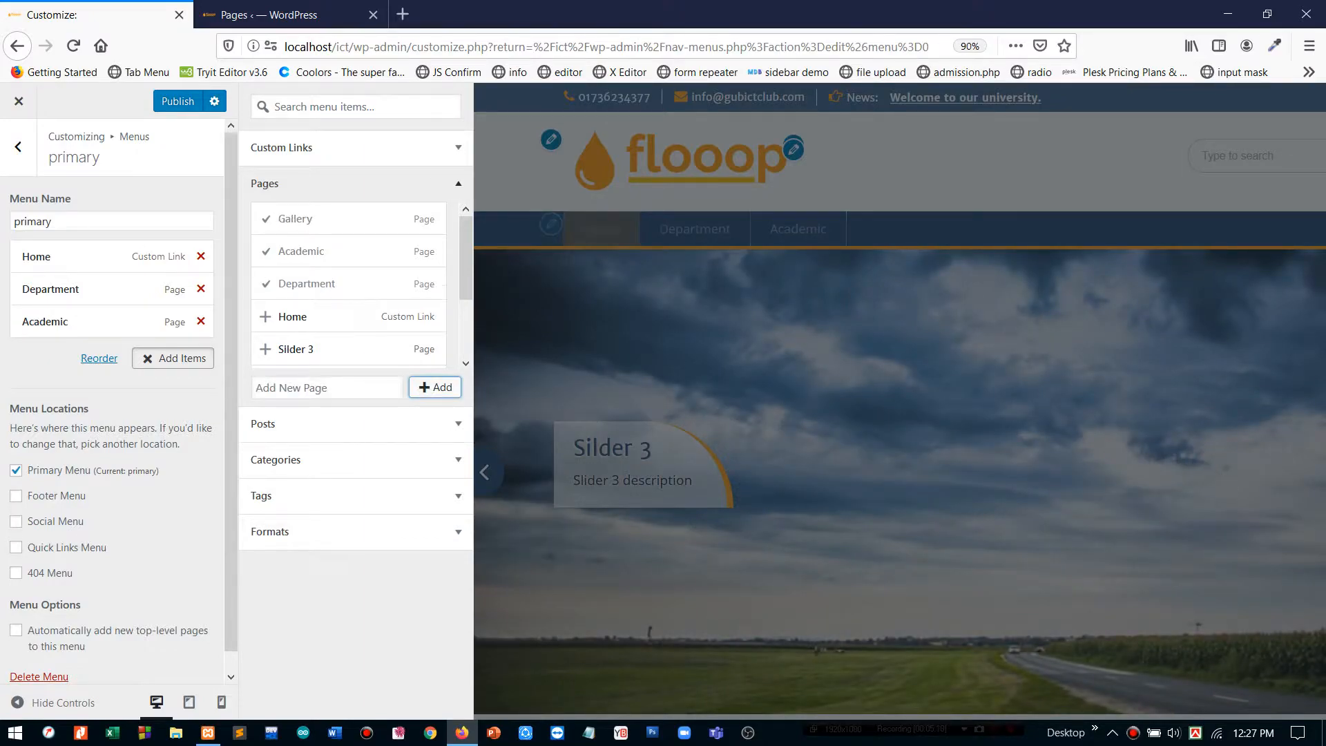
type("Notice")
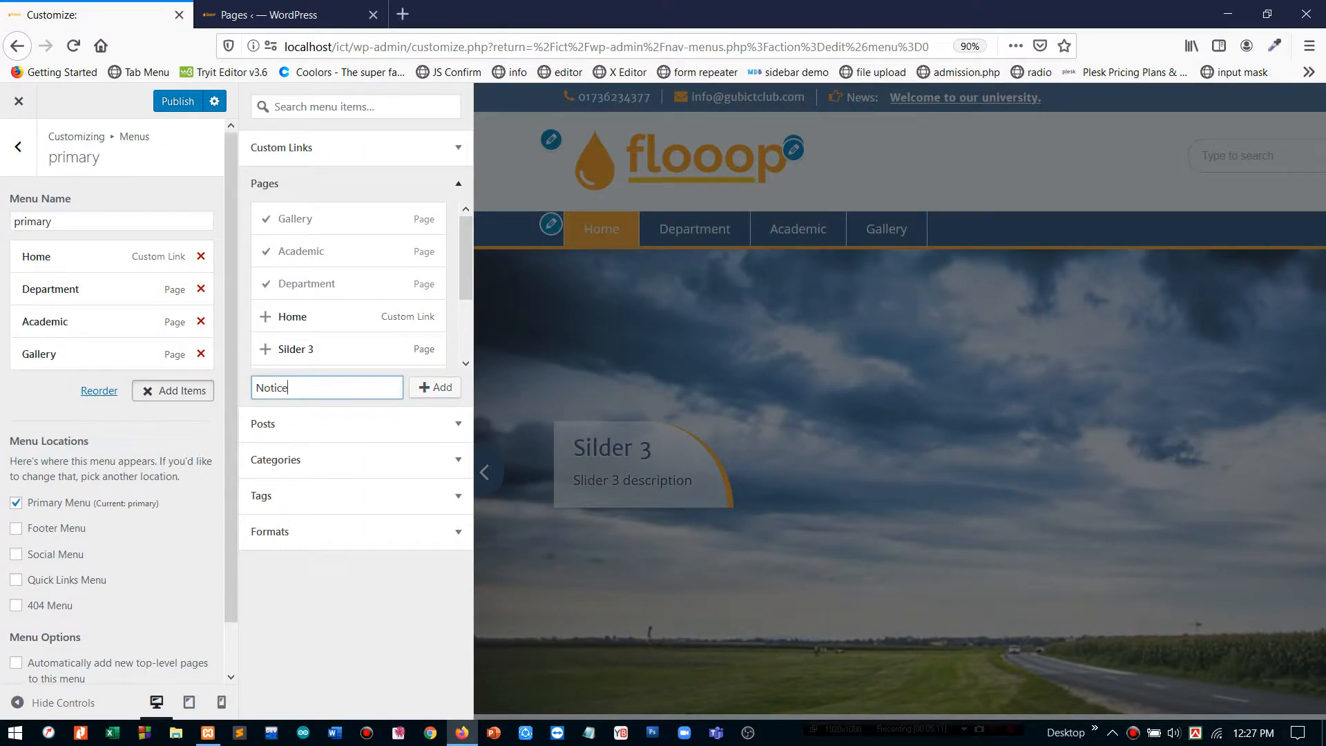
left_click(422, 389)
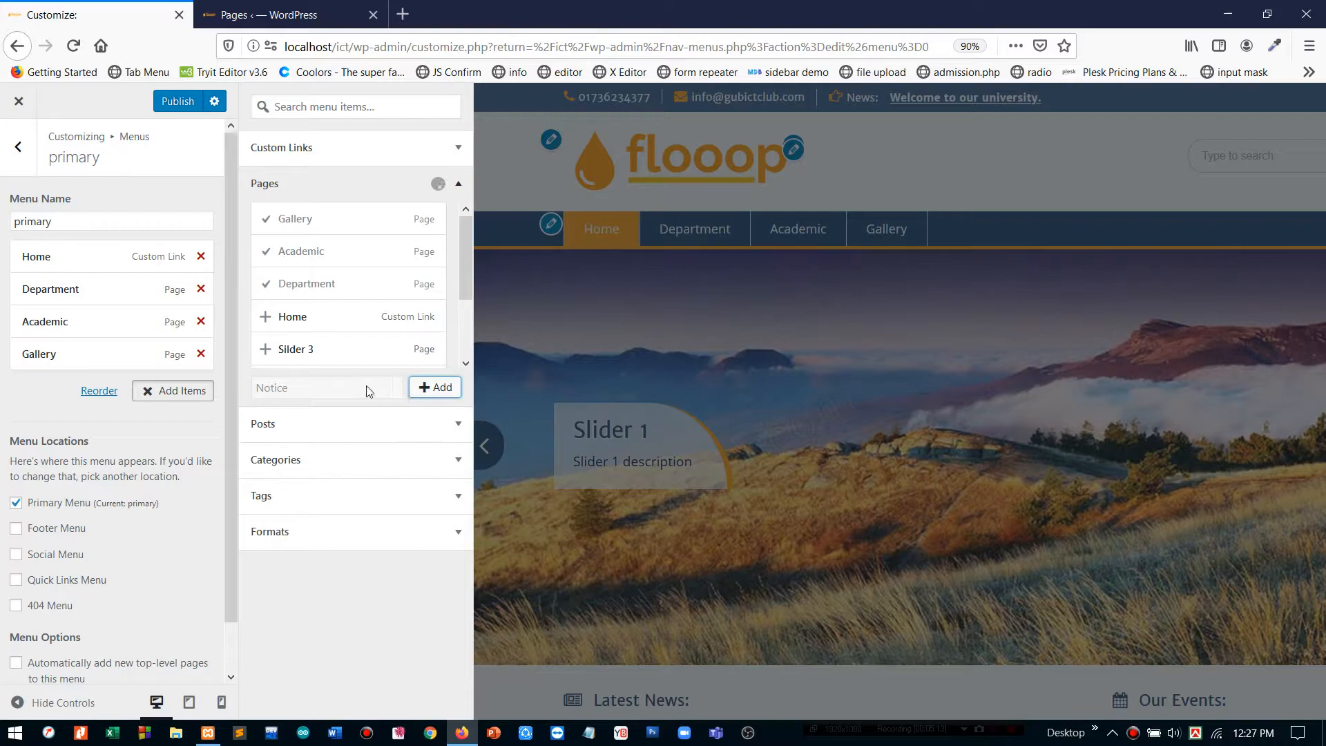
type("Abo")
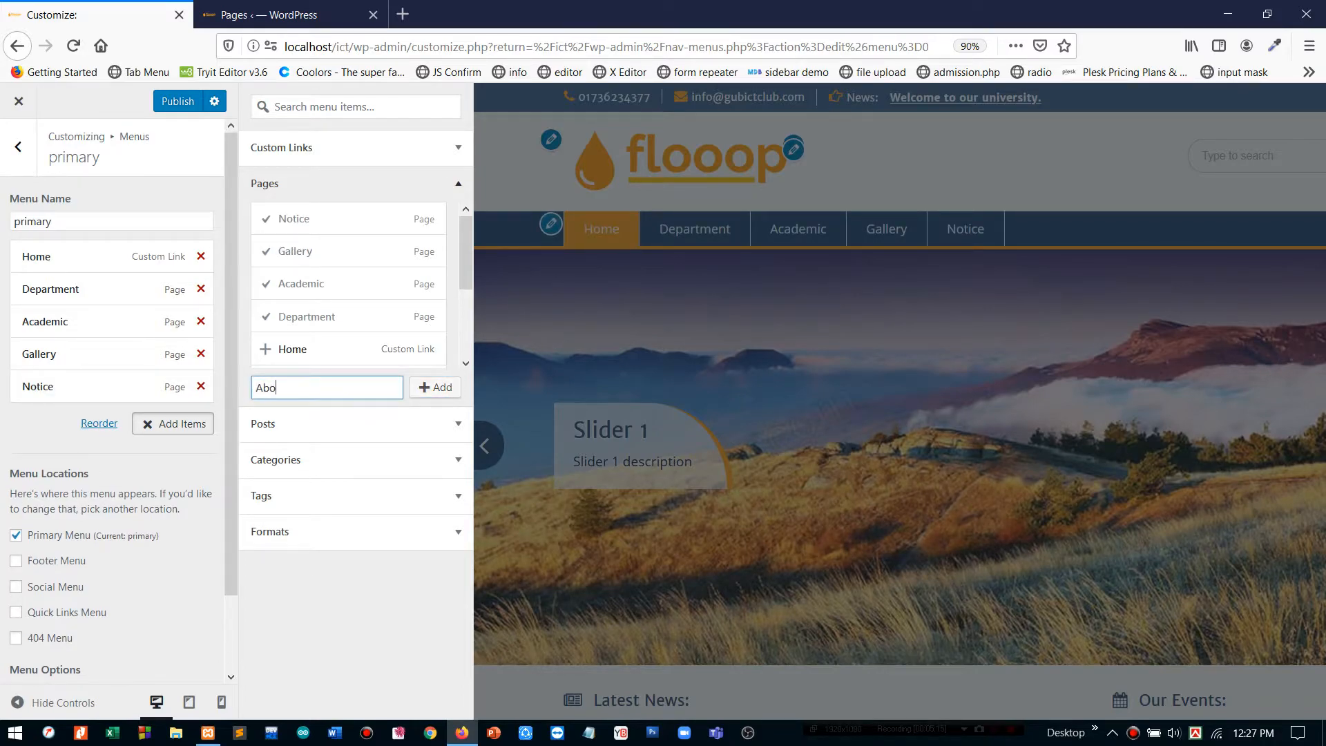
type("ut")
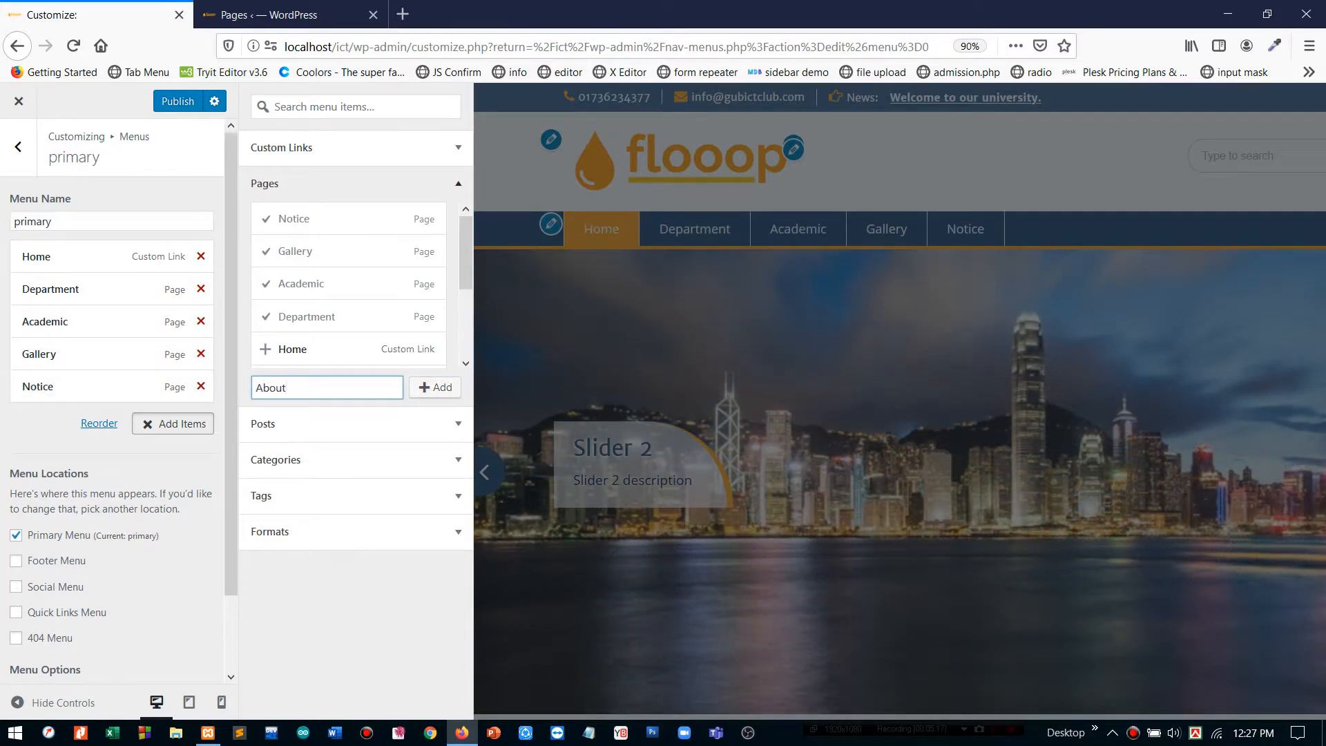
left_click(422, 388)
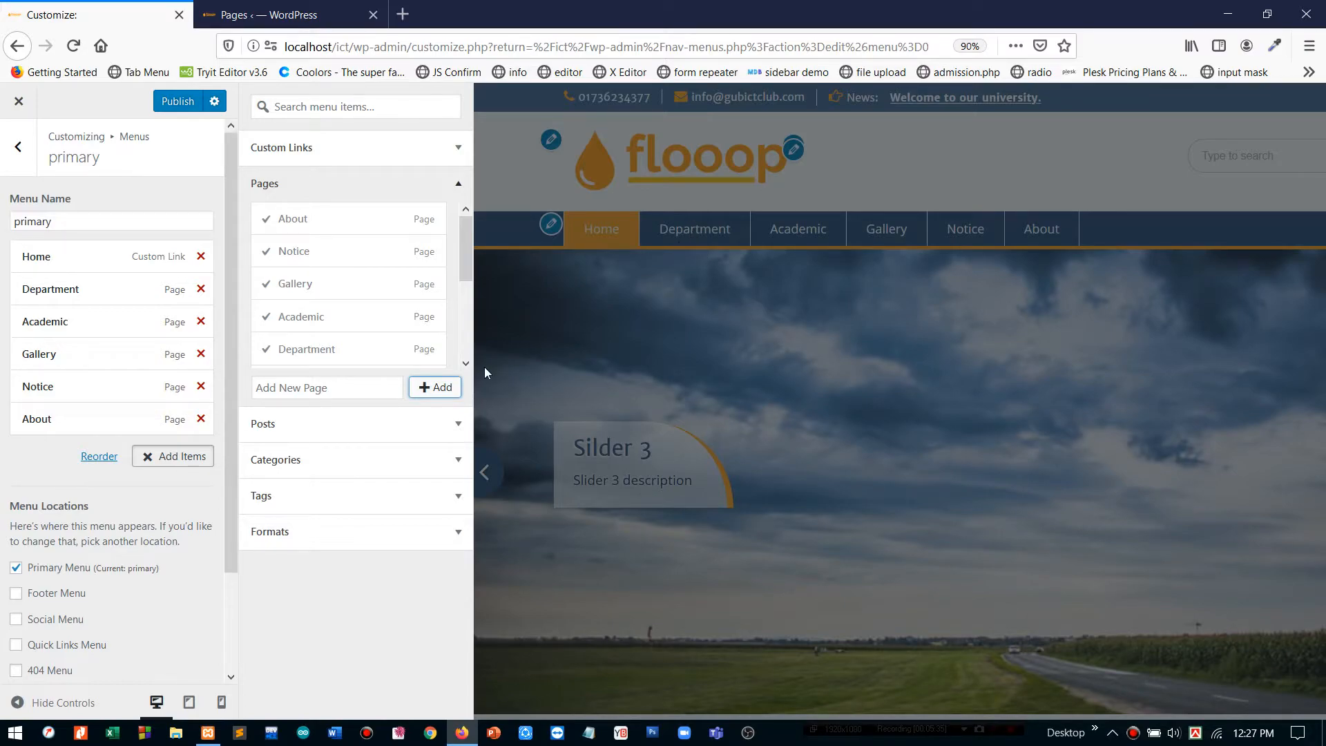
- Create new pages named Math, Physics and CSE and add them to the primary menu
left_click(325, 388)
type("Mat")
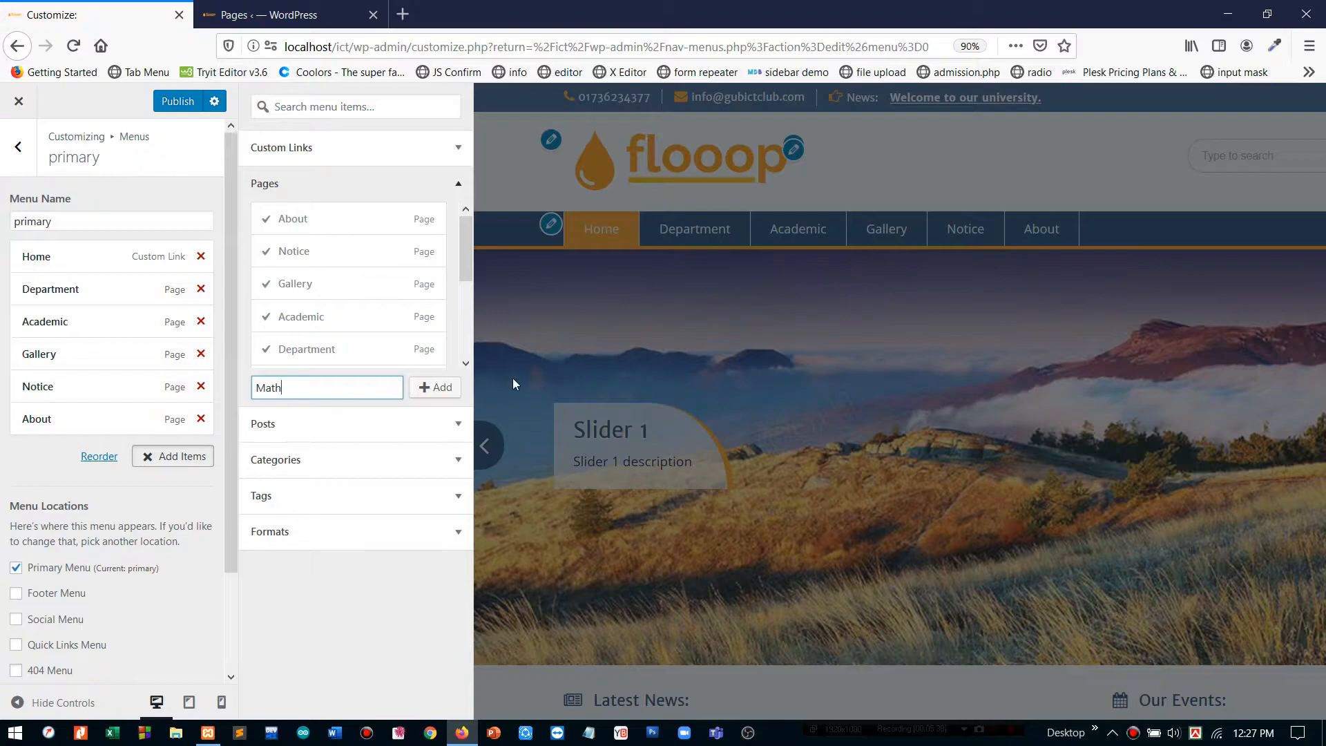
type("h")
left_click(434, 387)
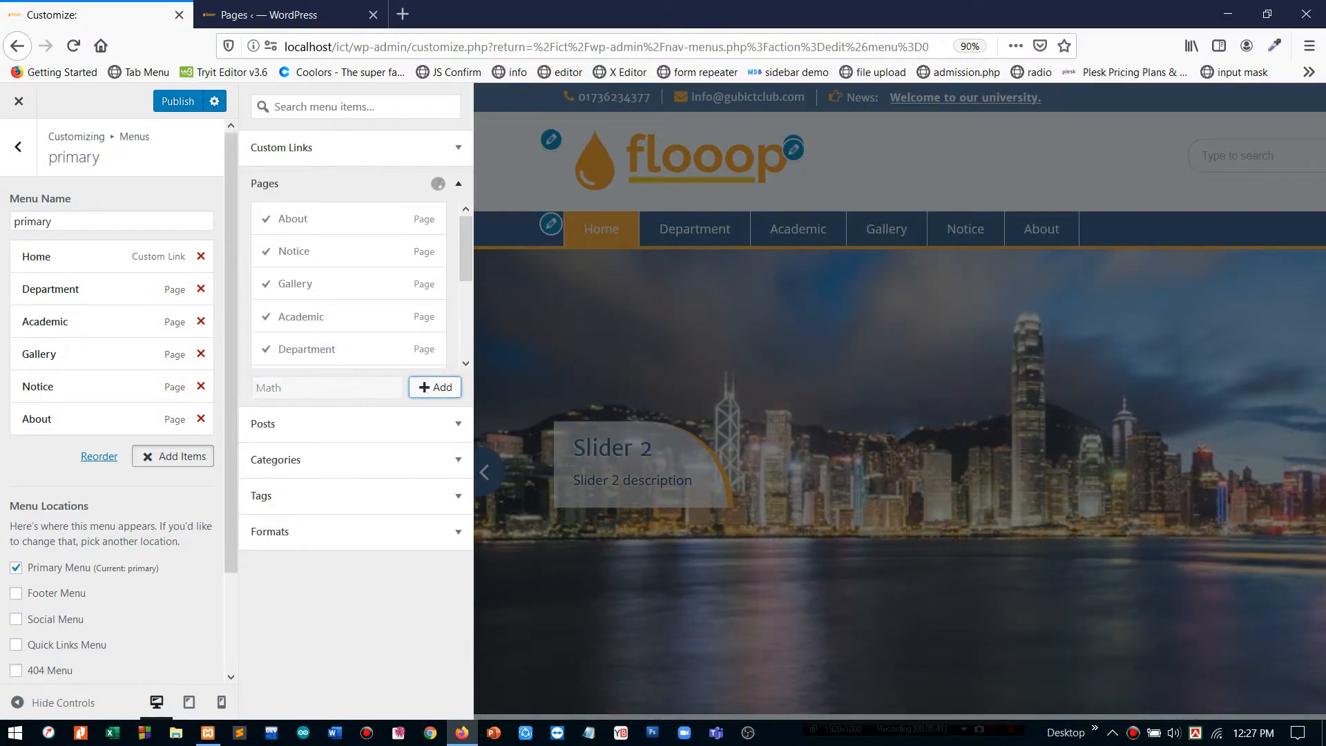
left_click(349, 389)
type("Physics")
left_click(424, 389)
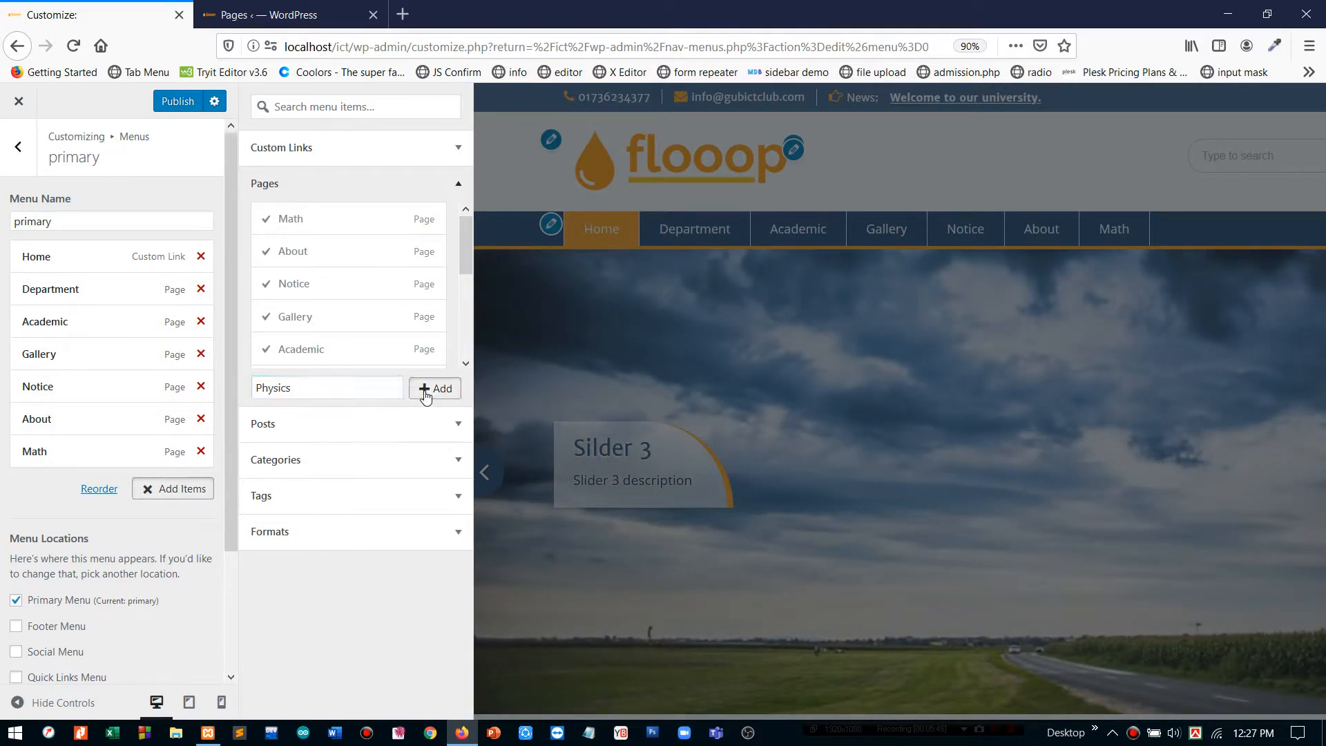
type("C")
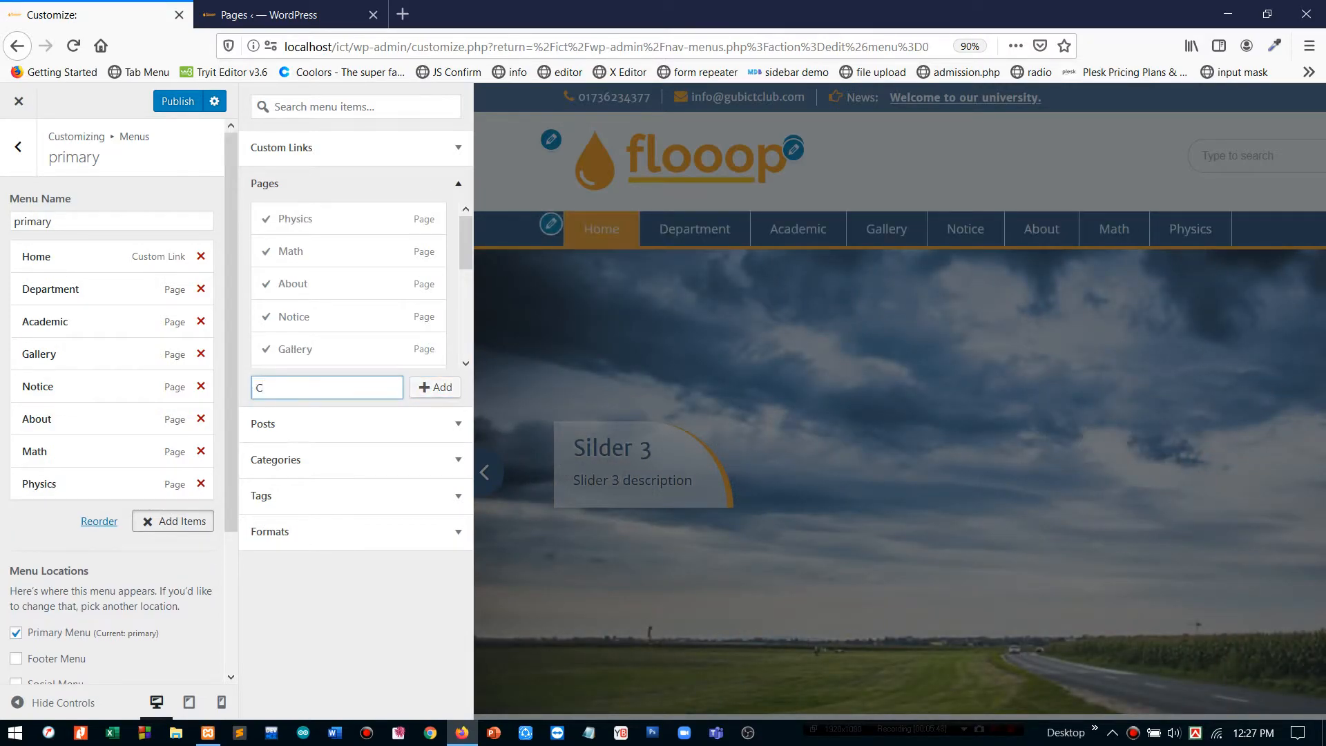
type("SE")
left_click(435, 394)
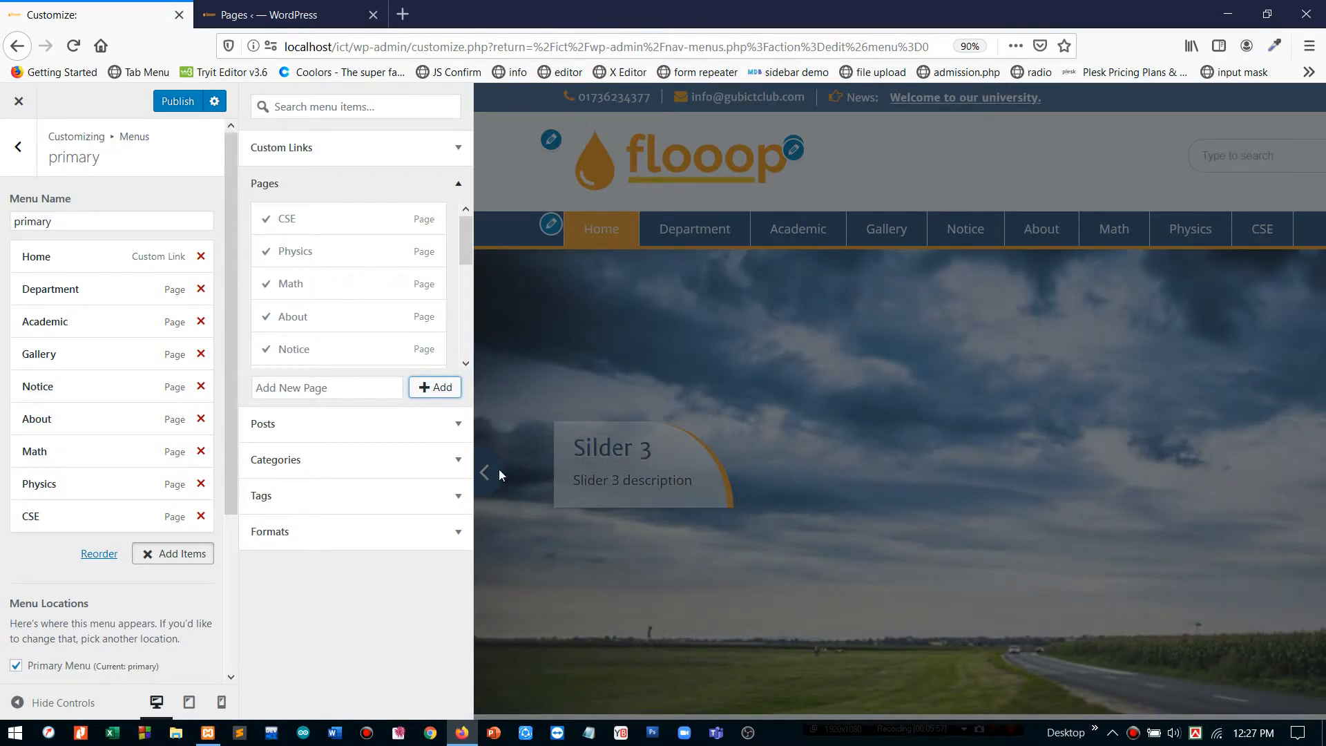
- Move Math, CSE and Physics directly below Department and nest them as its sub-items
left_click_drag(92, 460, 83, 329)
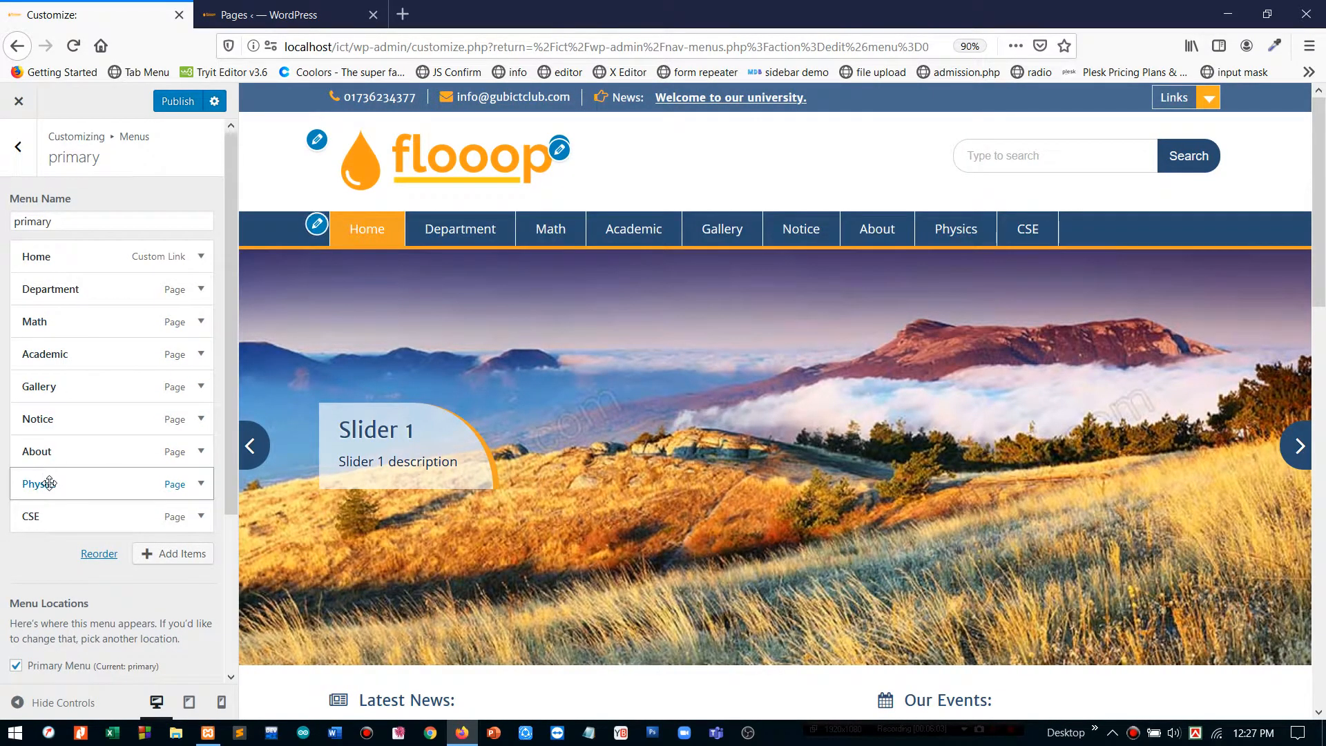
left_click_drag(41, 484, 47, 350)
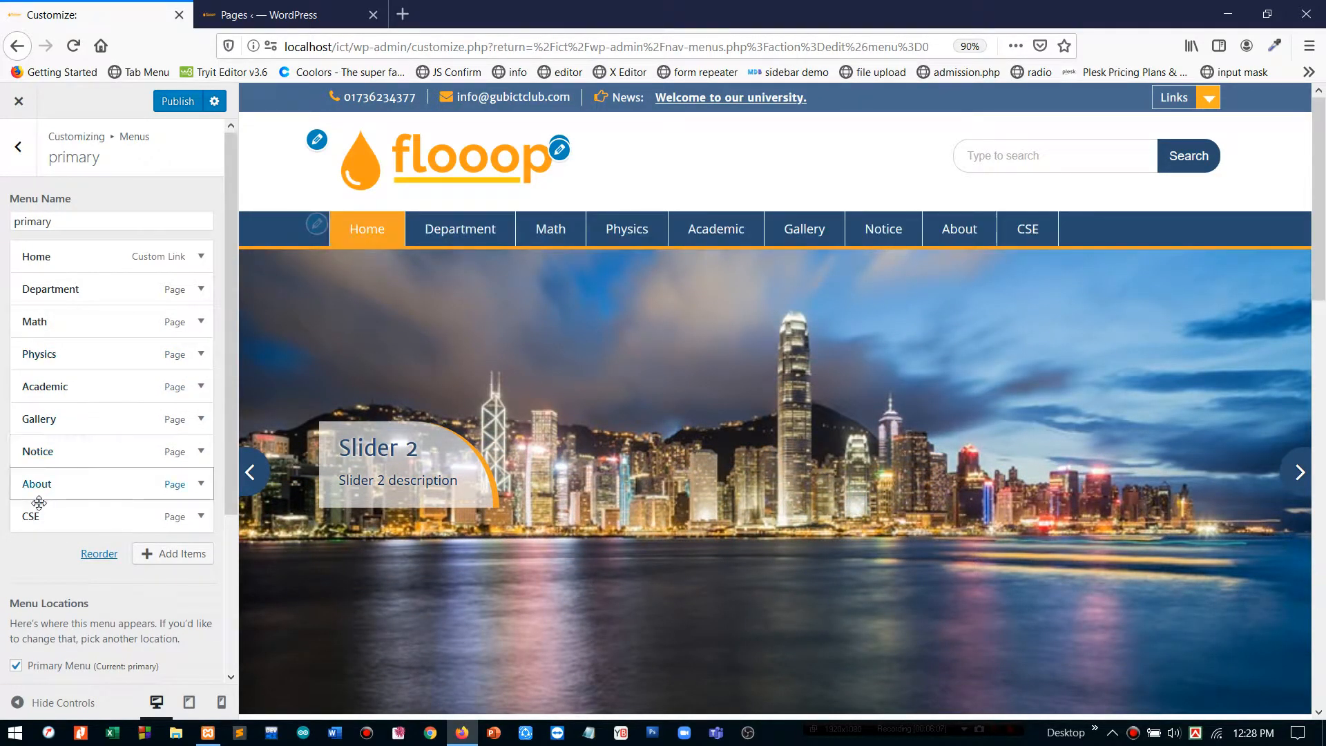
left_click_drag(39, 509, 32, 349)
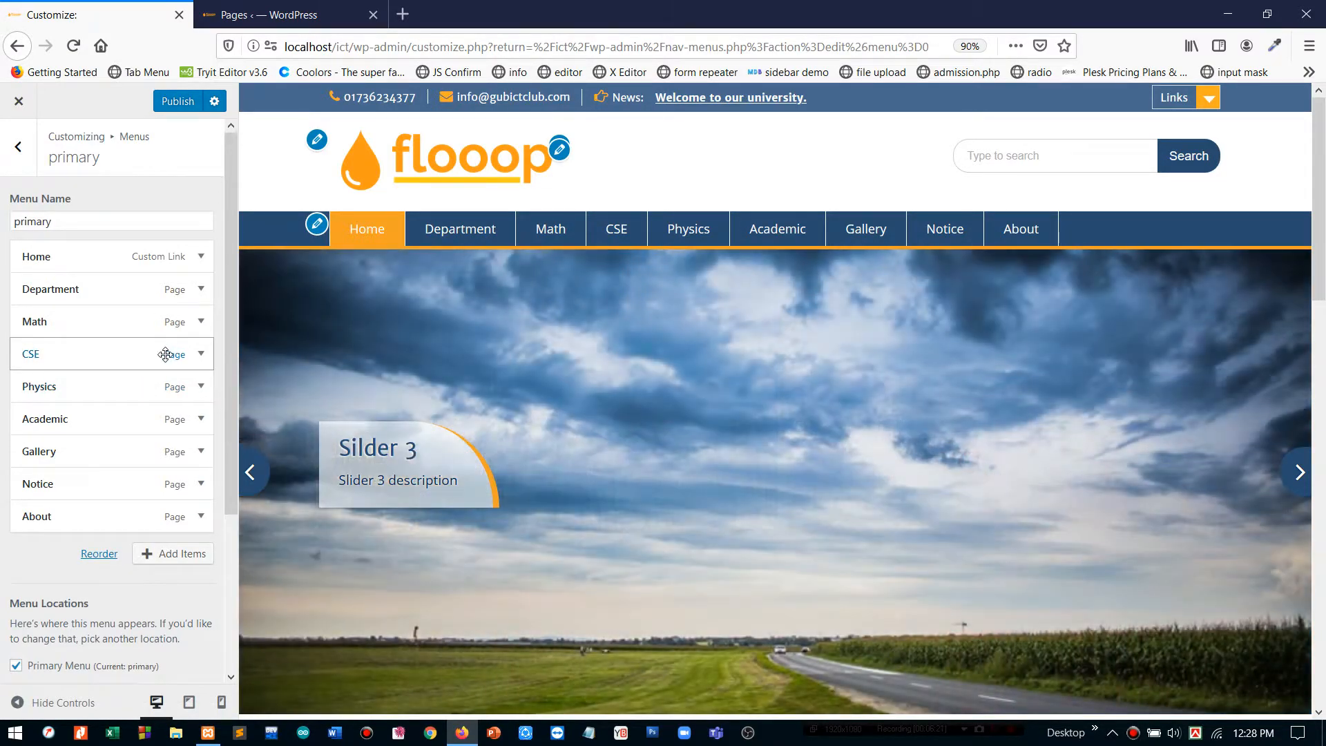
left_click_drag(47, 323, 39, 387)
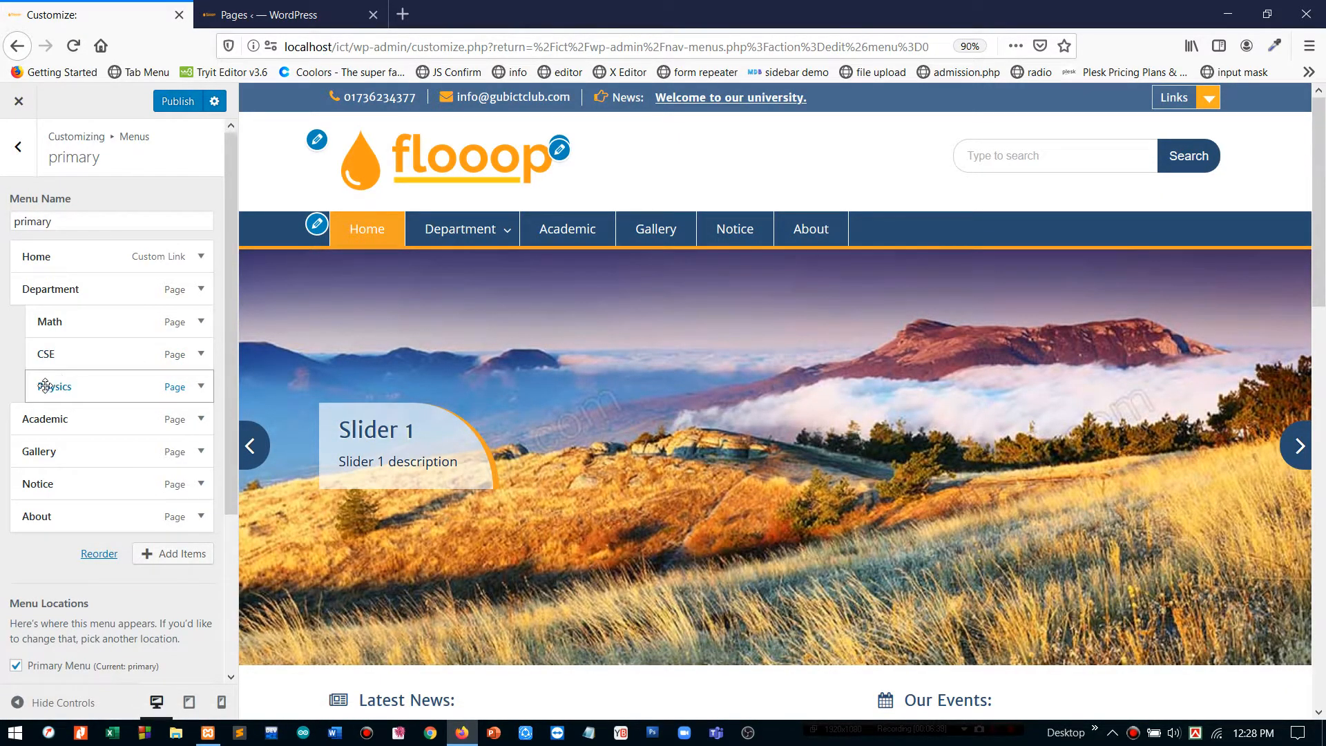
- Try nesting Physics under CSE, check the Department dropdown in the preview, and return Physics to the same level as CSE
left_click_drag(45, 385, 61, 385)
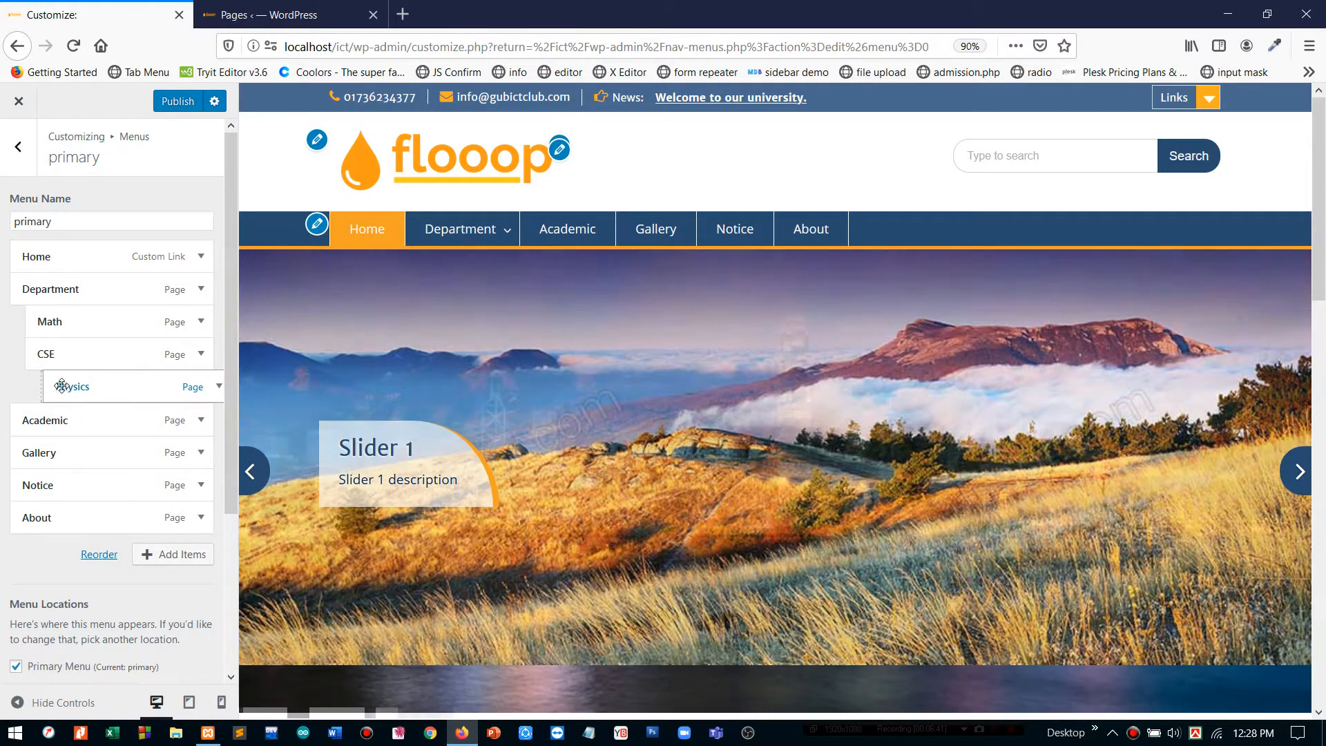
mouse_move(450, 247)
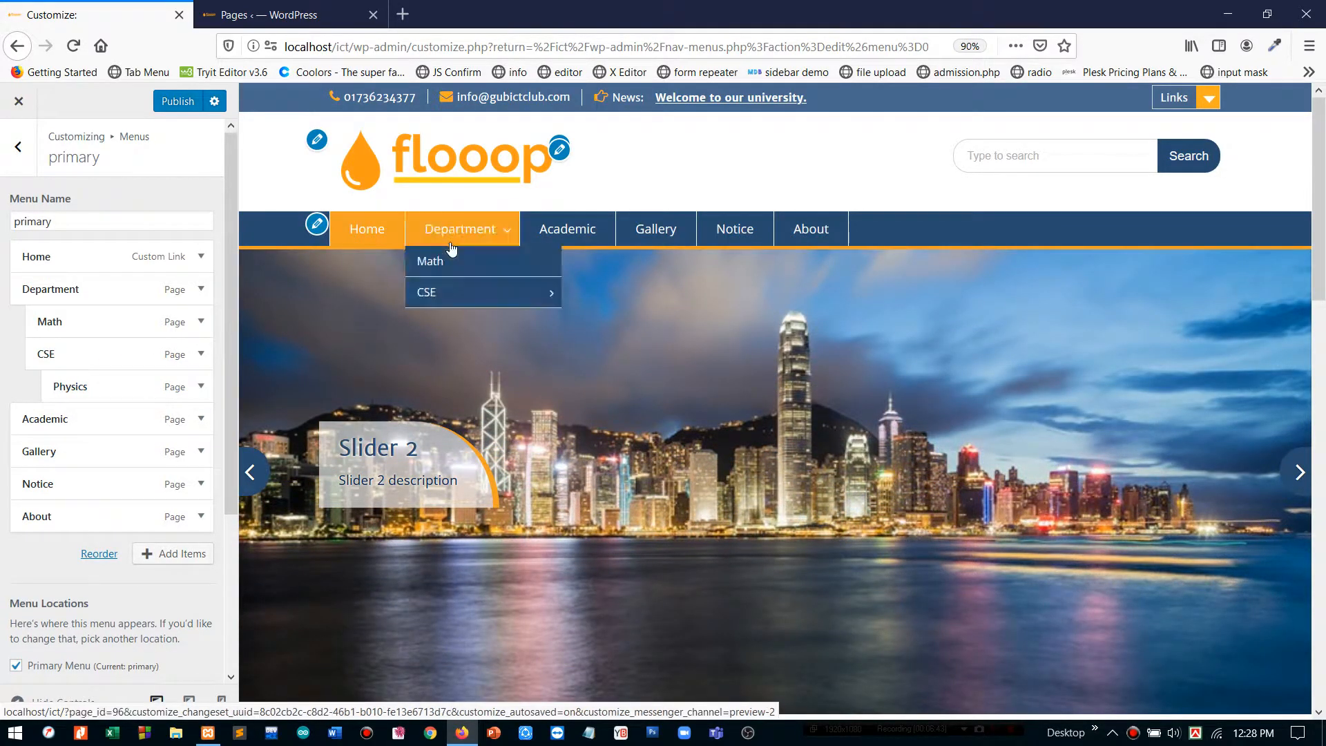
mouse_move(448, 291)
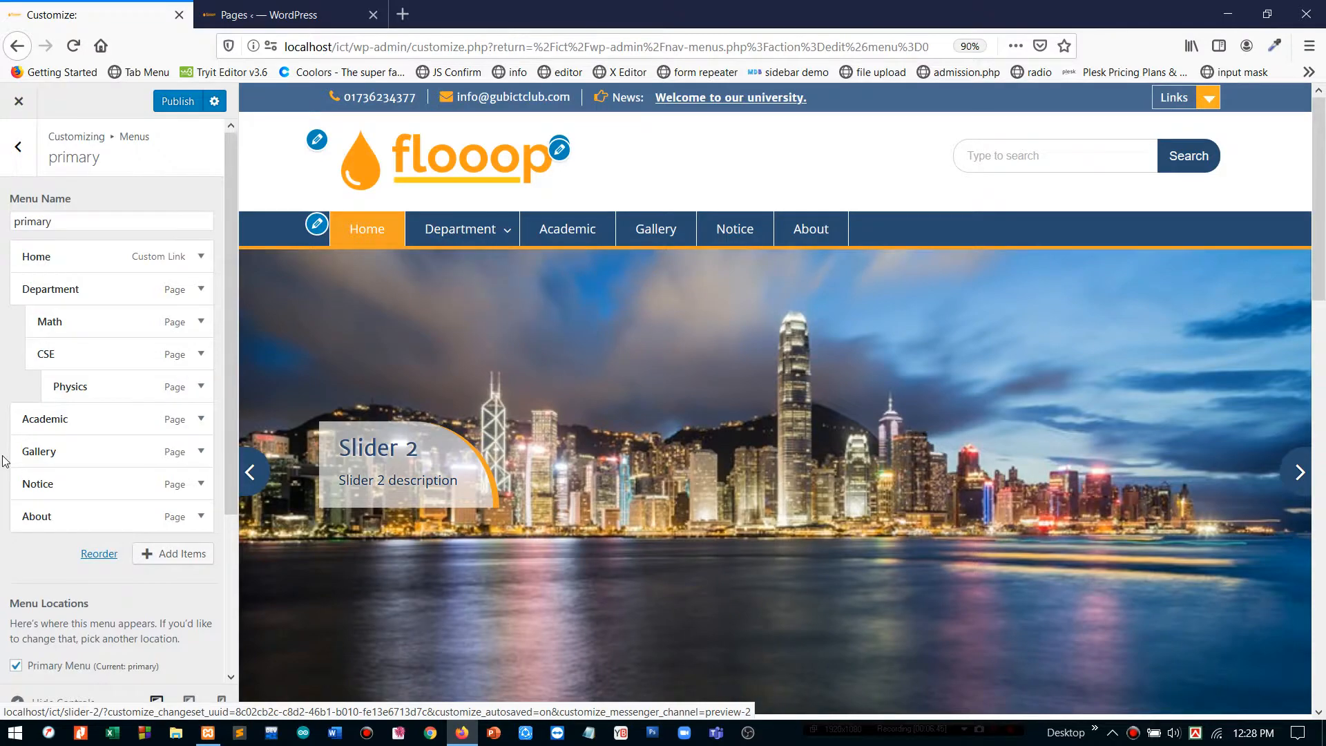
left_click_drag(63, 387, 53, 387)
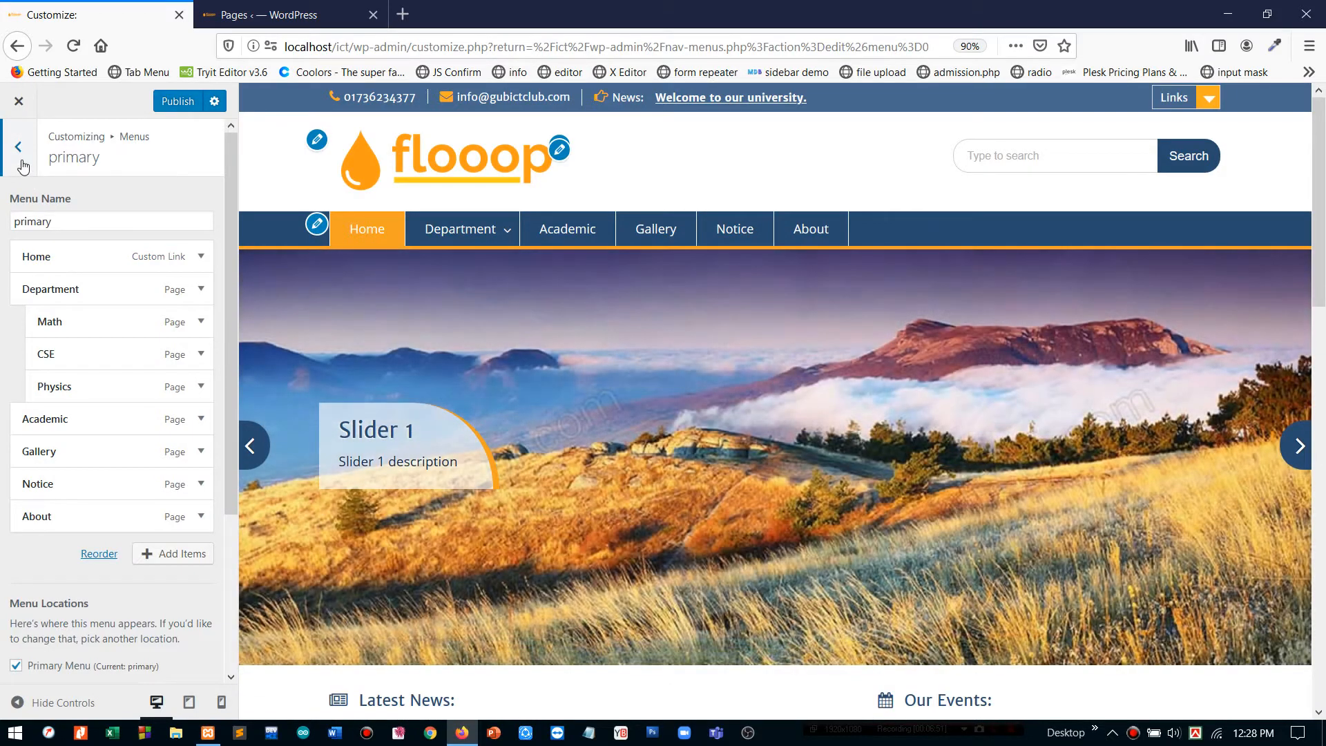
- Create a new menu named Quick Link and assign it to the Quick Links Menu location
left_click(23, 167)
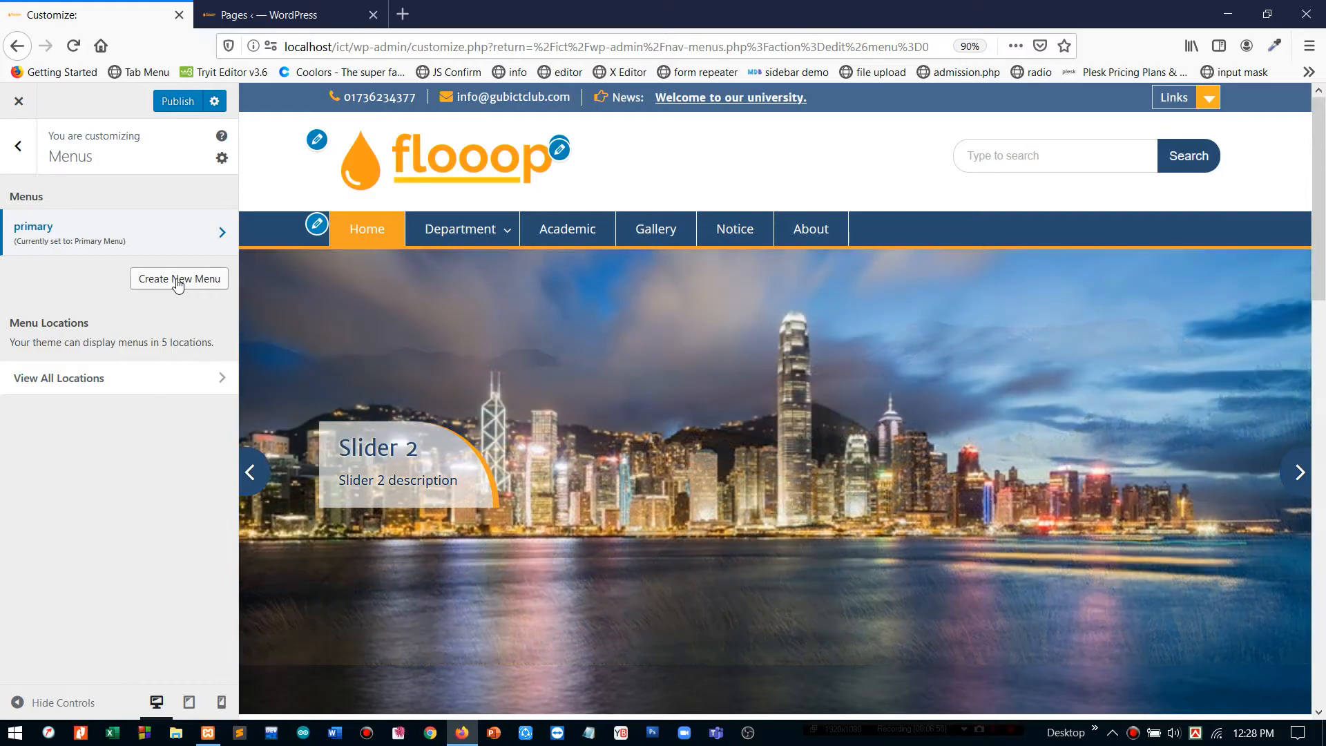
left_click(177, 283)
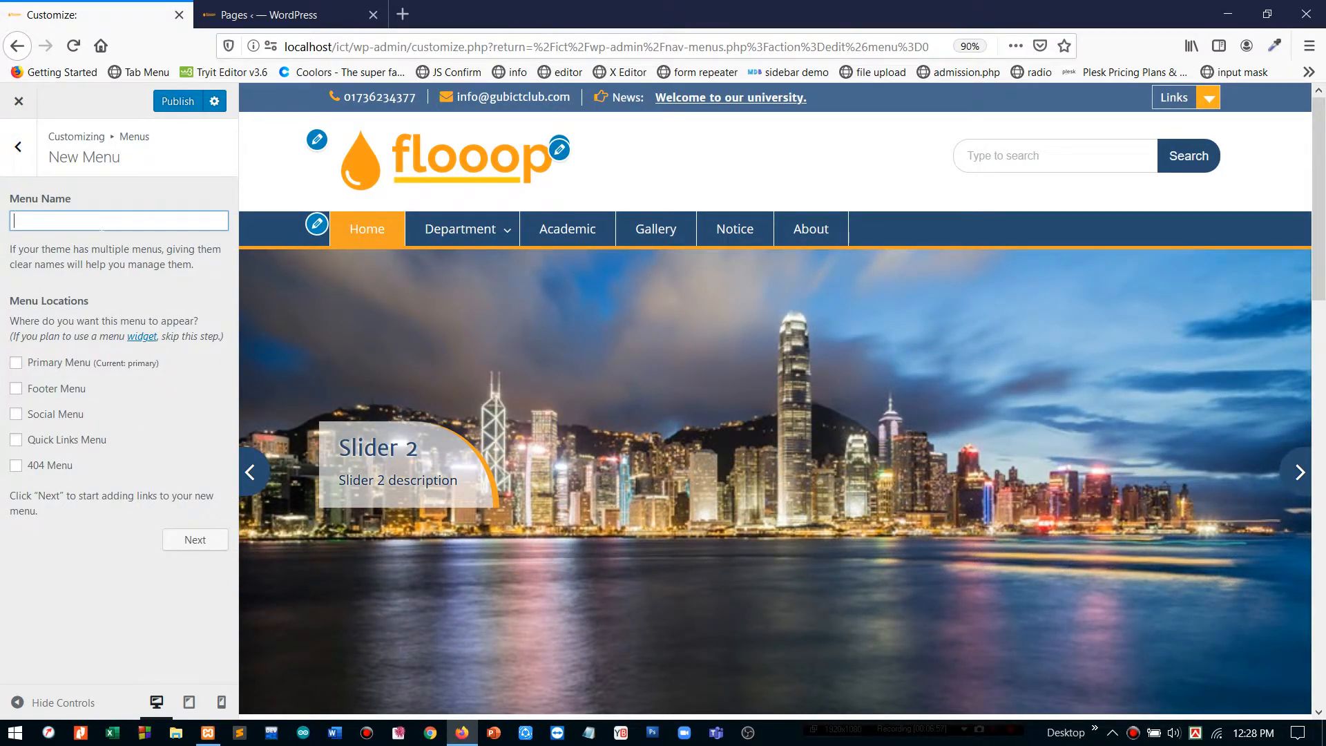
type("Q")
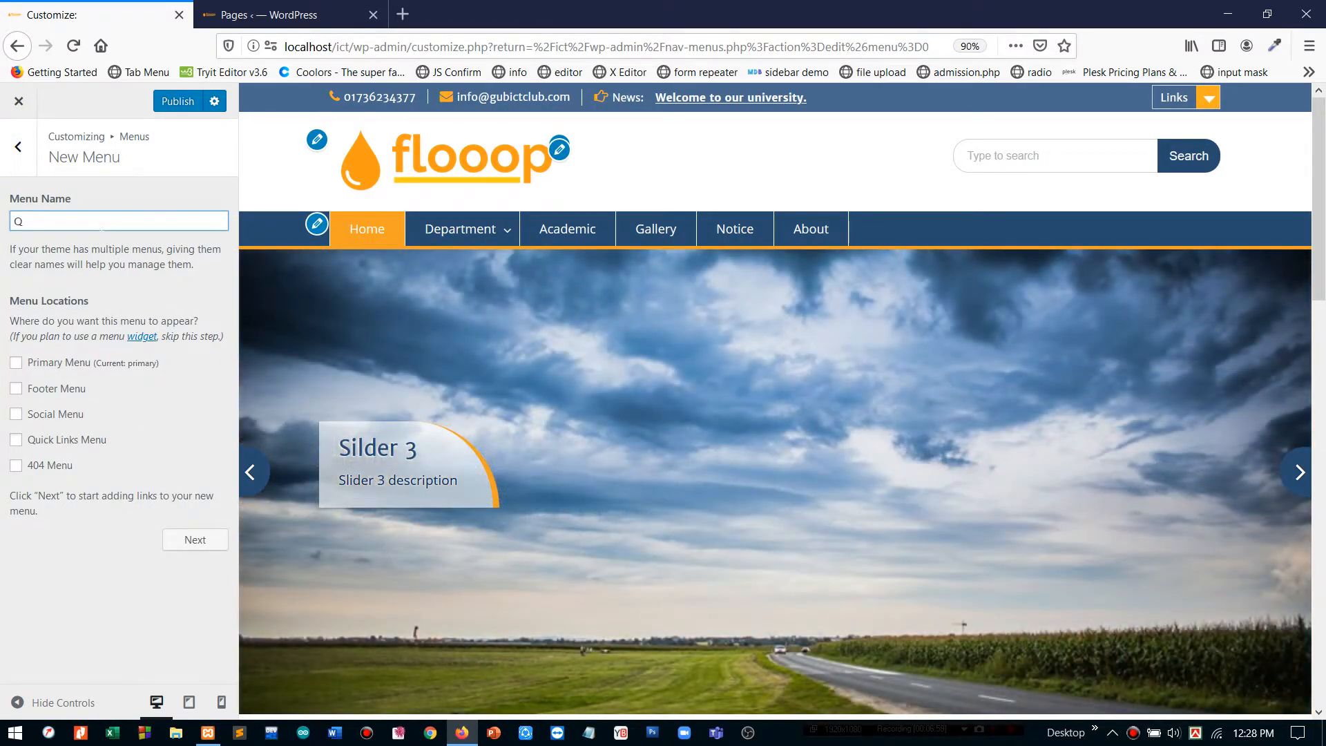
type("uick Link")
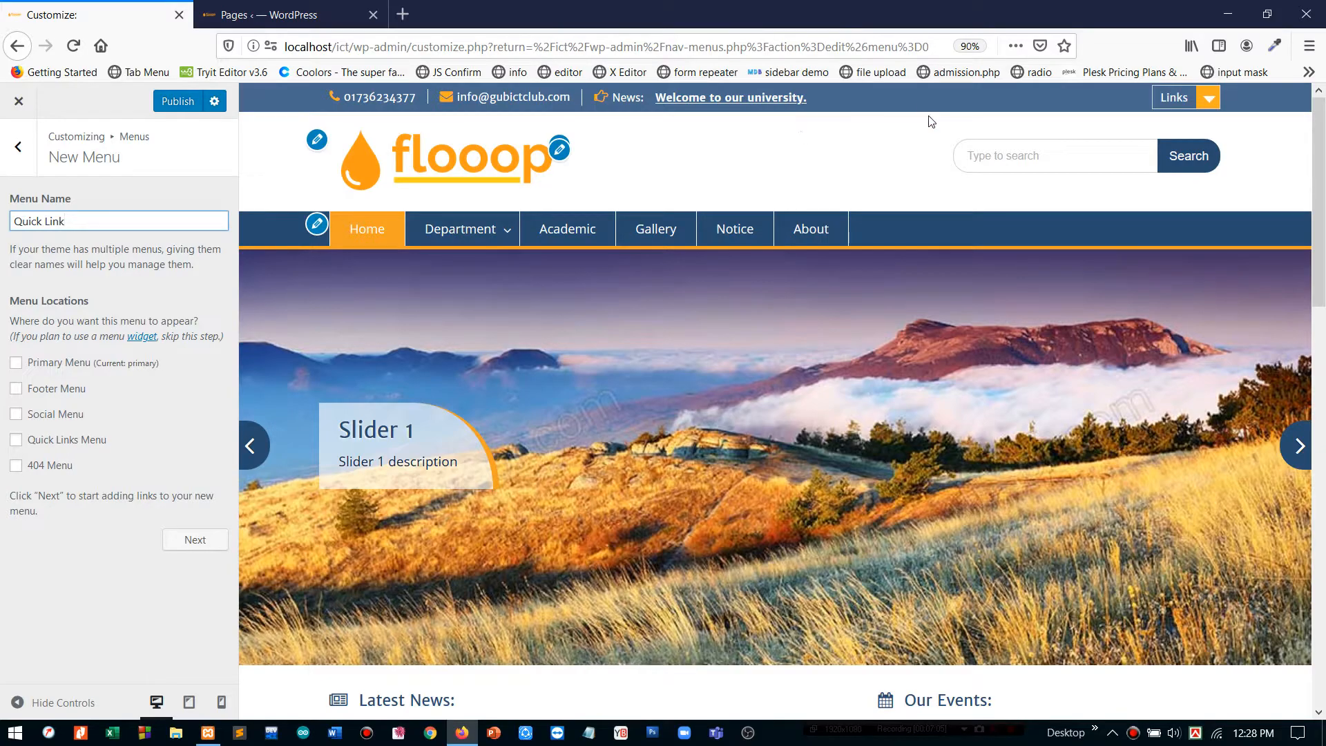
left_click(1207, 98)
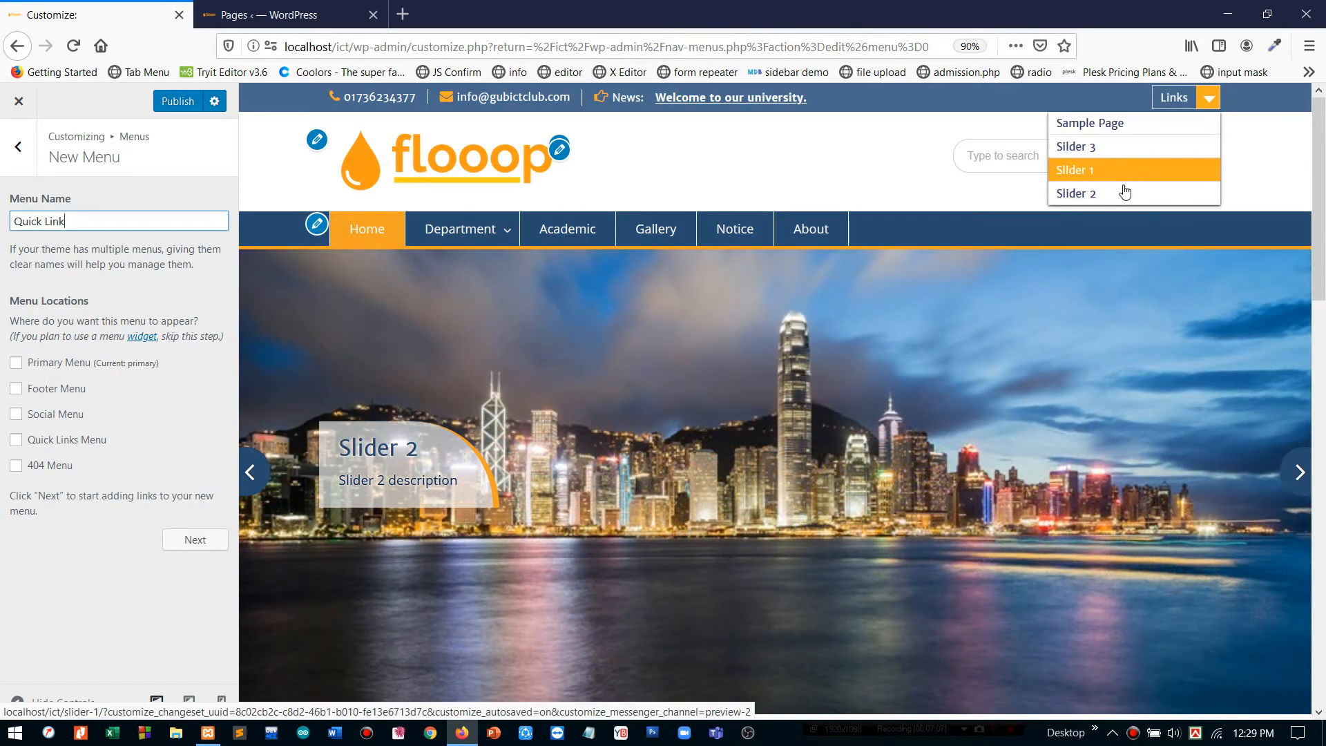
left_click(438, 318)
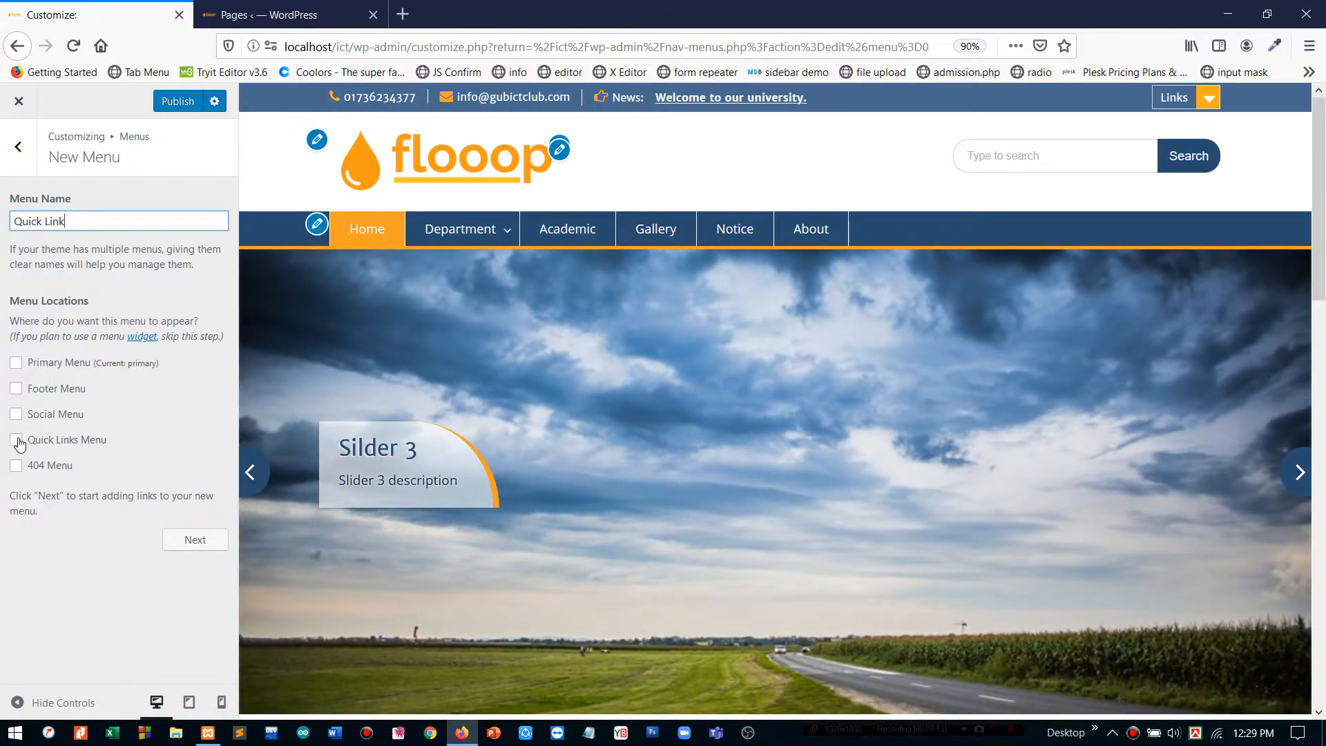
left_click(16, 440)
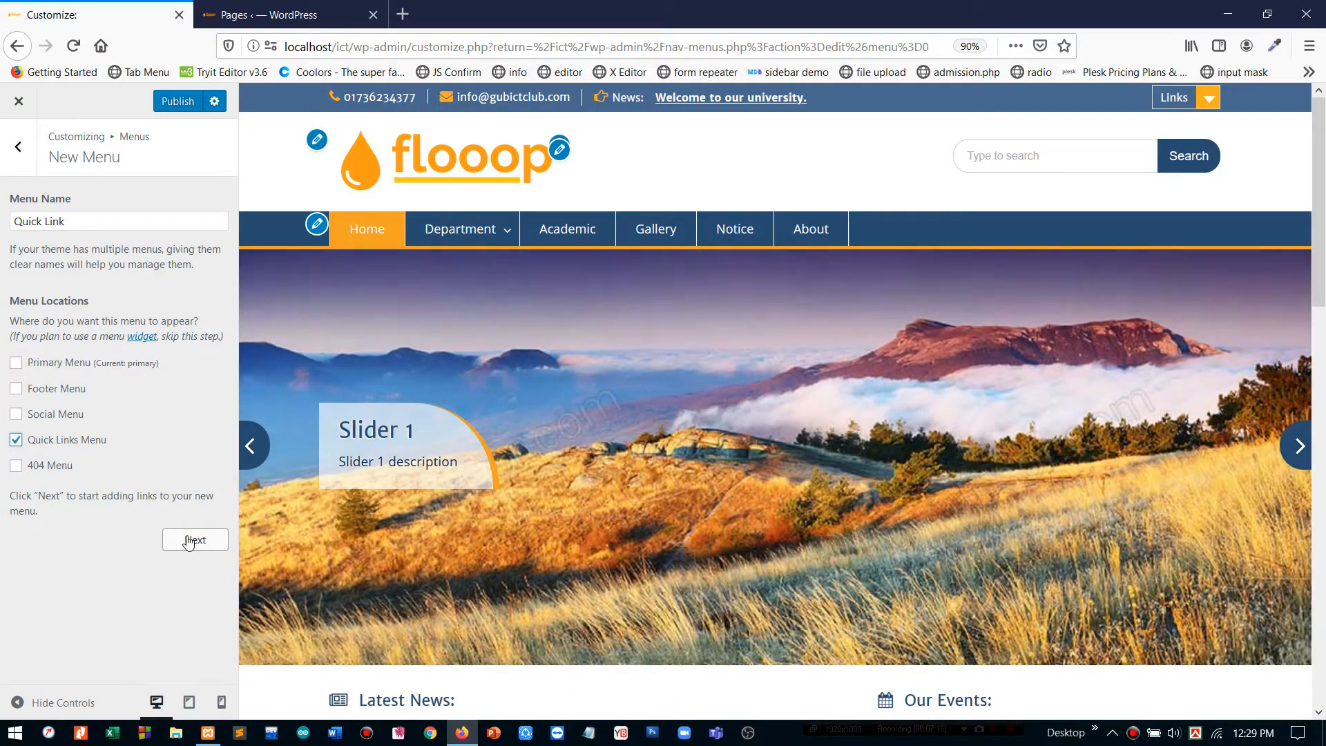
left_click(191, 540)
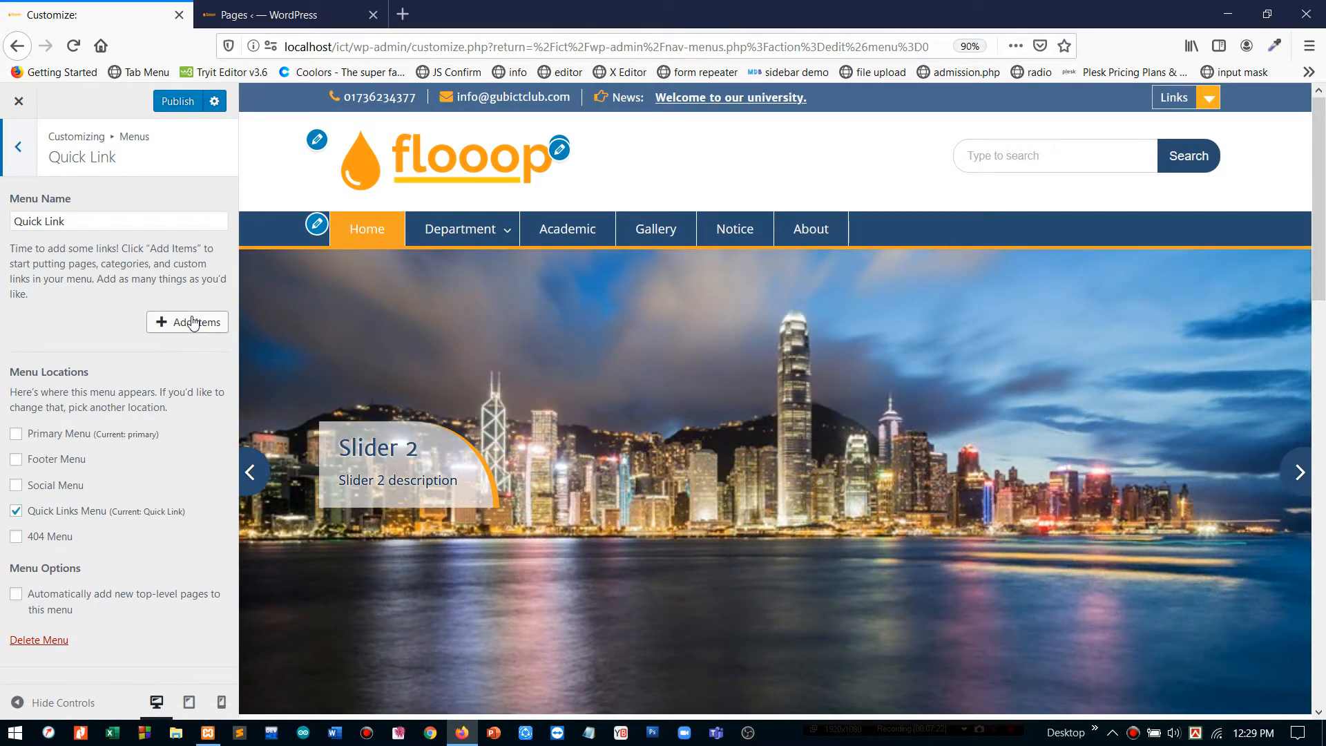
- Add the Physics, Math and About pages to the Quick Link menu and check the Links dropdown in the preview
left_click(194, 322)
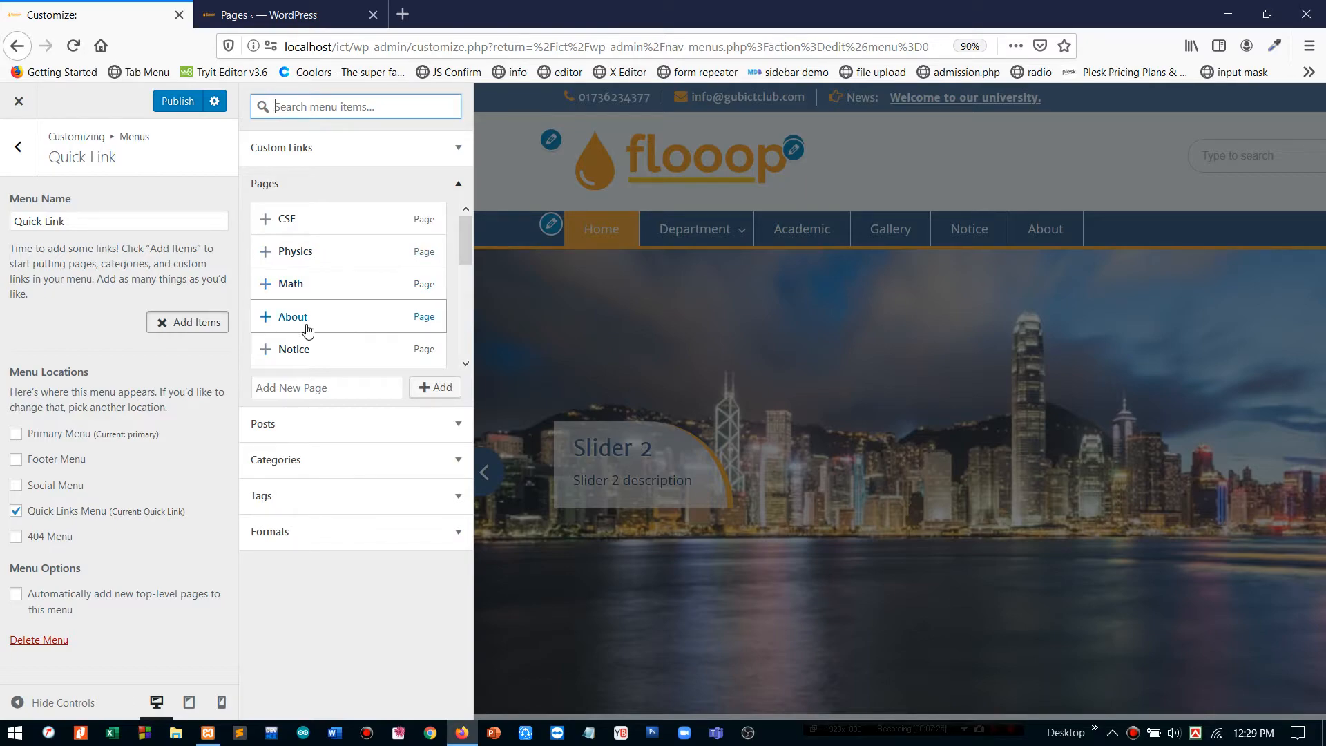
left_click(330, 263)
left_click(299, 284)
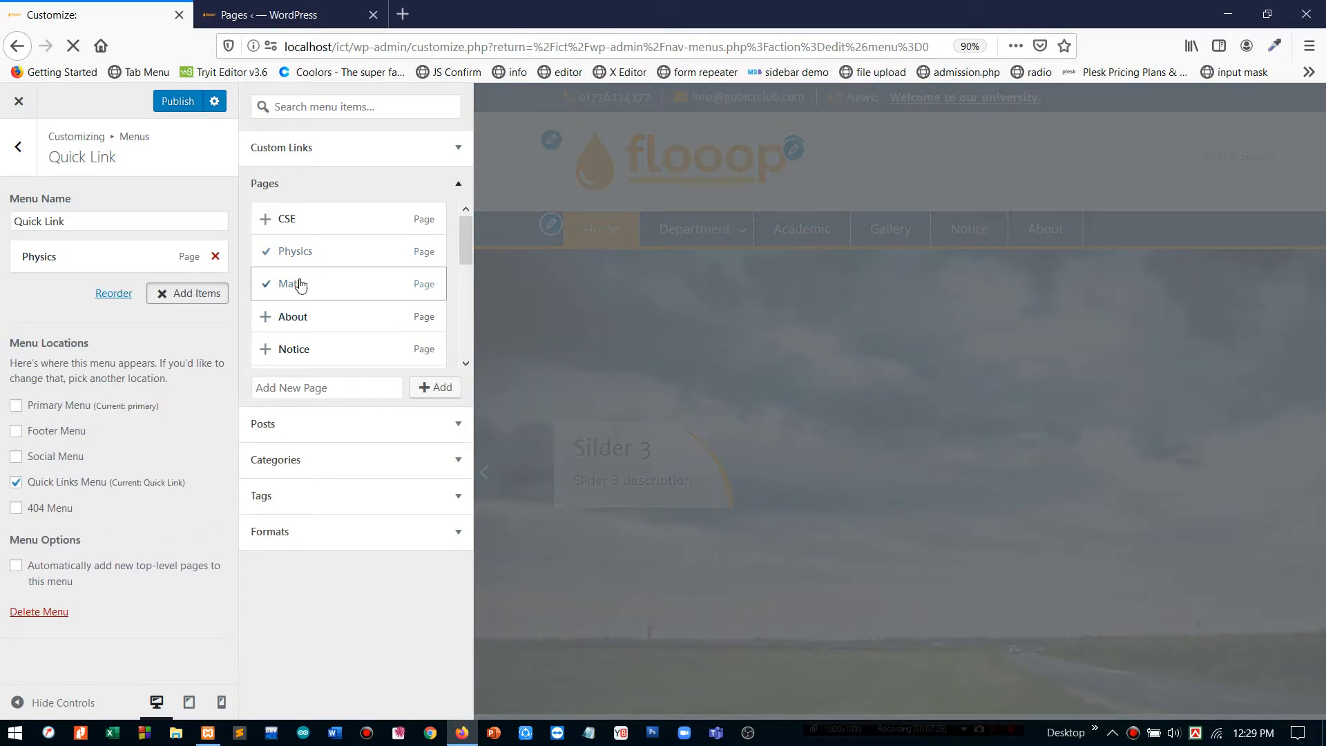
left_click(299, 317)
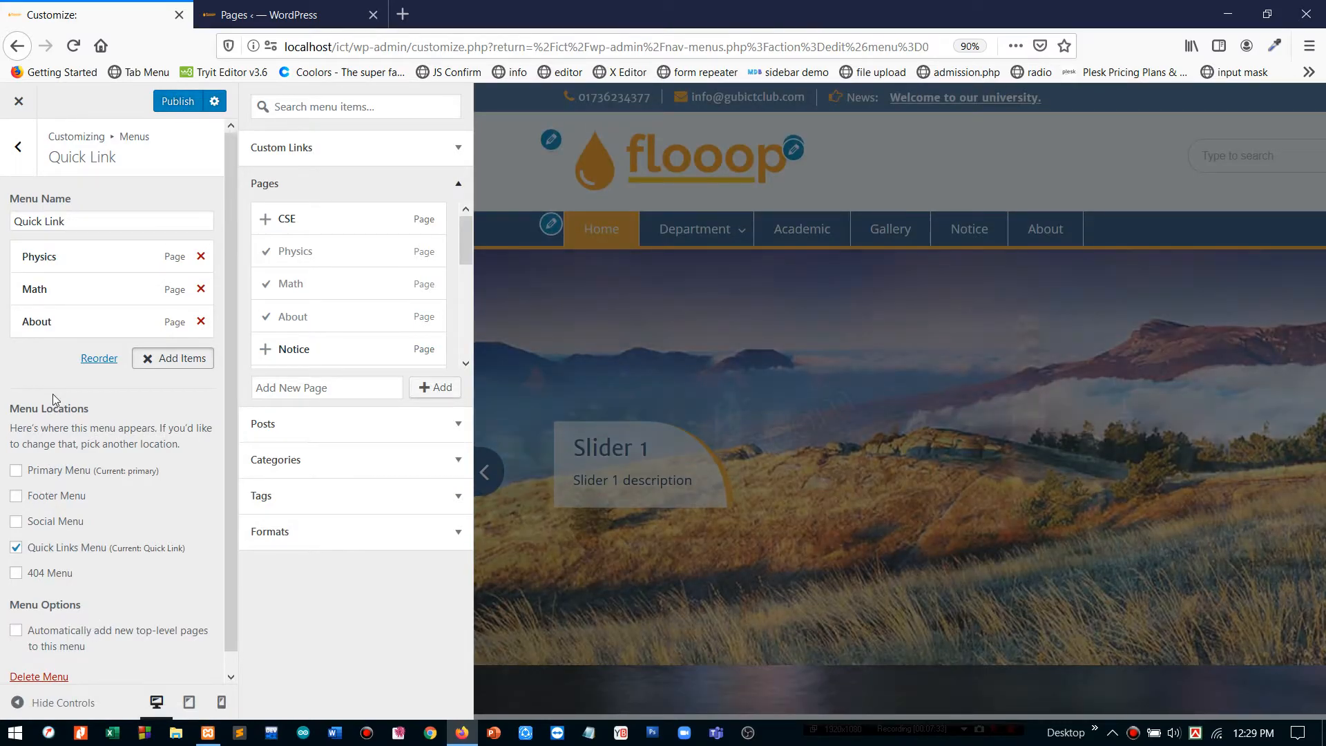
left_click(47, 364)
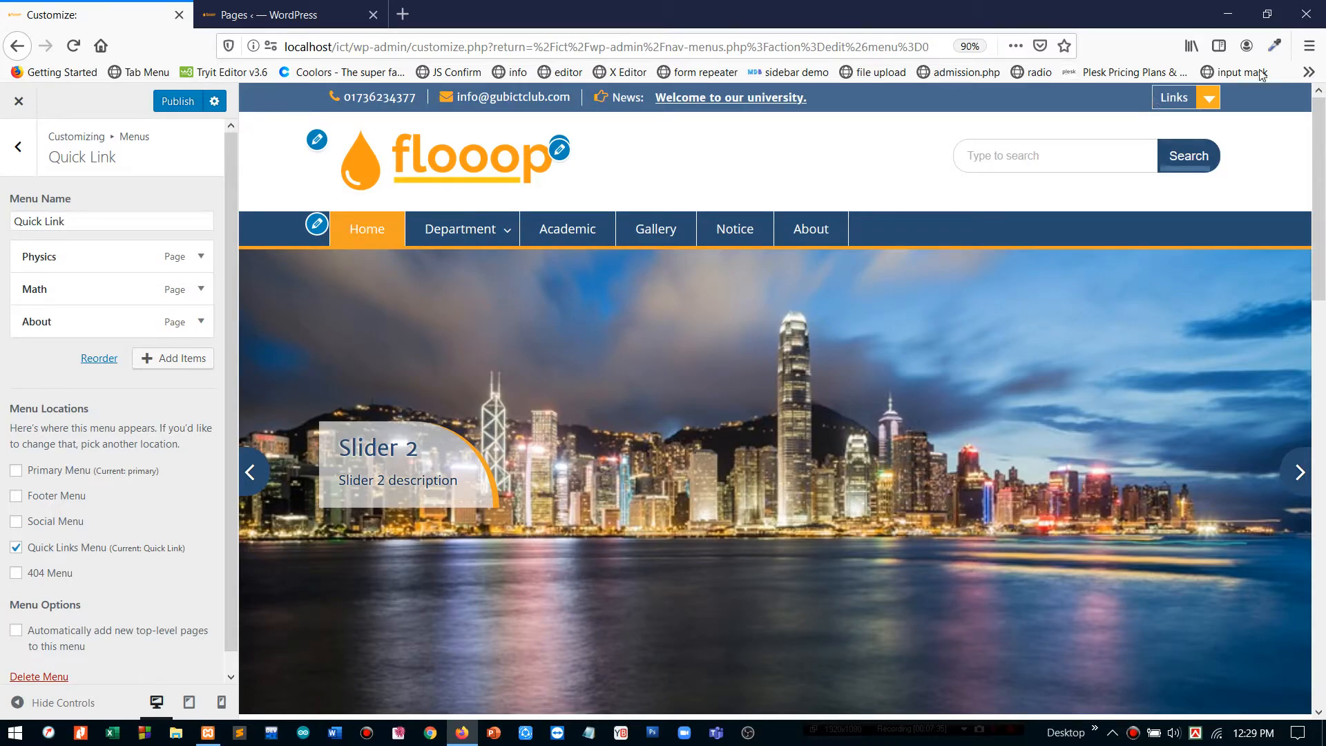
left_click(1178, 100)
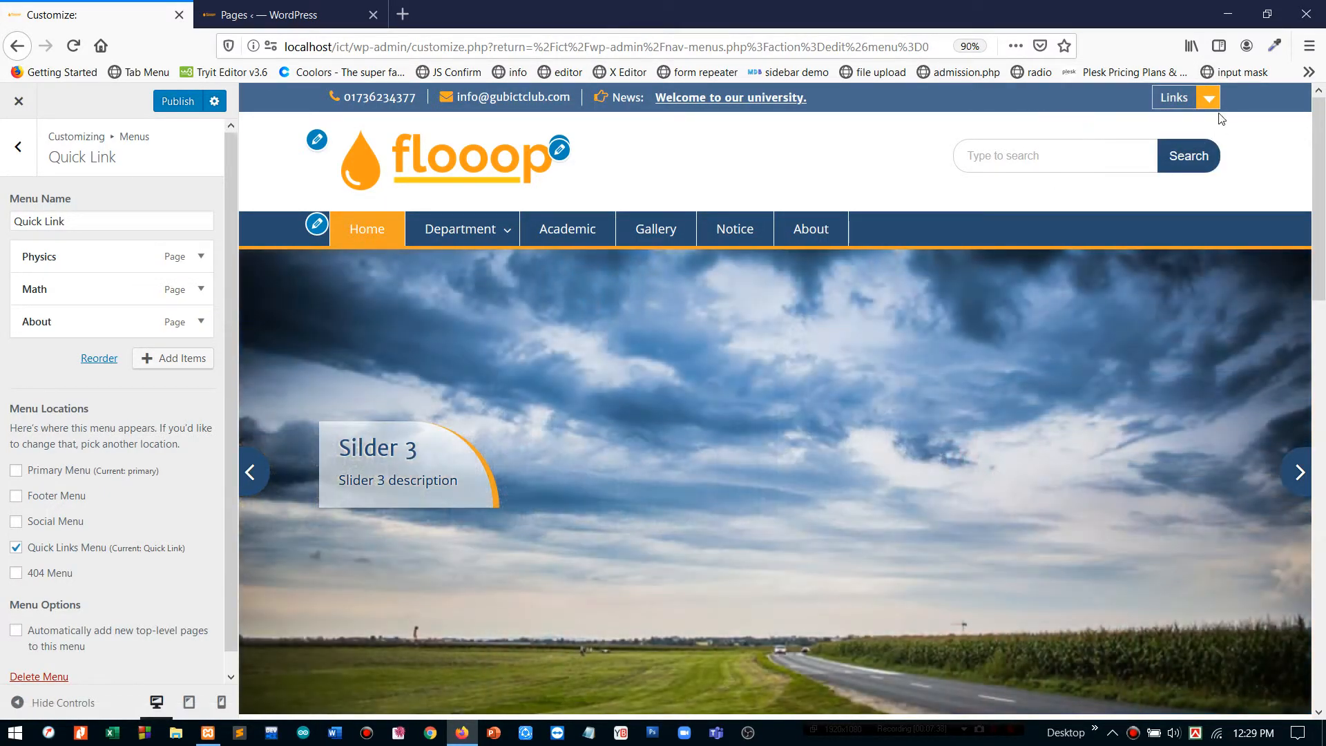
left_click(1186, 103)
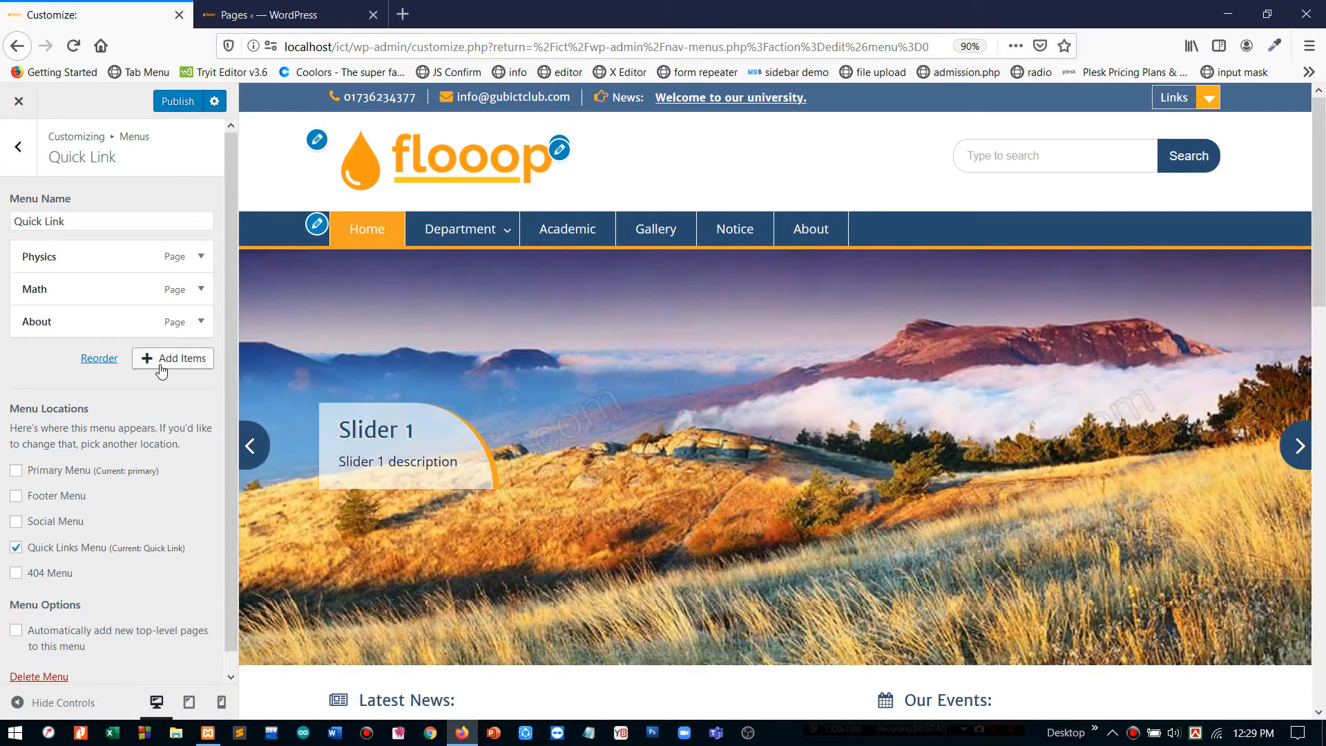
left_click(162, 369)
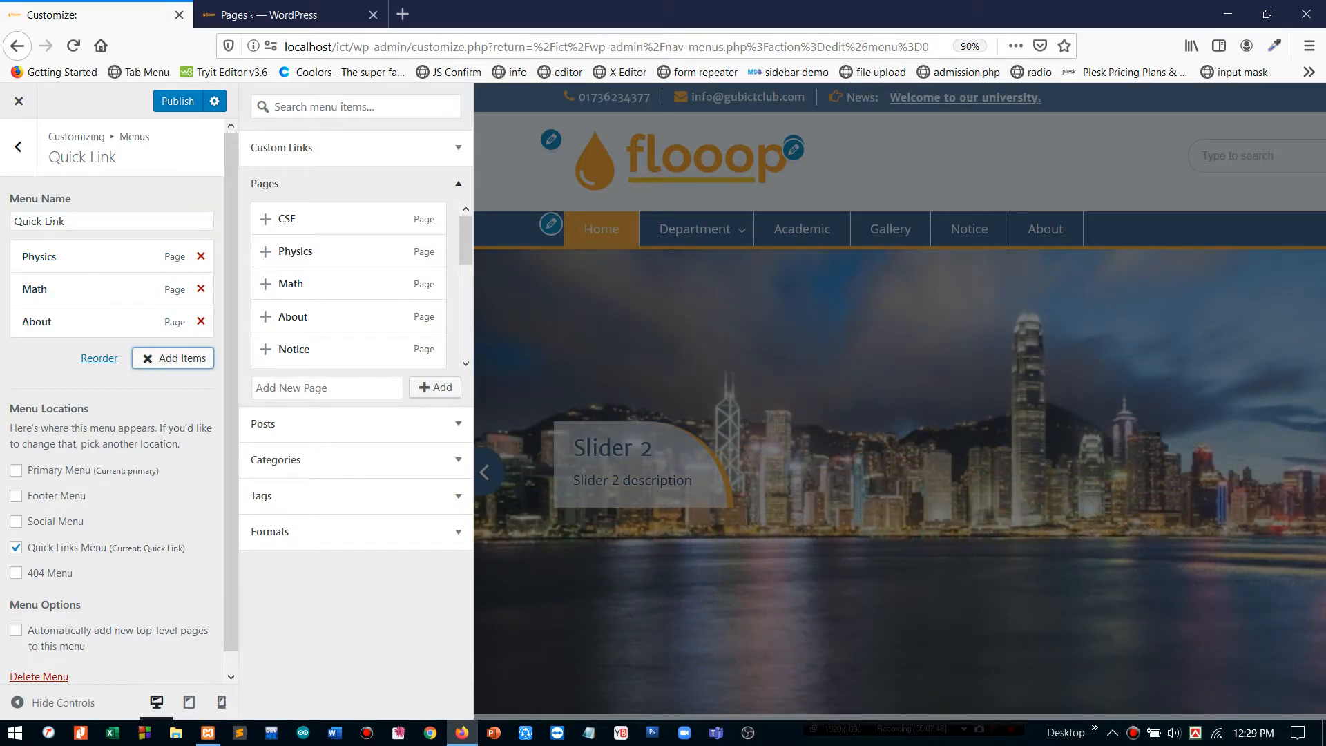
left_click(18, 146)
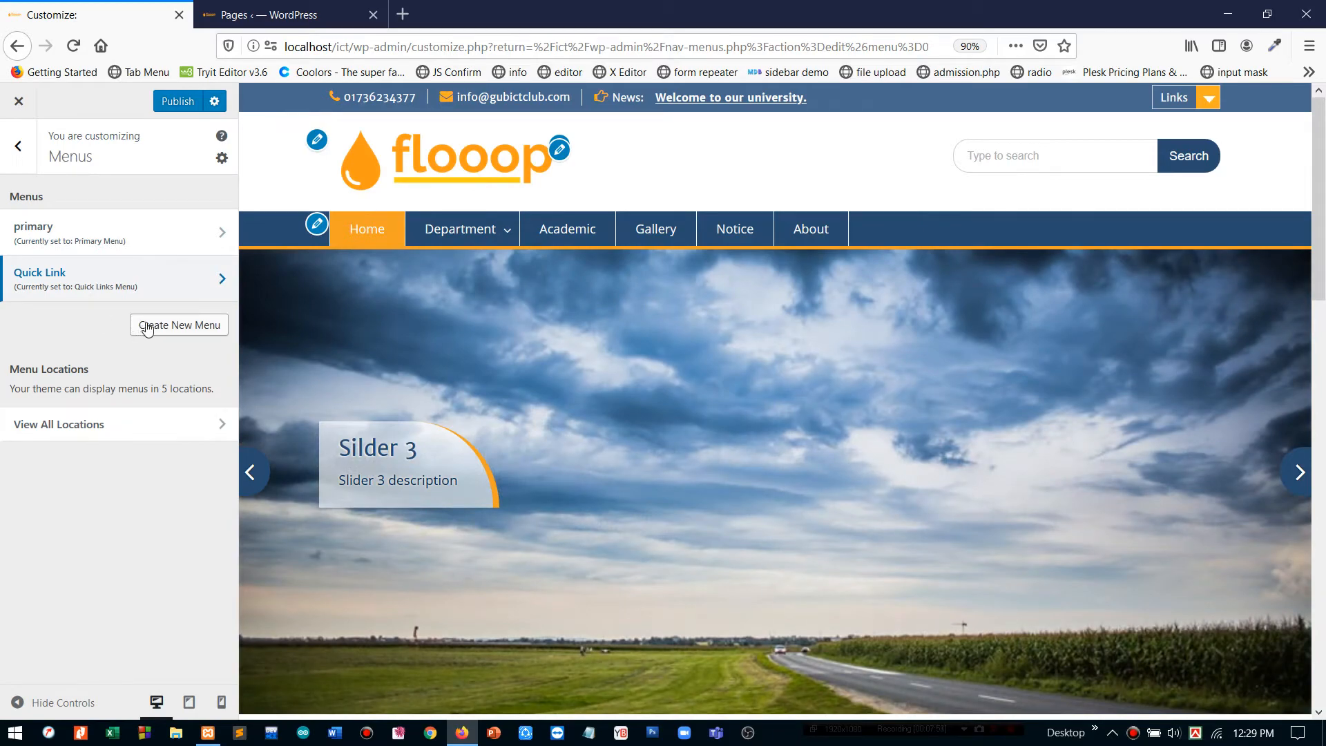
left_click(179, 325)
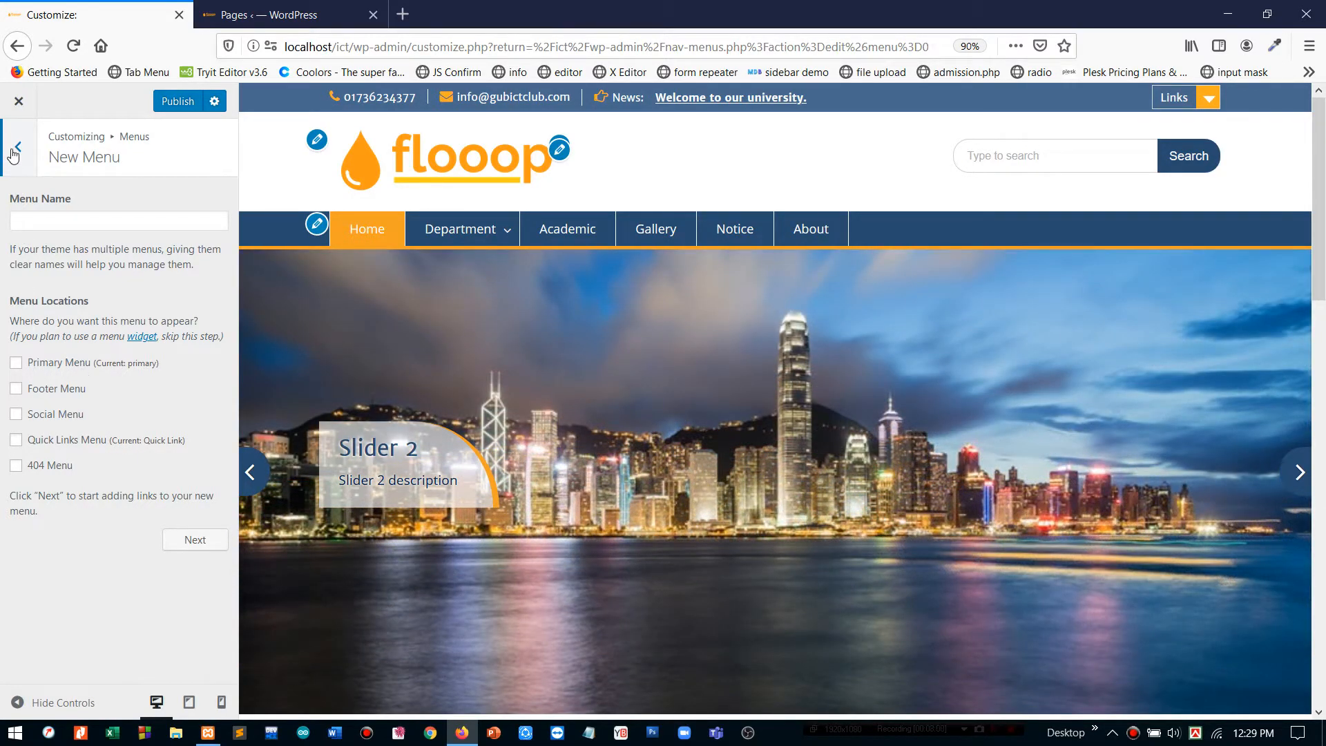
left_click(11, 153)
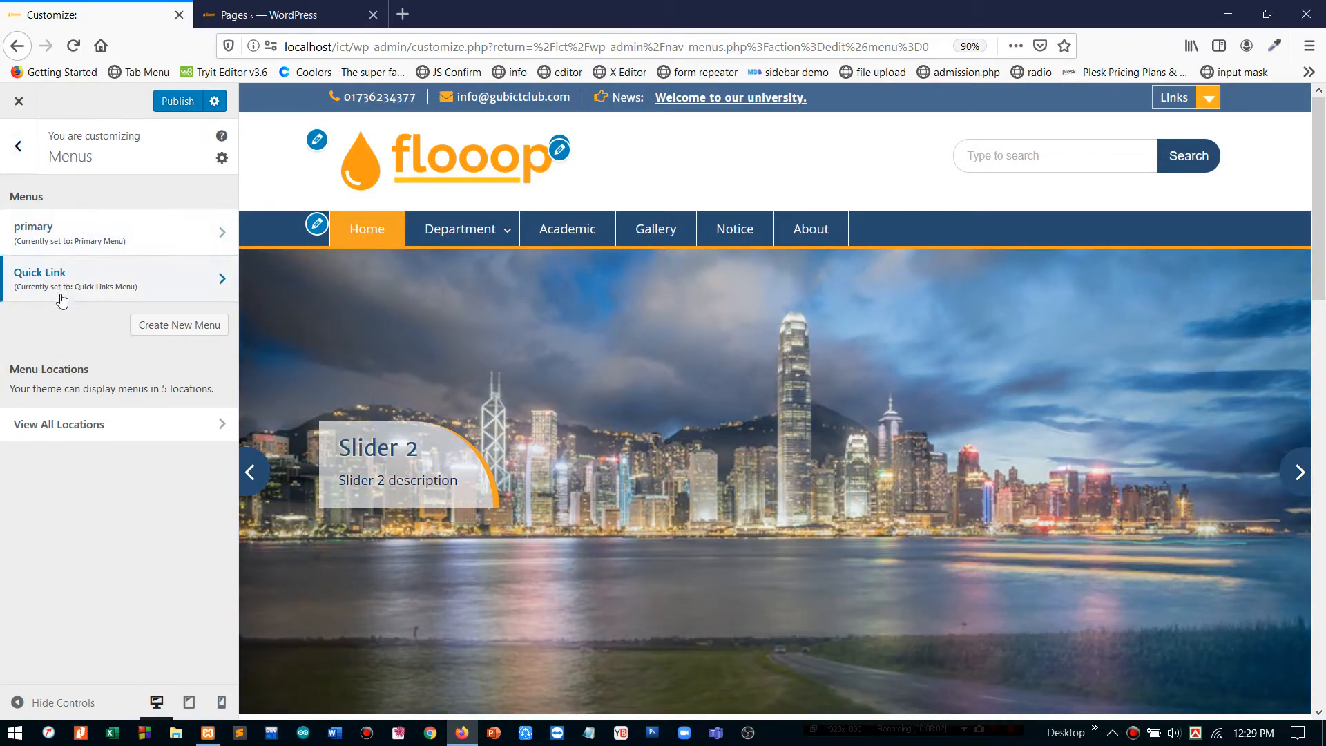
left_click(62, 298)
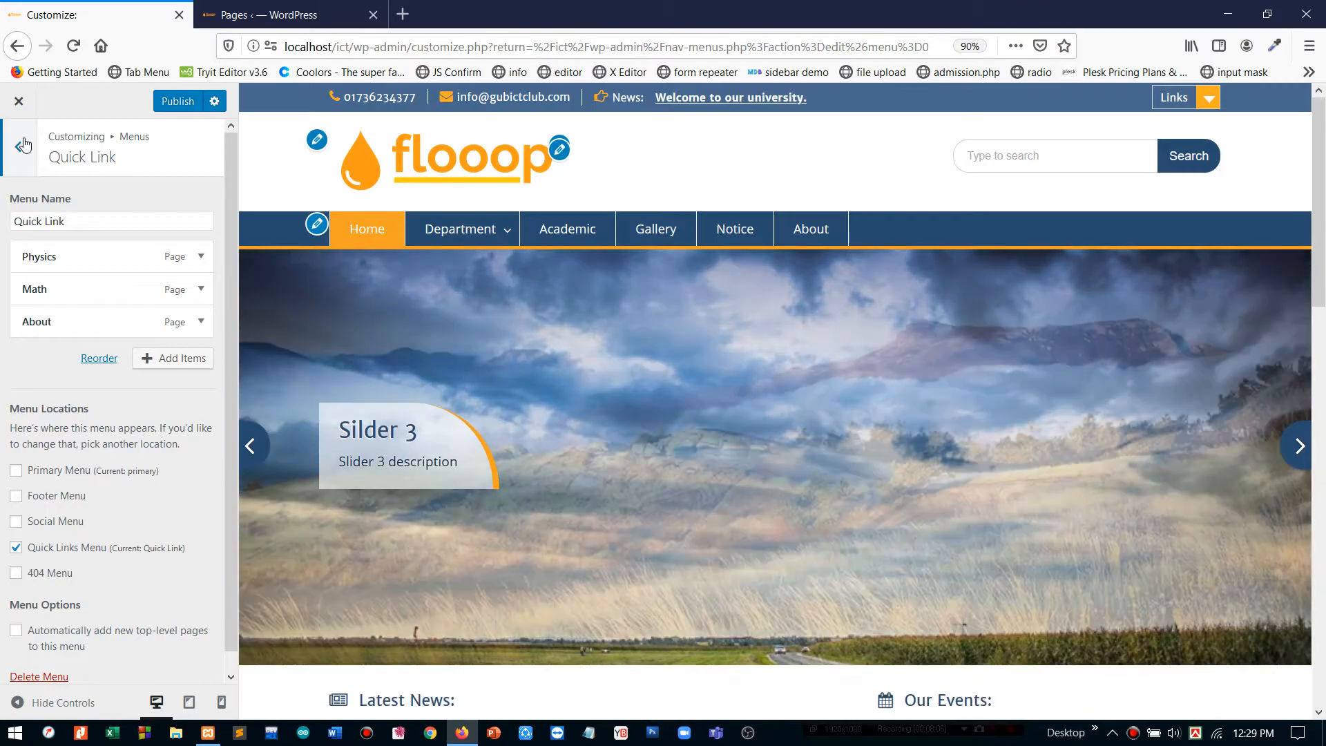
left_click(21, 145)
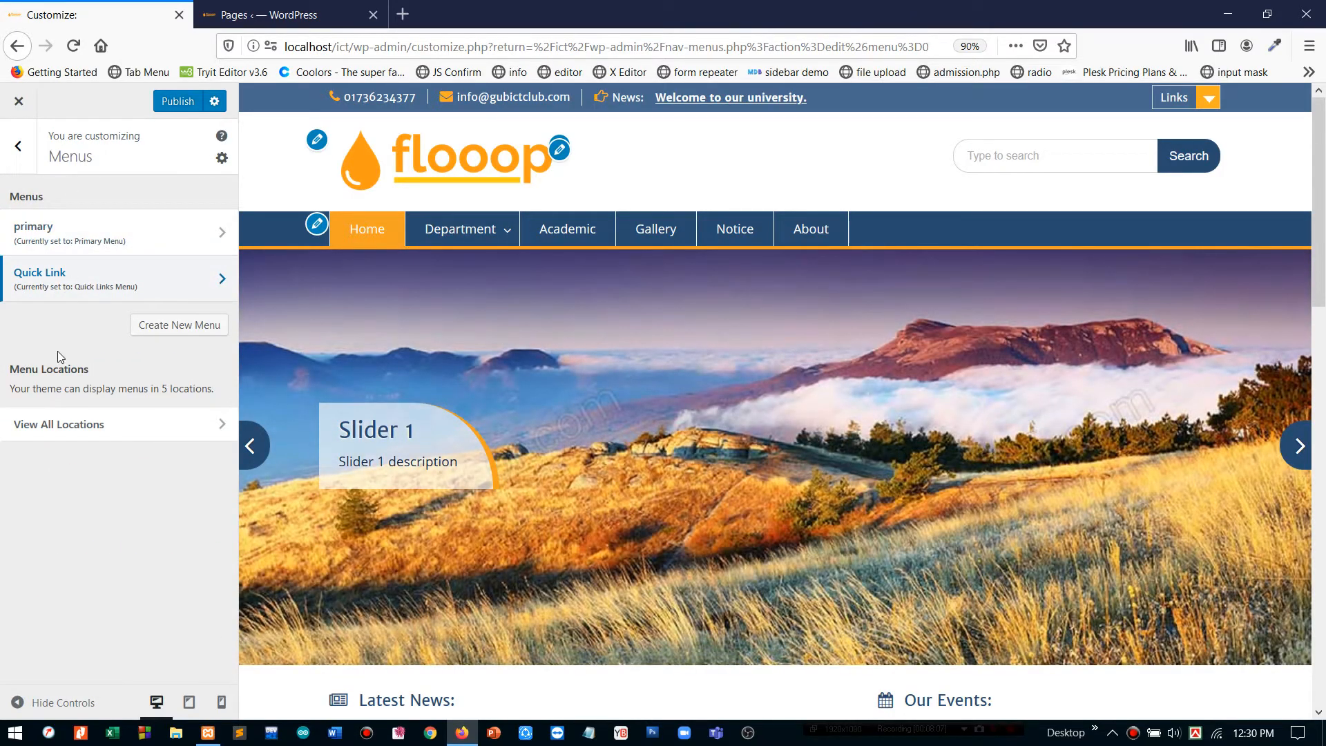
- Review which menu is assigned to each theme location, and the primary menu's items and location settings
left_click(111, 421)
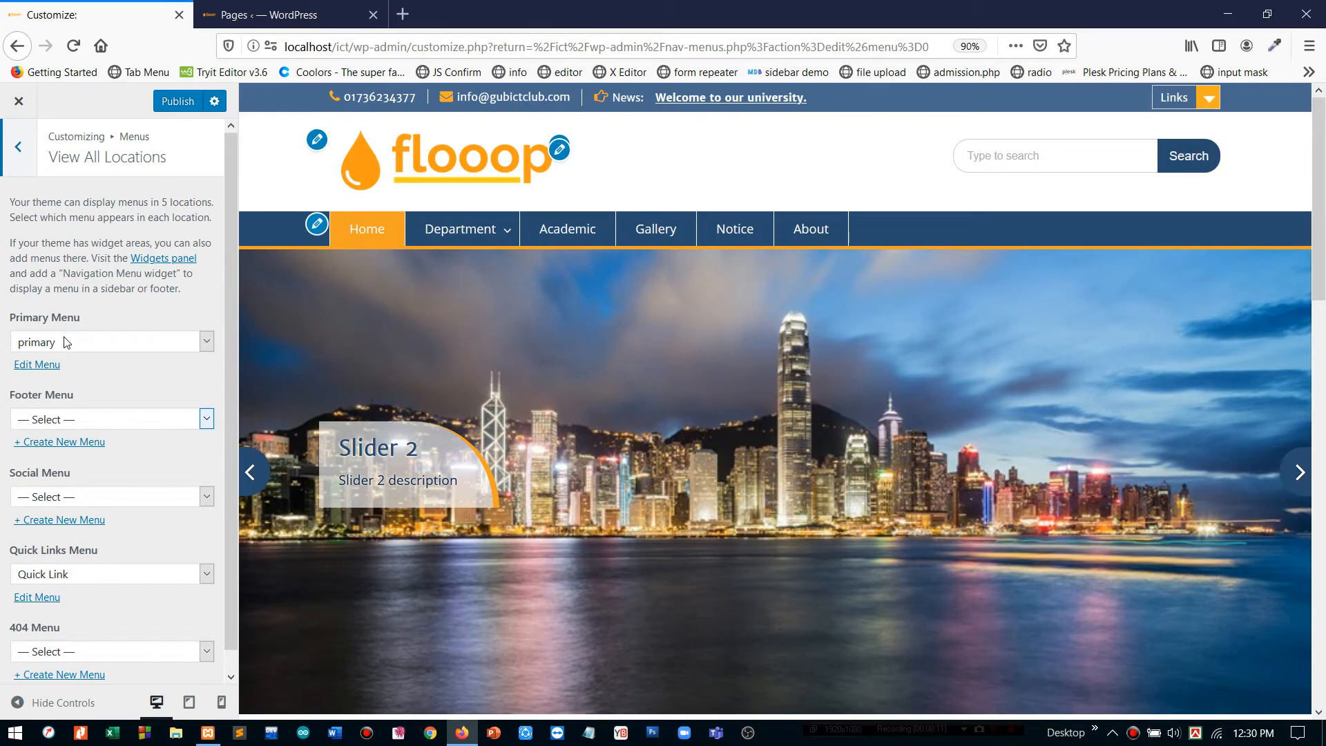
left_click(66, 342)
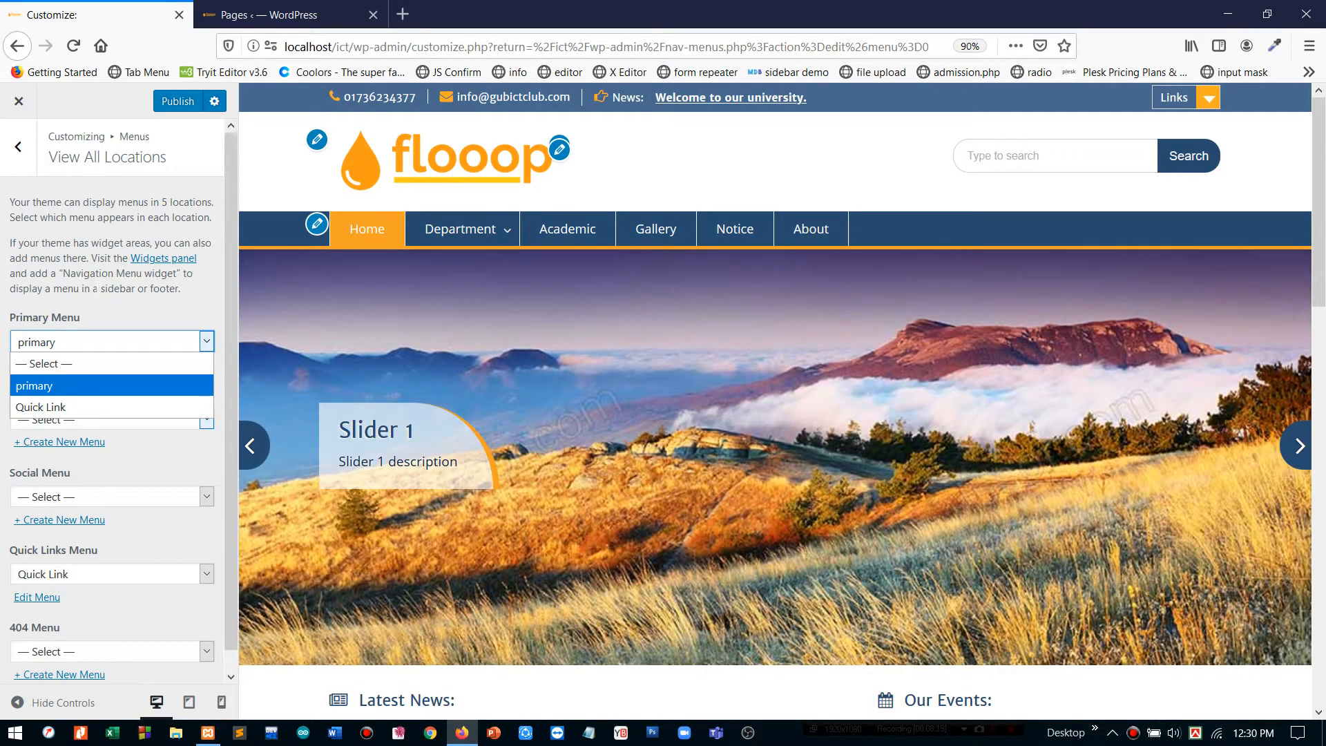
left_click(96, 387)
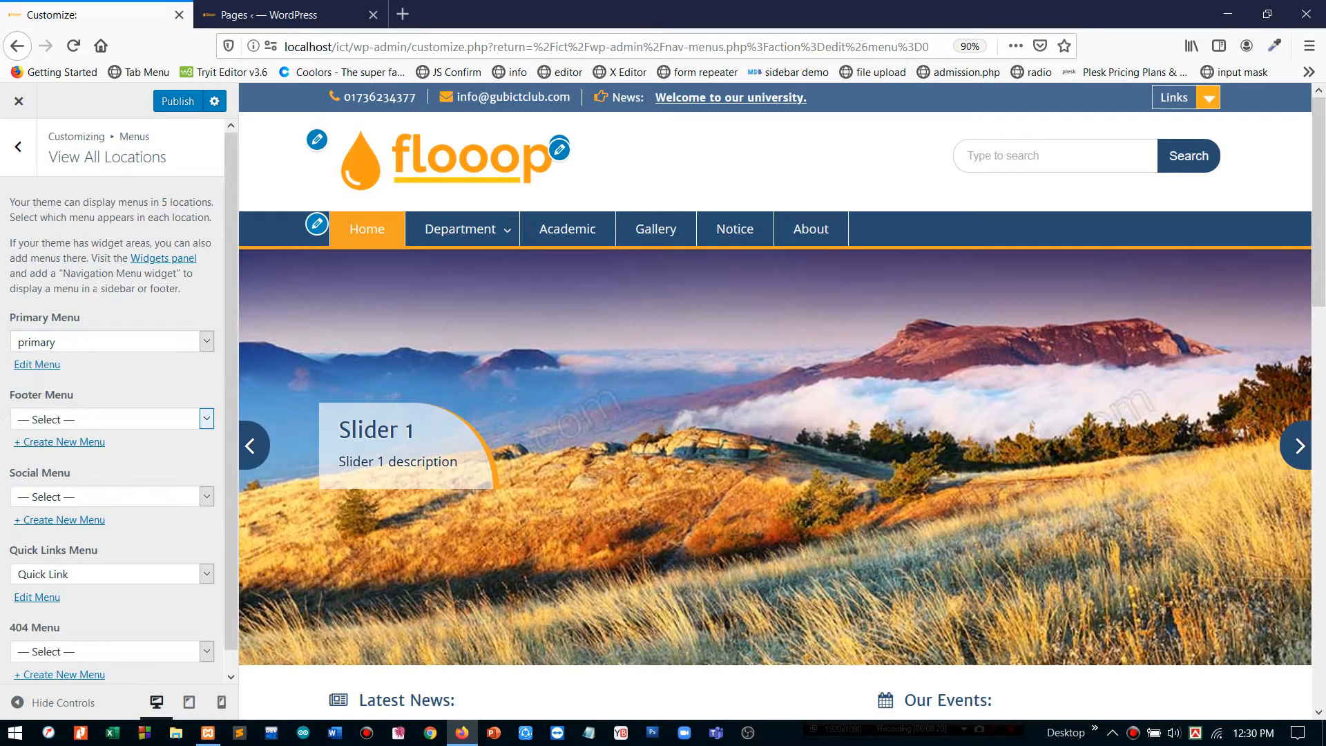
left_click(10, 138)
left_click(63, 229)
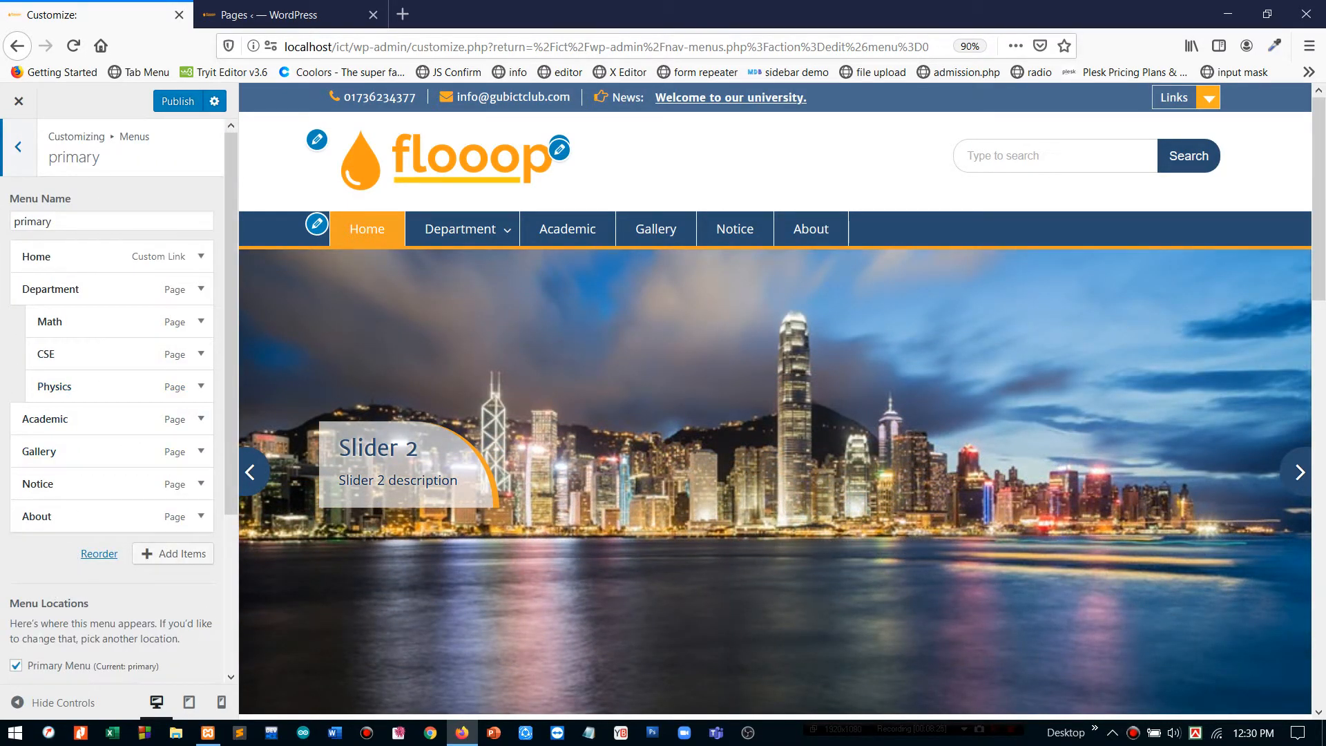
scroll(42, 642, "down", 3)
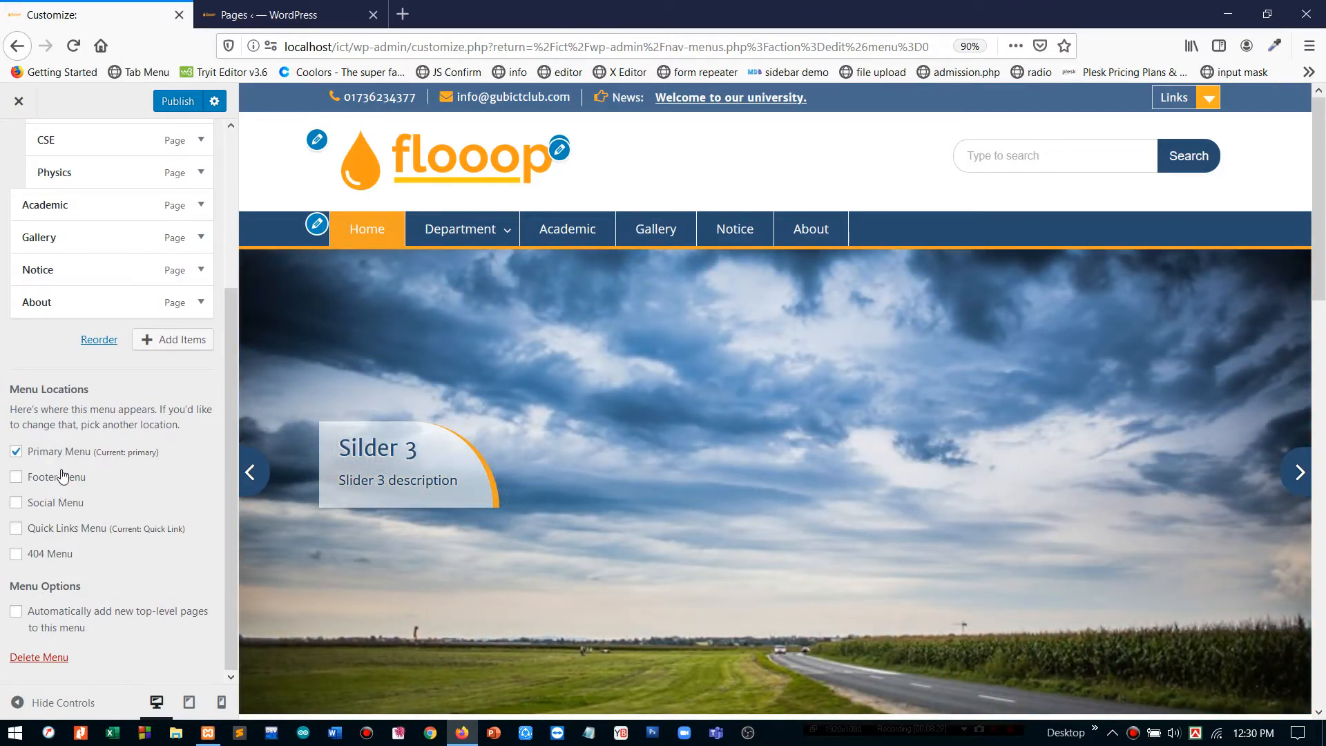
scroll(88, 441, "up", 3)
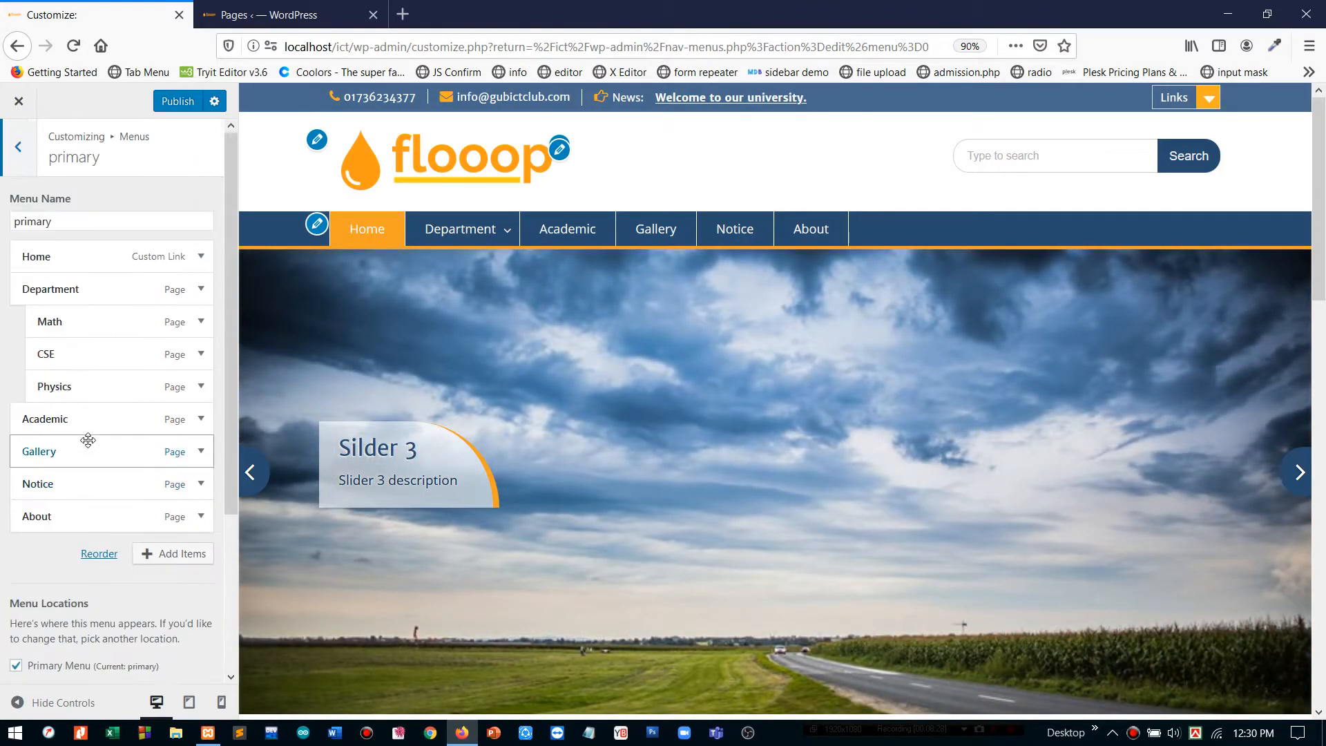
left_click(18, 151)
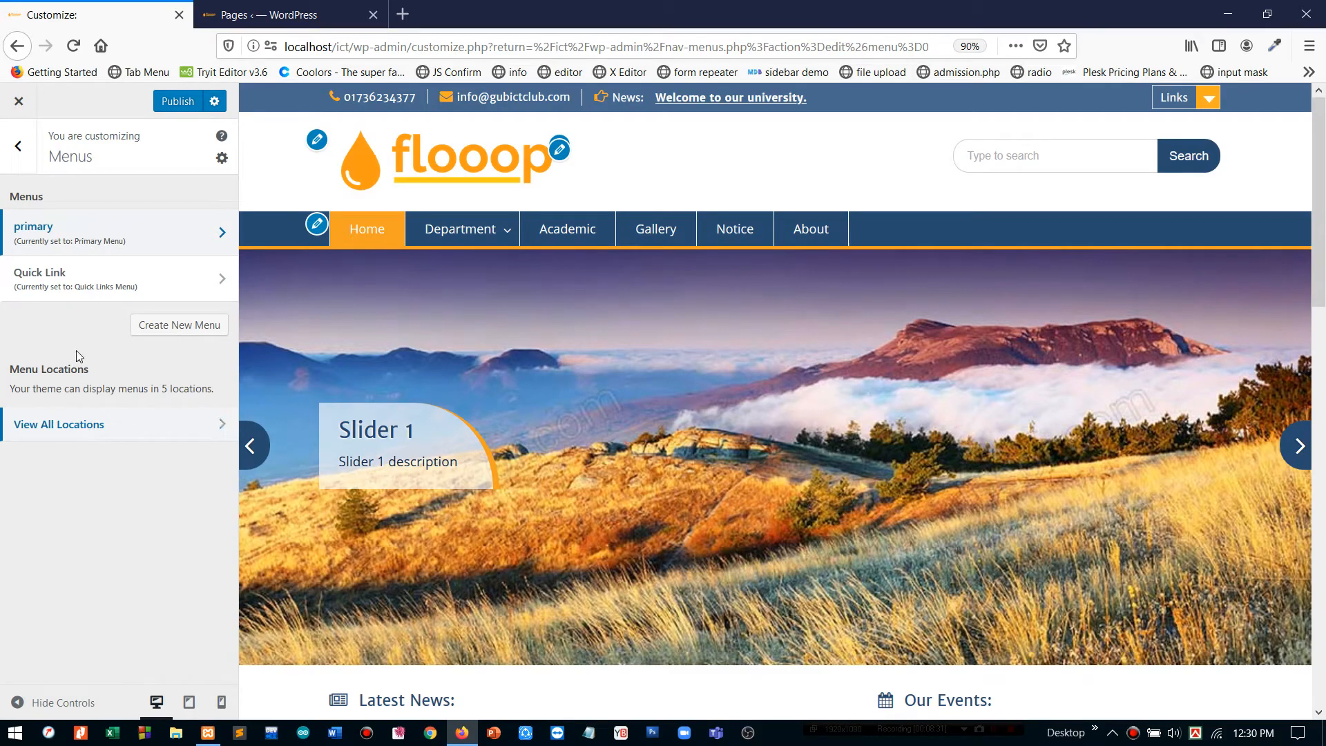
- Return to the main customizer overview and publish the menu changes
left_click(21, 163)
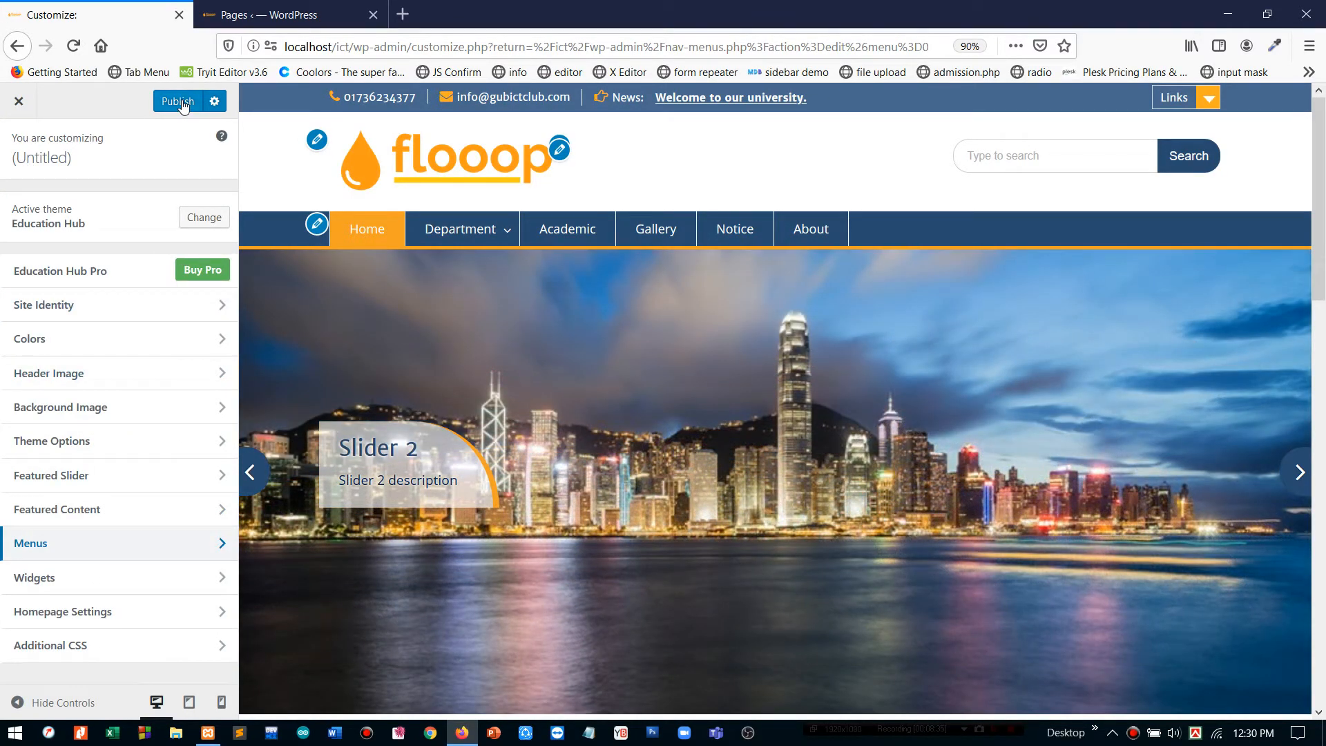
left_click(181, 102)
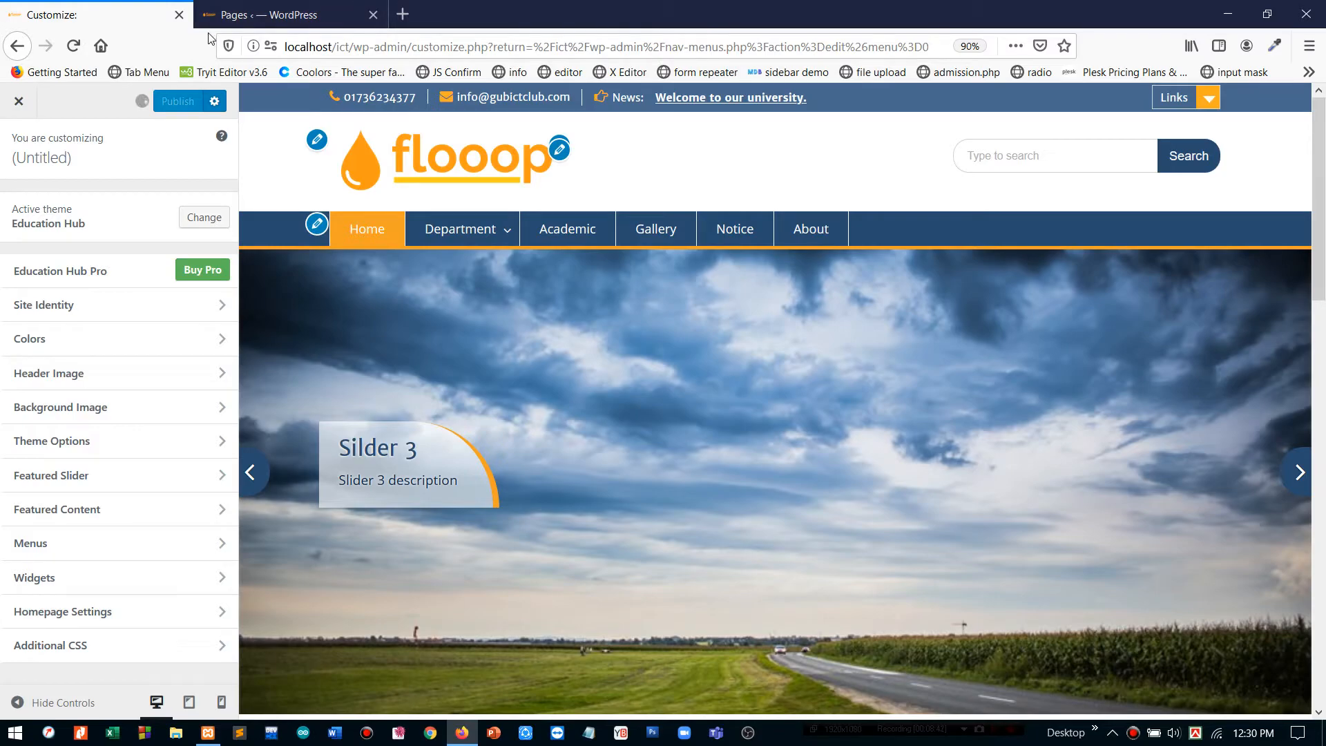
left_click_drag(212, 39, 203, 40)
left_click(202, 47)
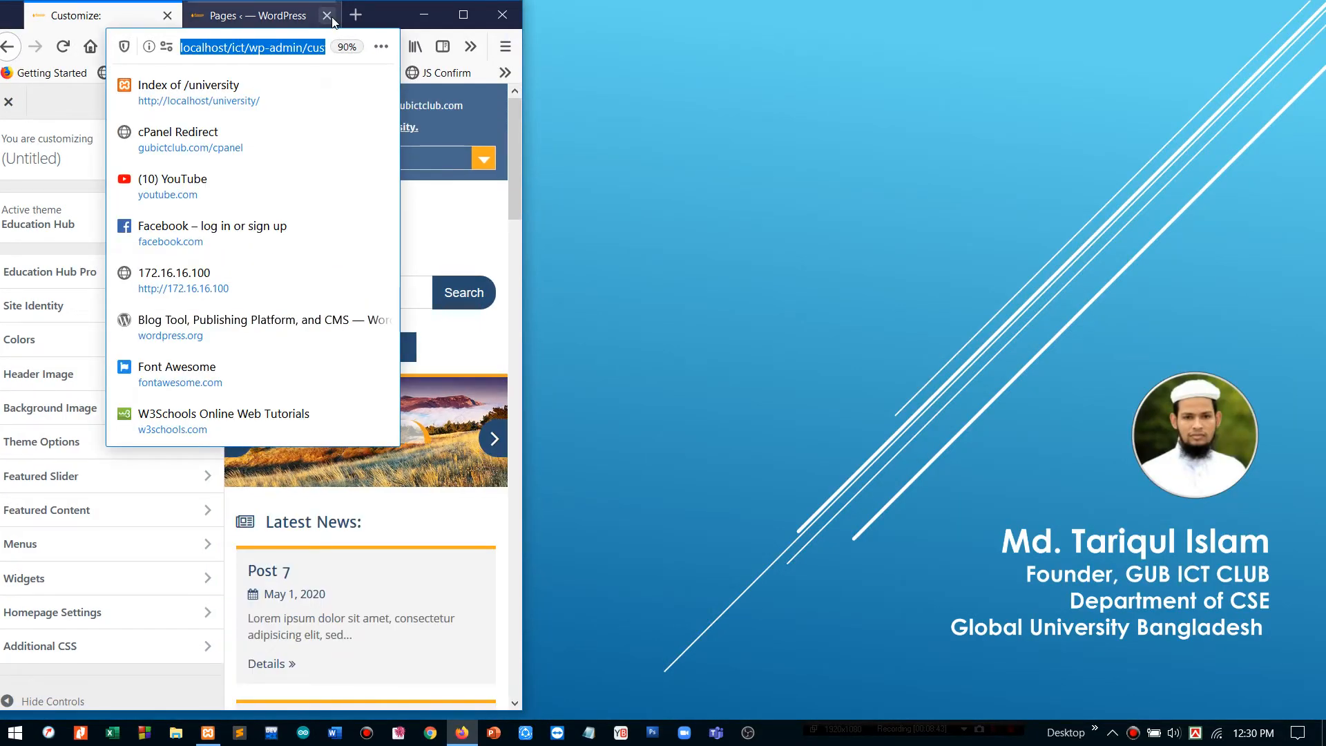
left_click(450, 12)
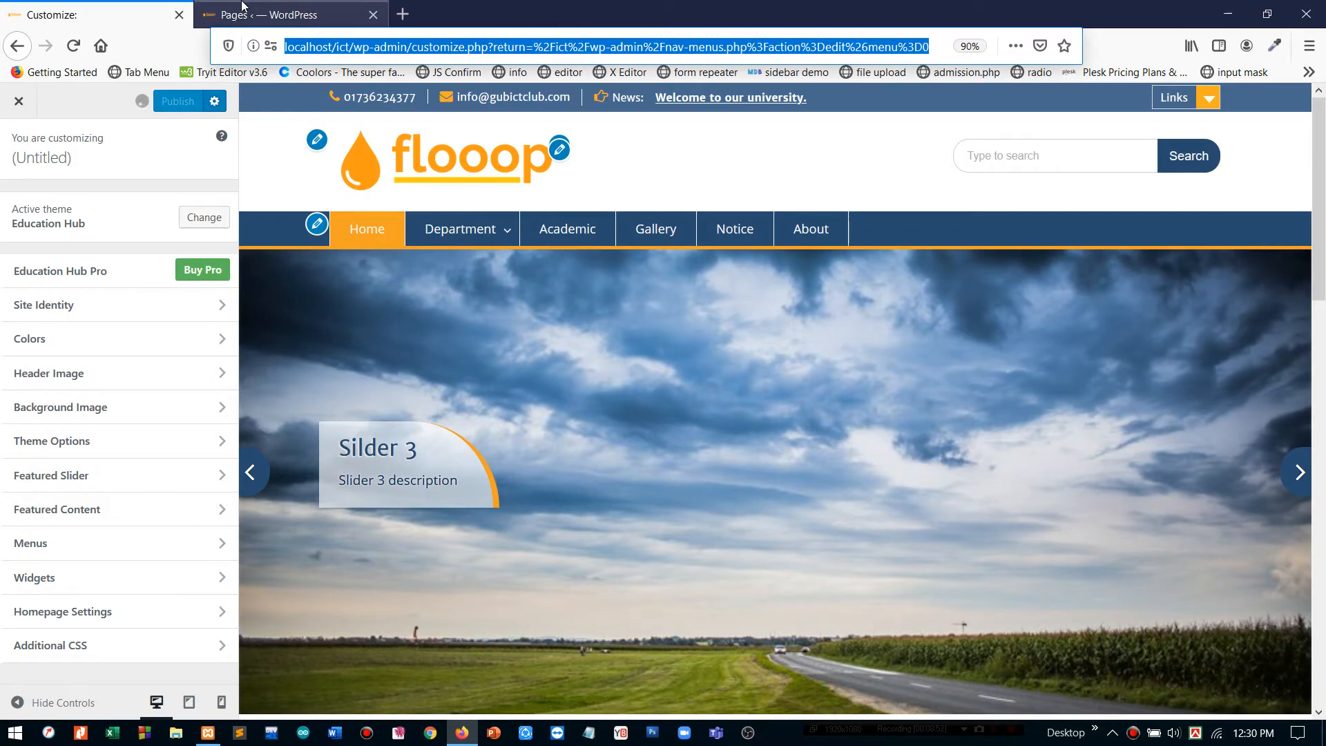
- Switch to the WordPress dashboard tab and open the page for managing the site's menus
left_click(245, 7)
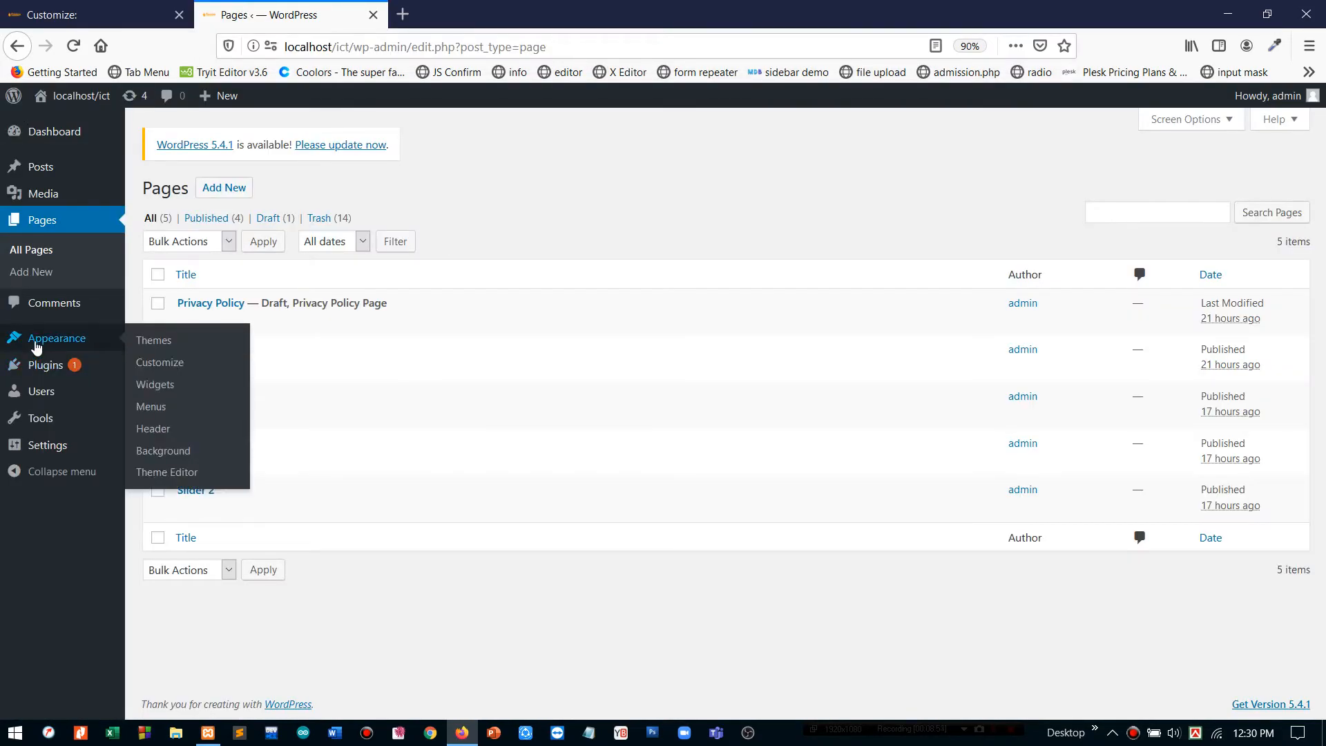
left_click(36, 341)
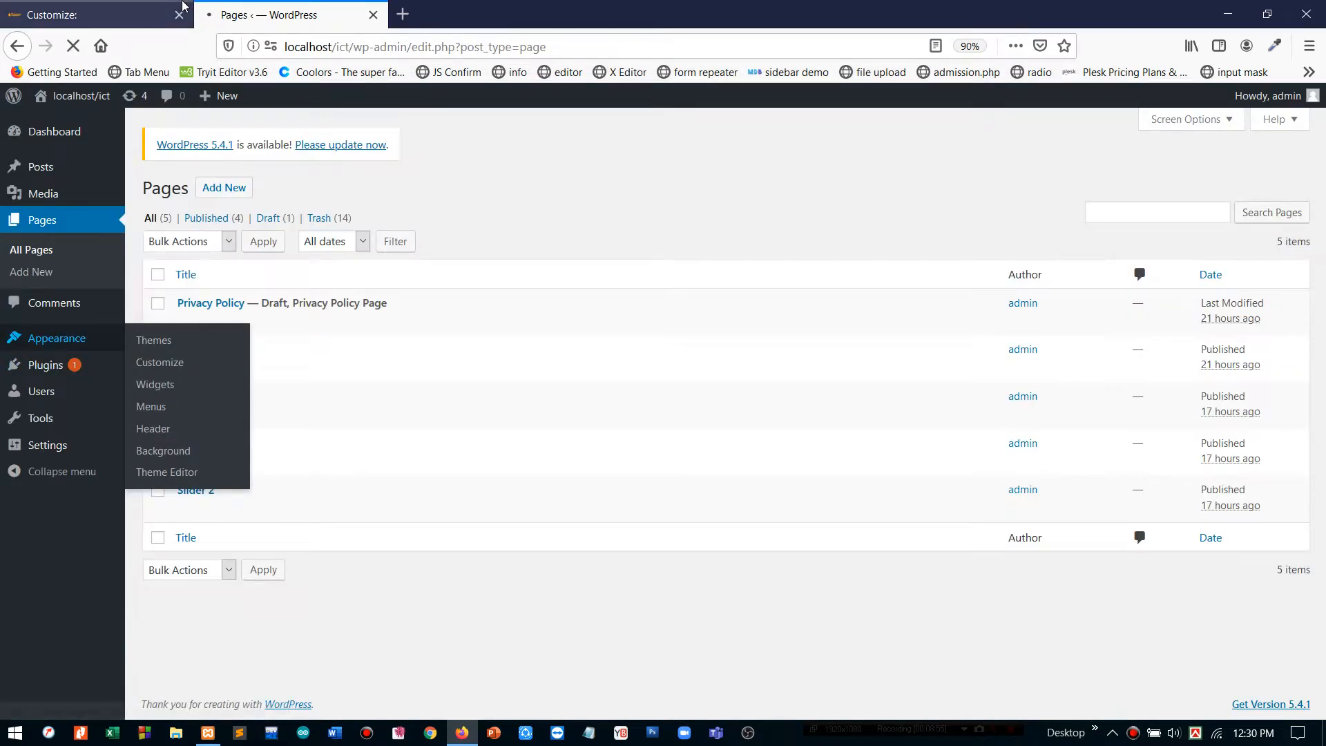
left_click(104, 14)
left_click(271, 7)
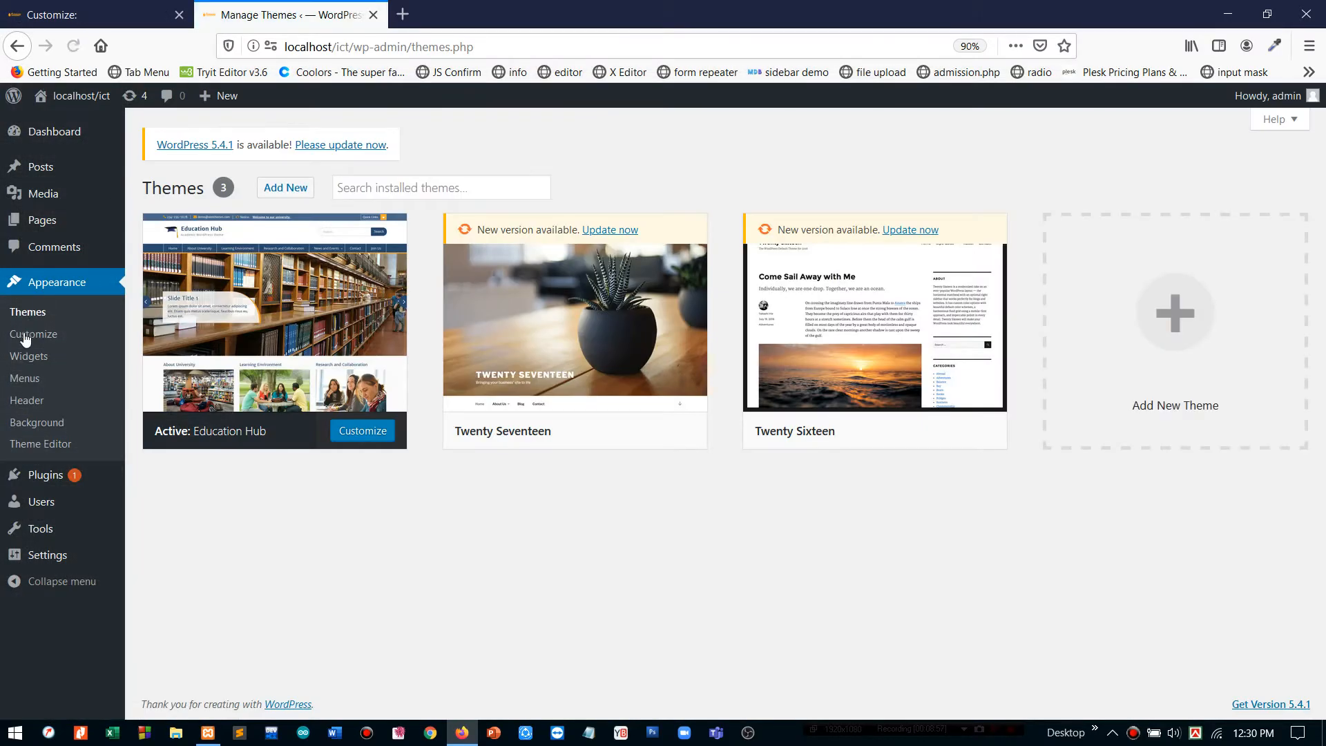
left_click(28, 383)
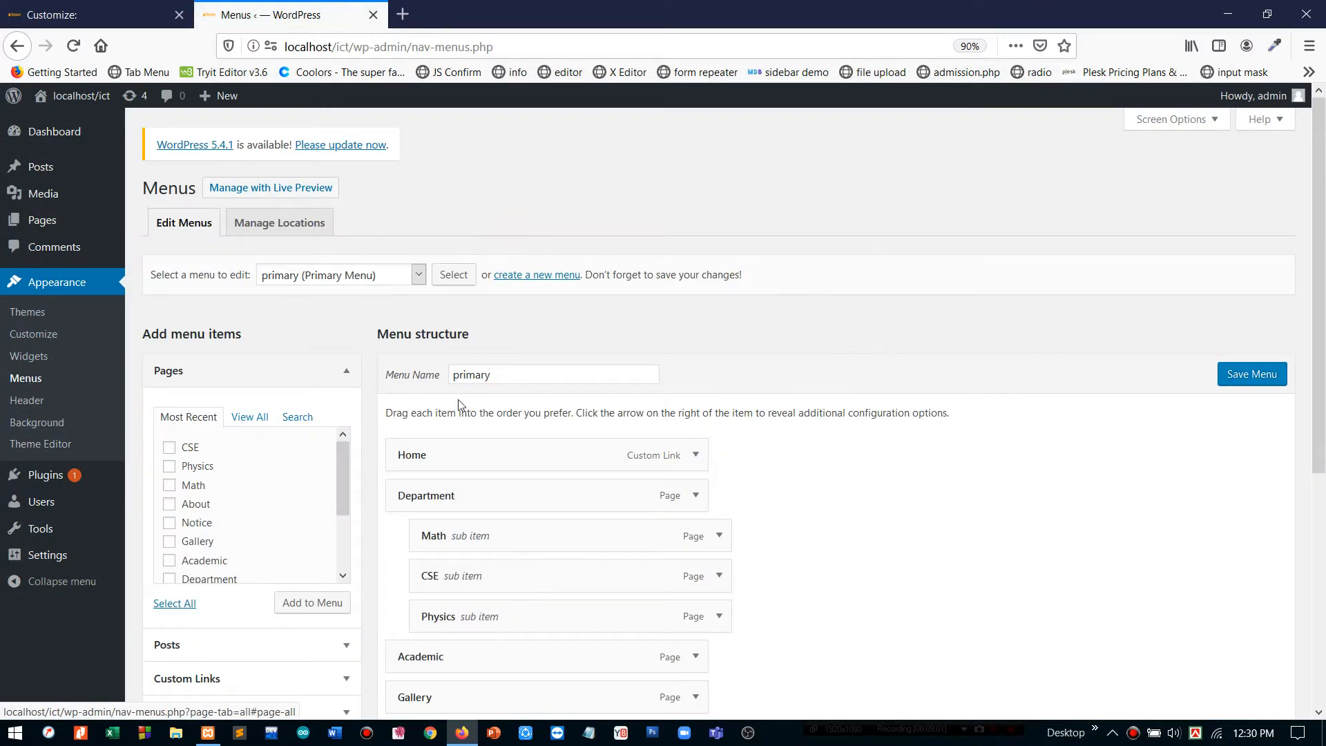
- Look over the primary menu's items and settings, and load the Quick Link menu to view its structure
scroll(529, 324, "down", 3)
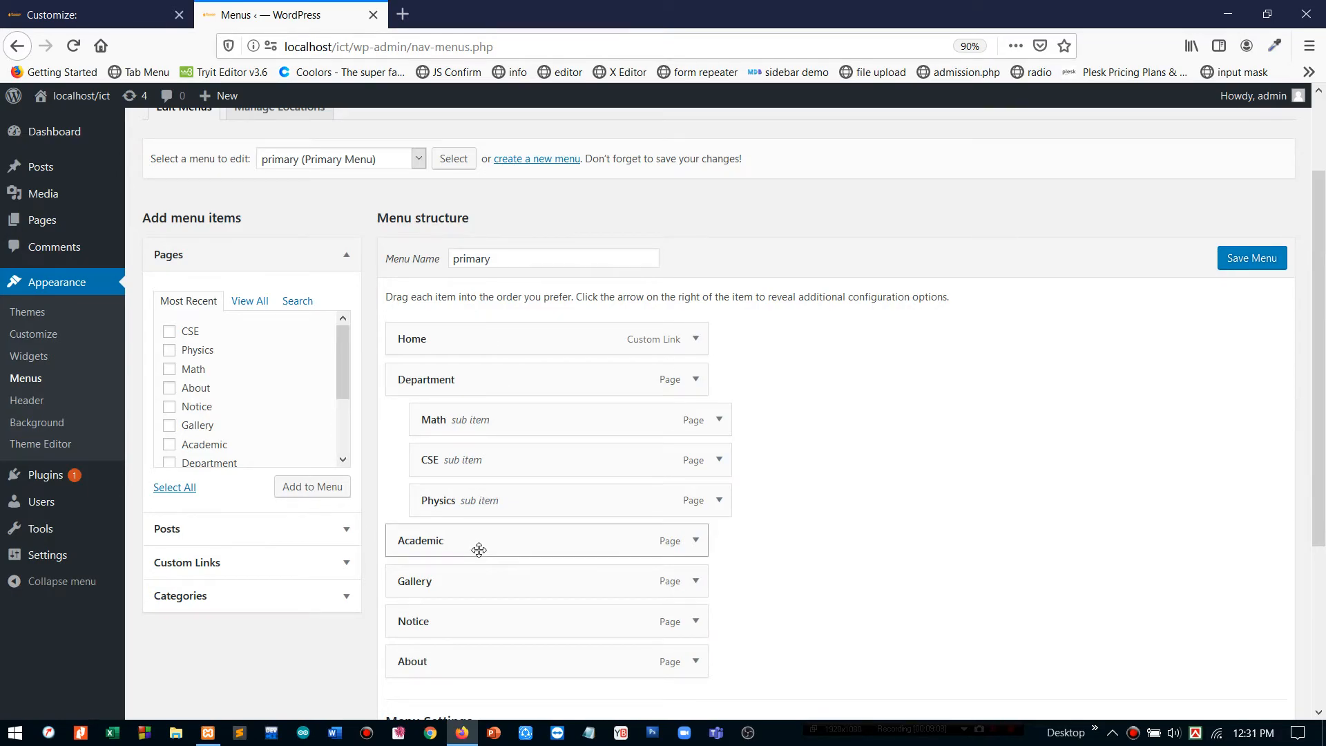
scroll(476, 549, "down", 2)
mouse_move(436, 530)
left_mouse_down()
mouse_move(437, 477)
mouse_move(438, 530)
left_mouse_up()
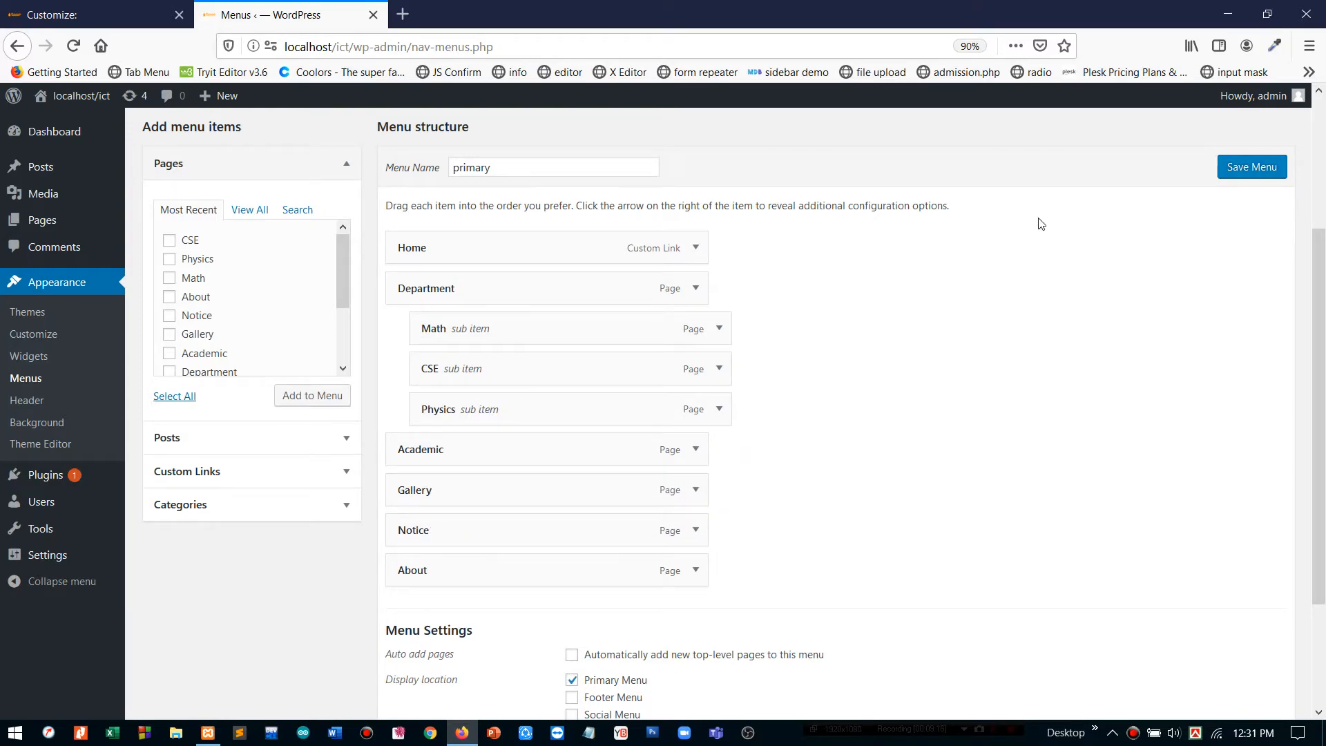
scroll(1041, 223, "up", 2)
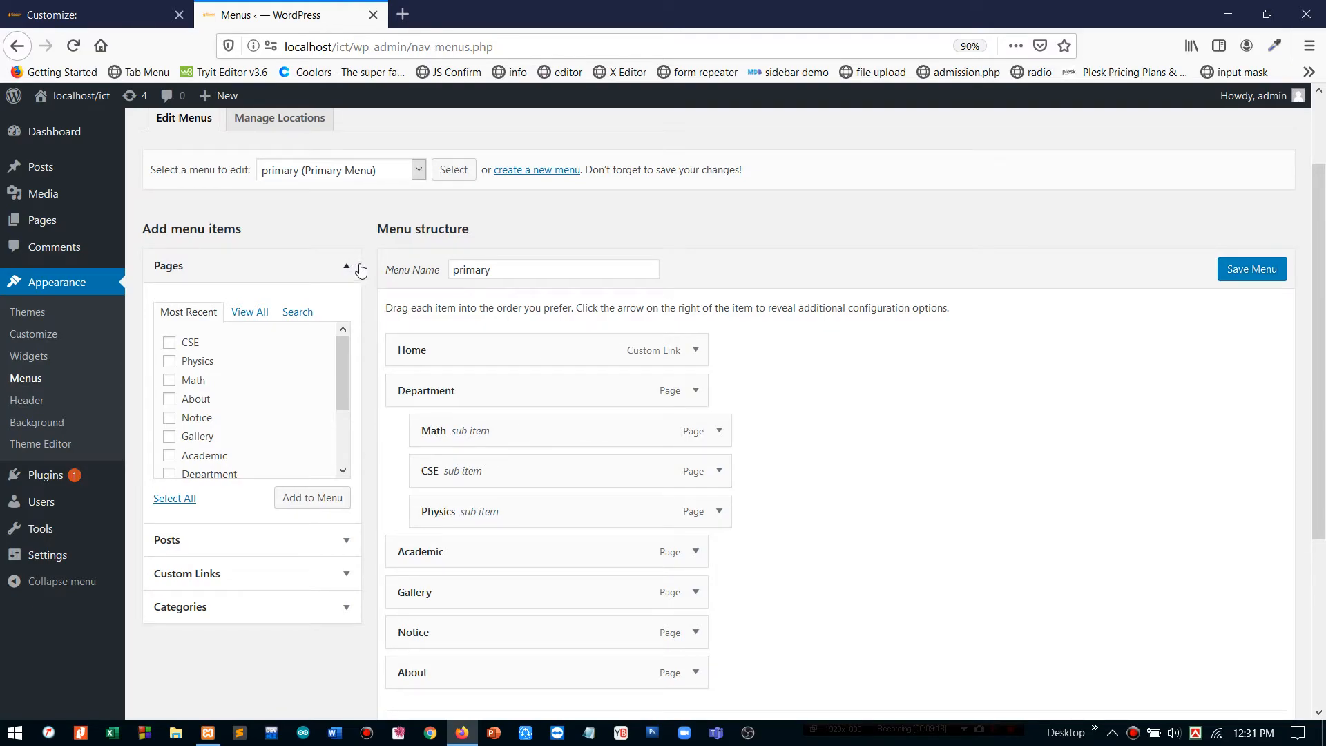
scroll(398, 253, "up", 1)
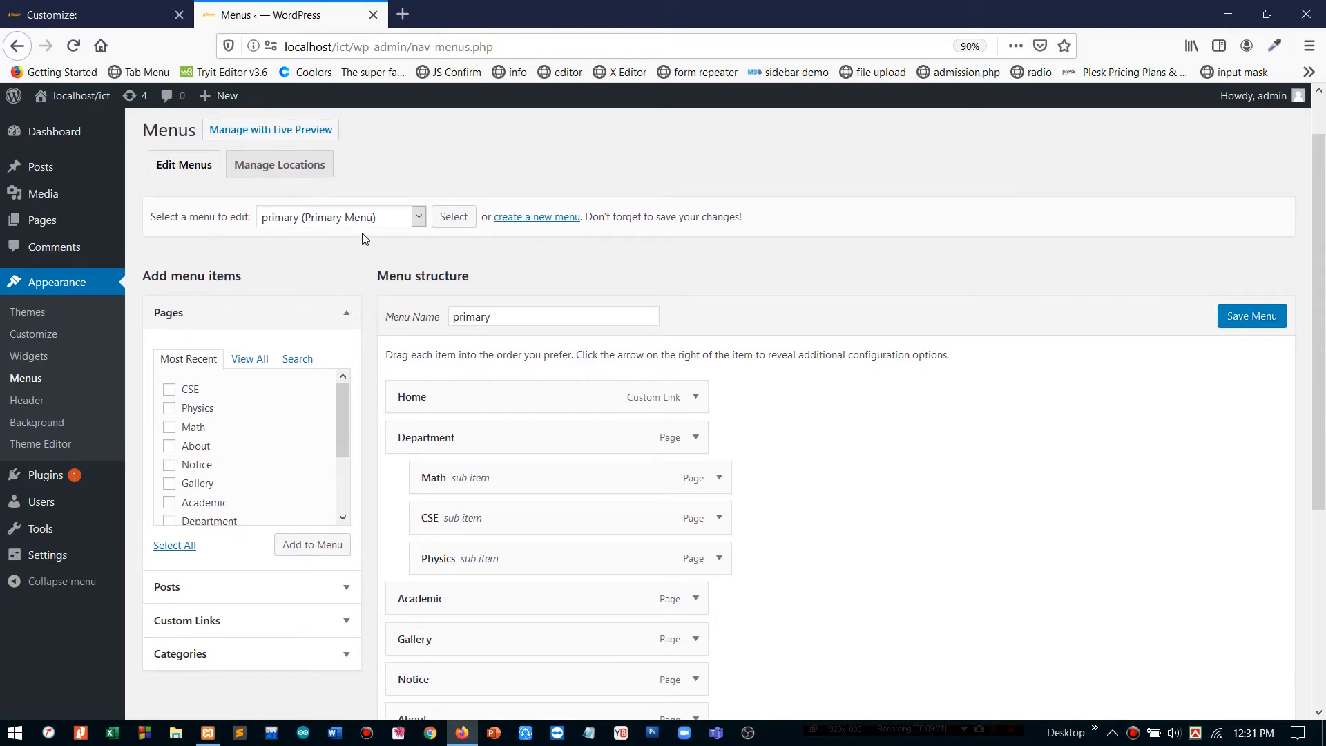
scroll(358, 237, "up", 1)
left_click(359, 275)
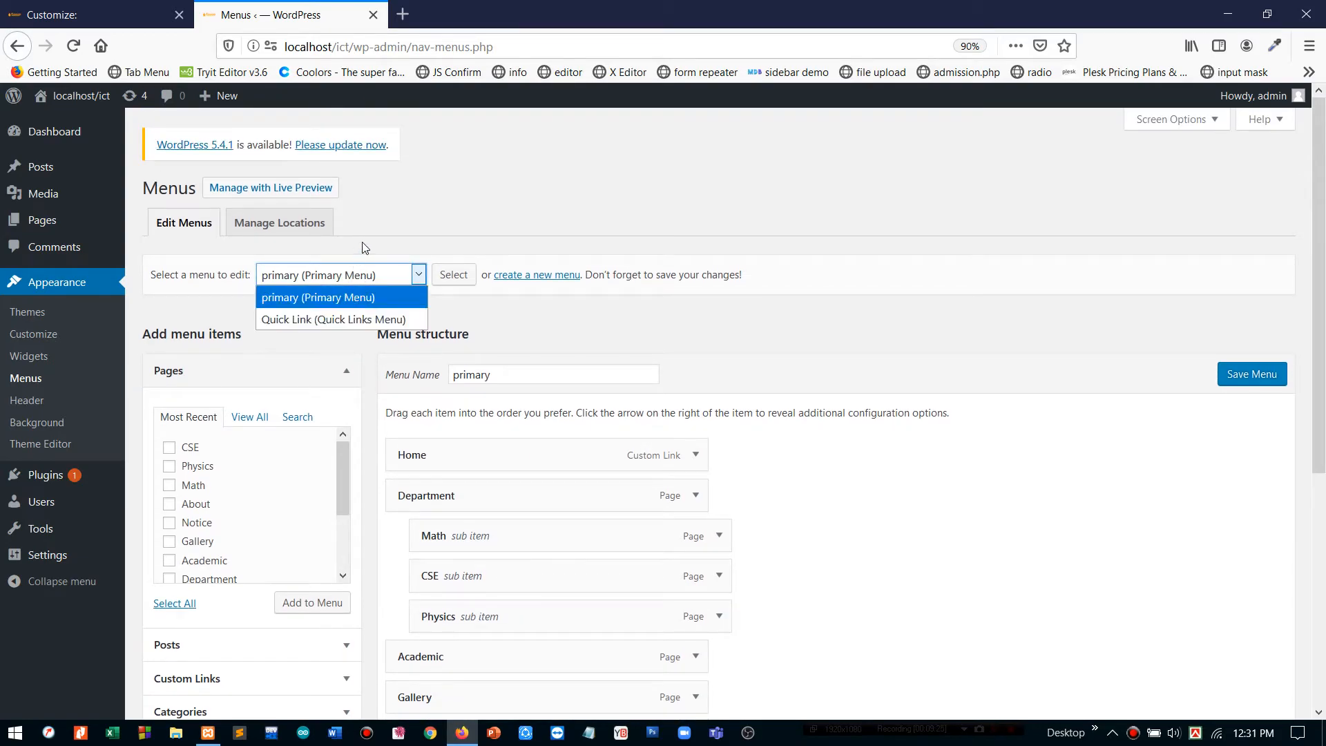
left_click(365, 270)
left_click(333, 275)
left_click(313, 319)
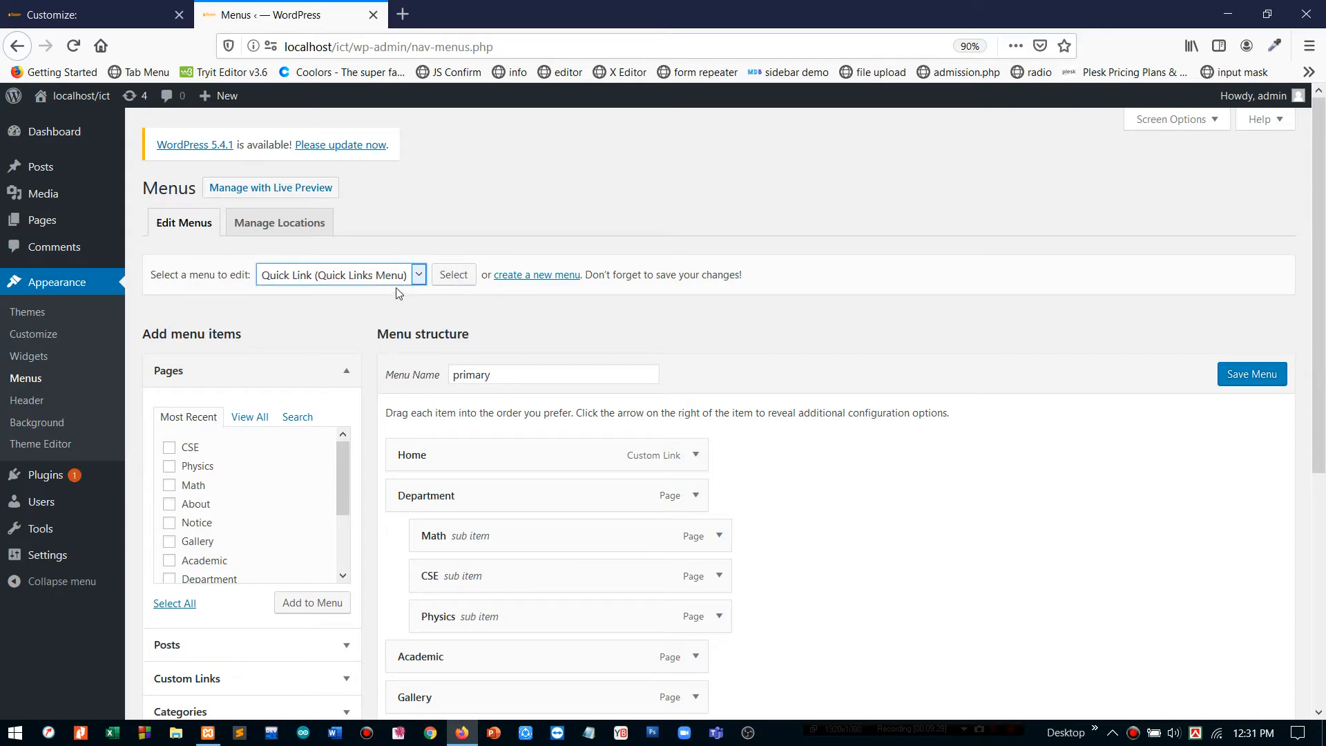
left_click(450, 274)
left_click(739, 353)
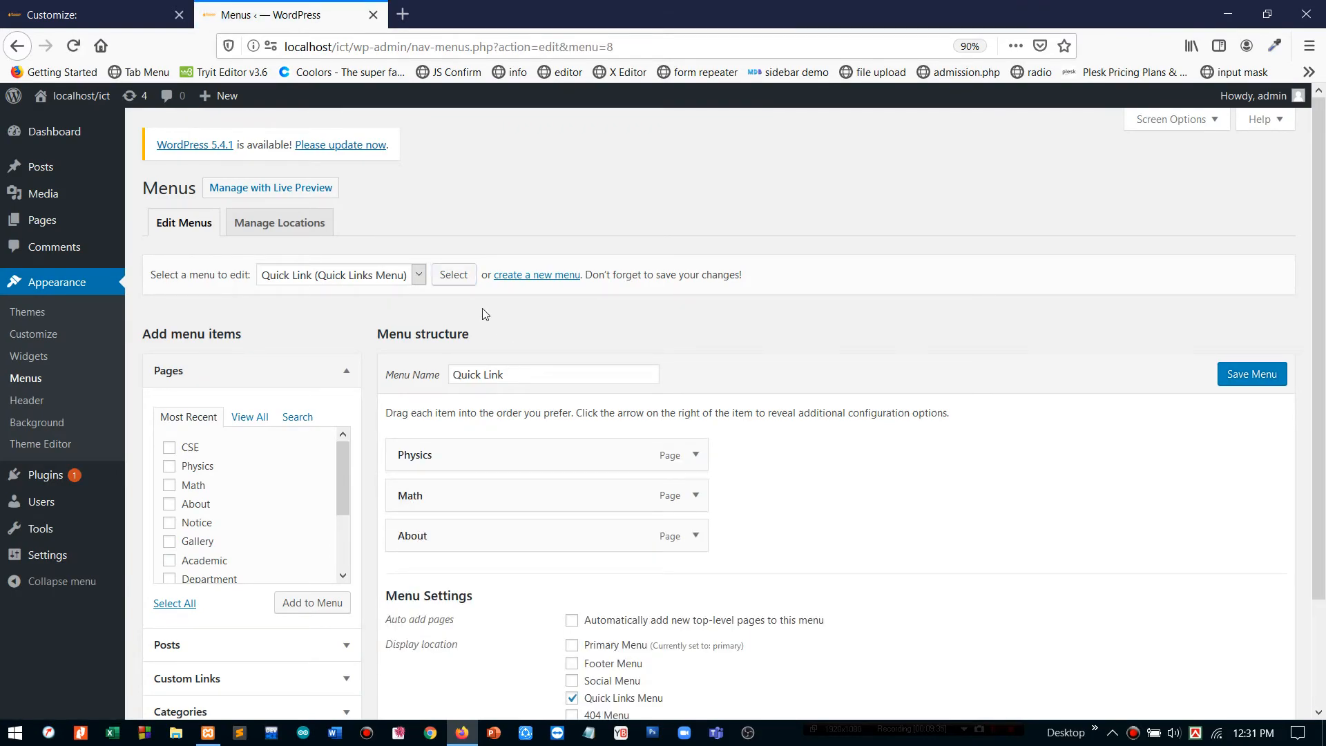
- Create a new empty menu named Social and look over its display location options
left_click(515, 277)
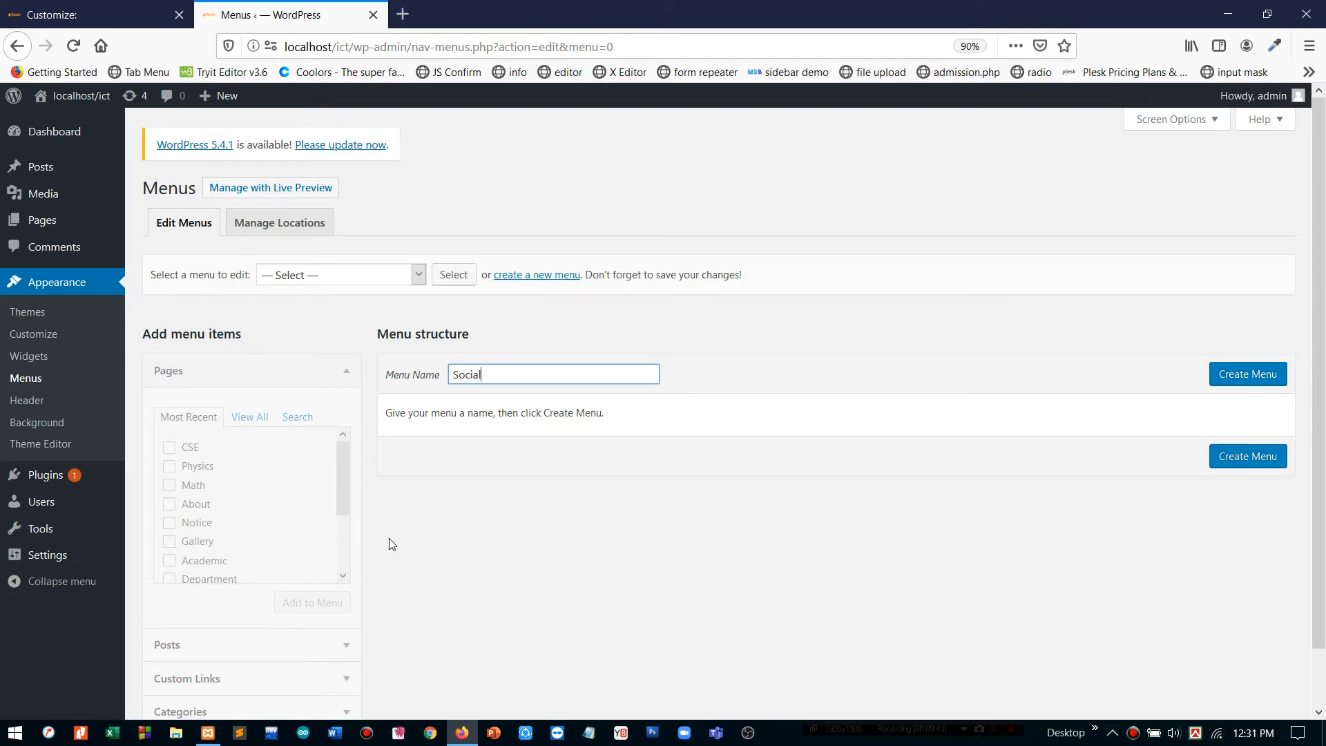
left_click(1216, 378)
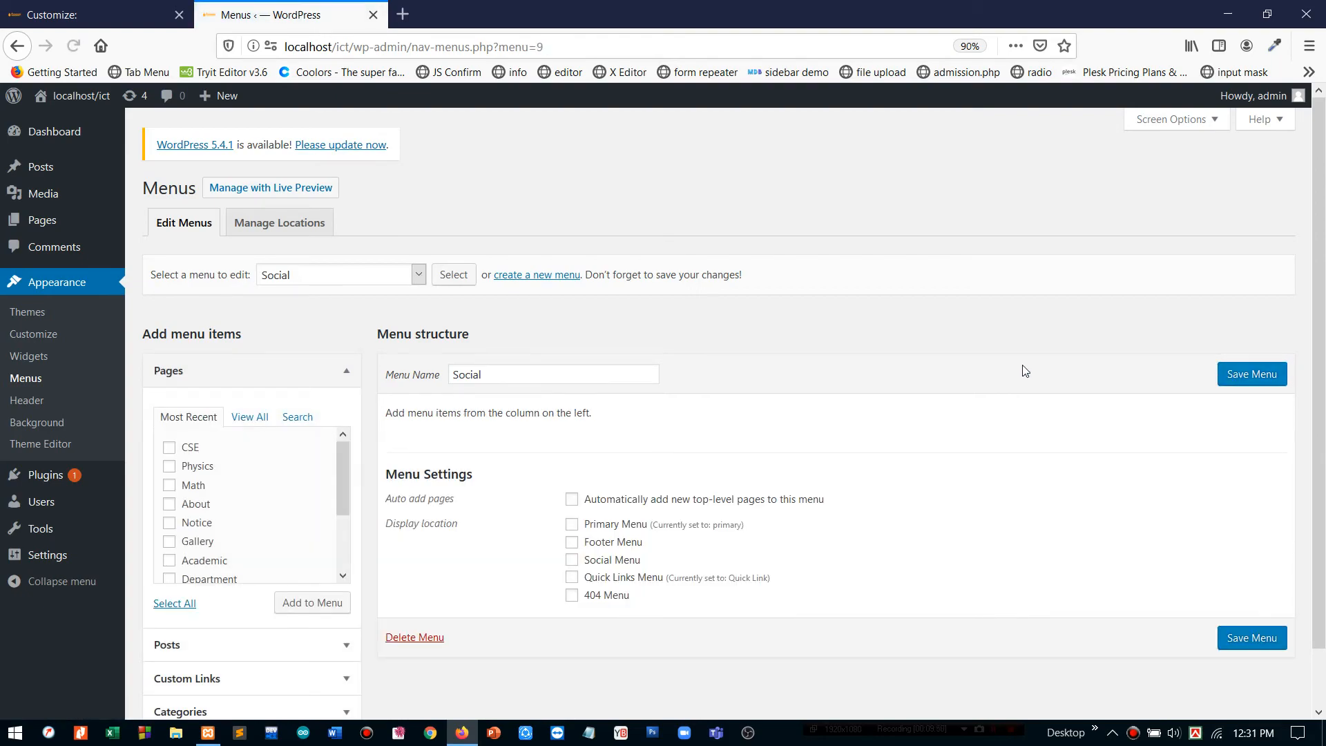
scroll(871, 420, "down", 2)
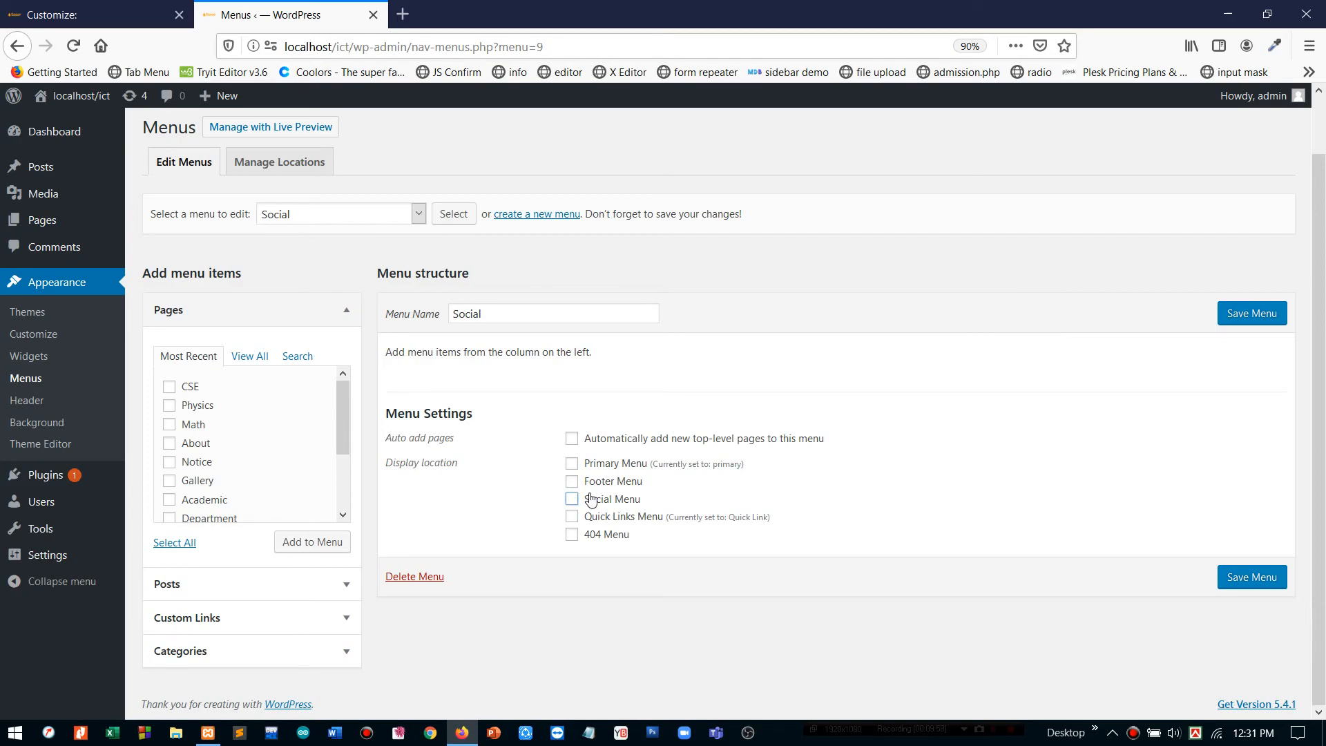
- Permanently delete the Social menu and switch back to the browser tab with the theme customizer
left_click(419, 577)
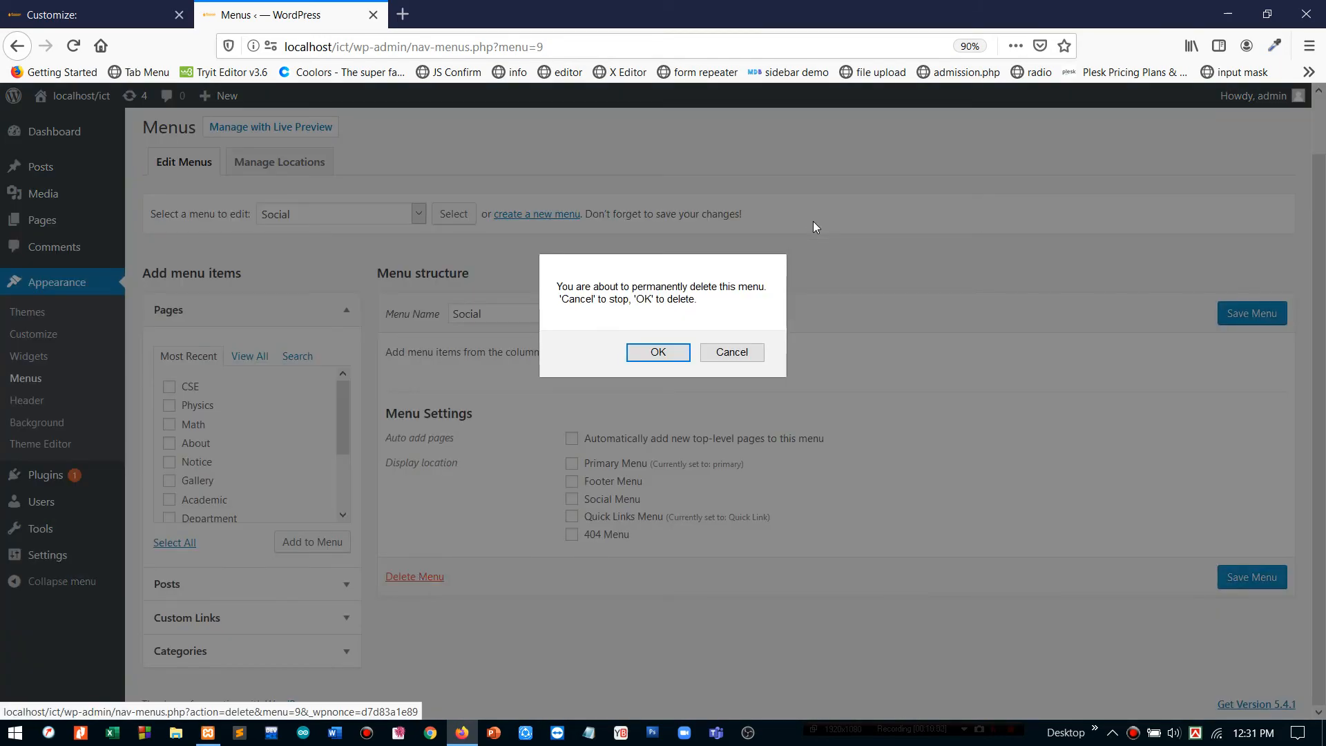
left_click(656, 353)
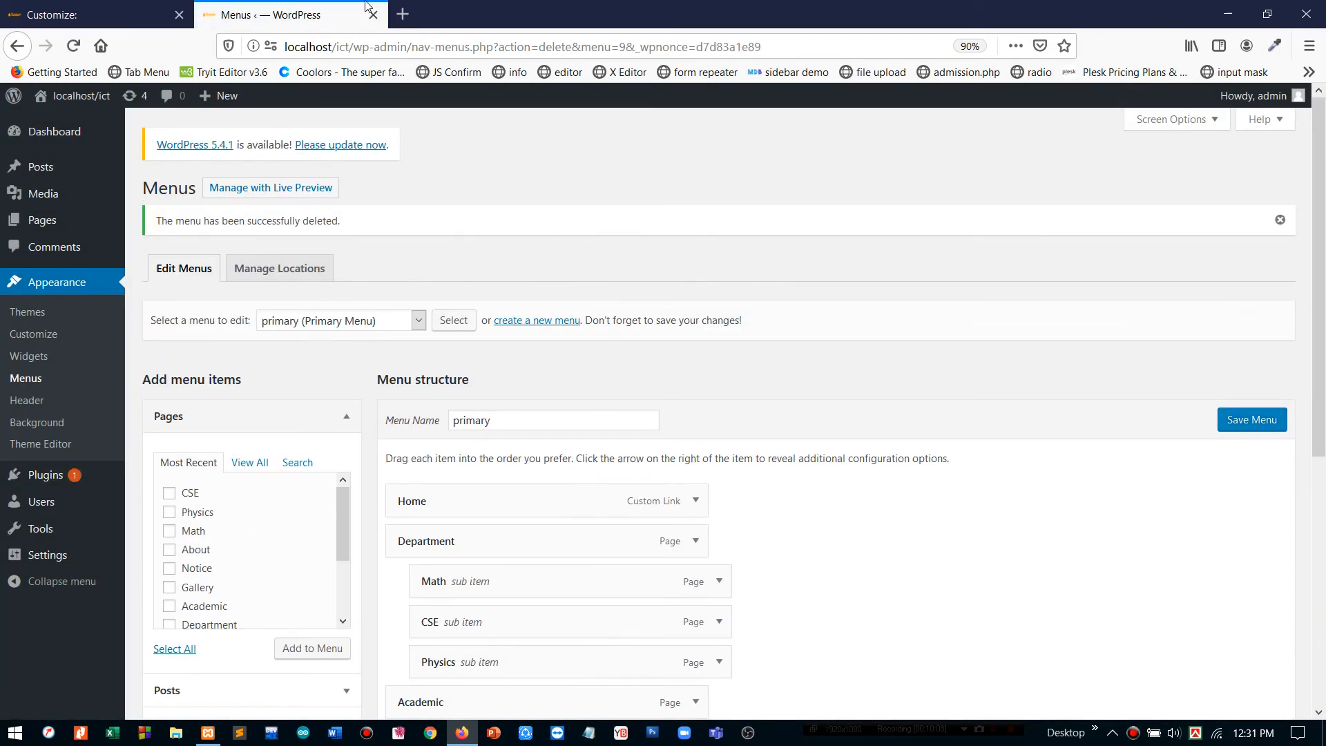
left_click(36, 6)
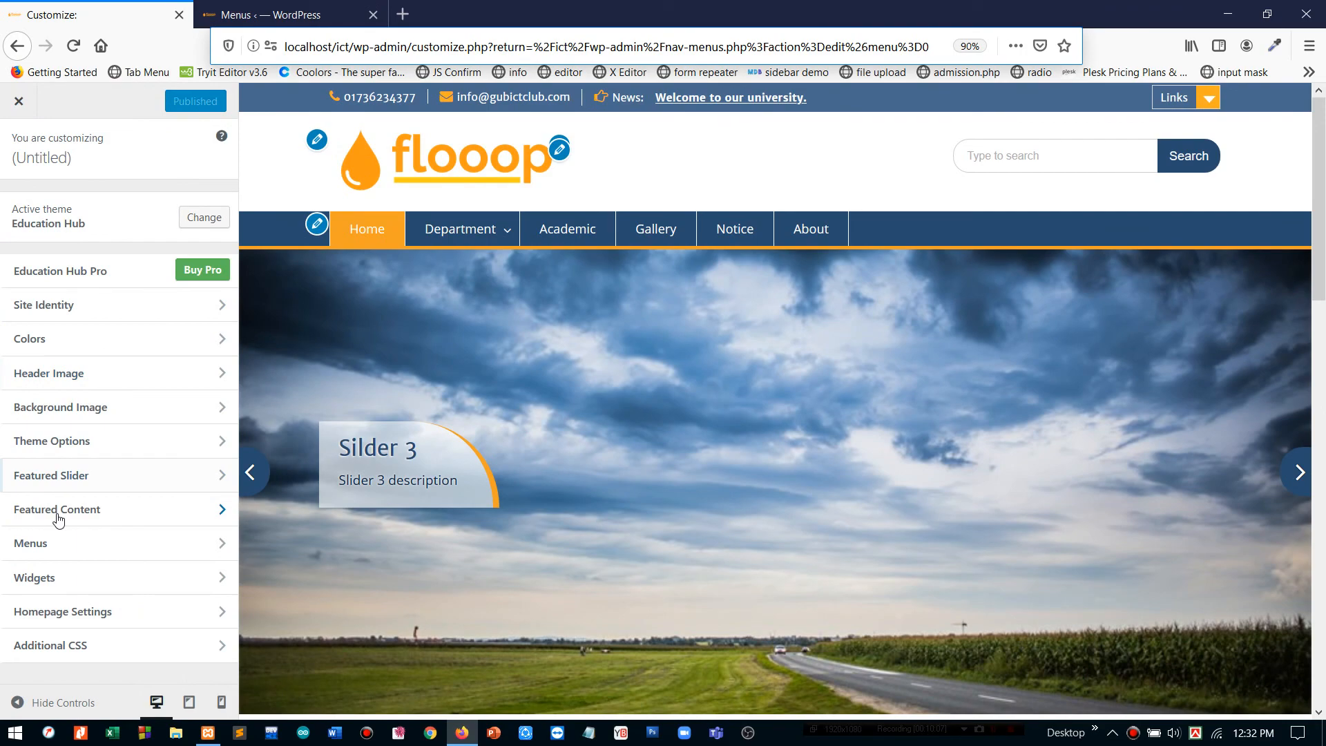